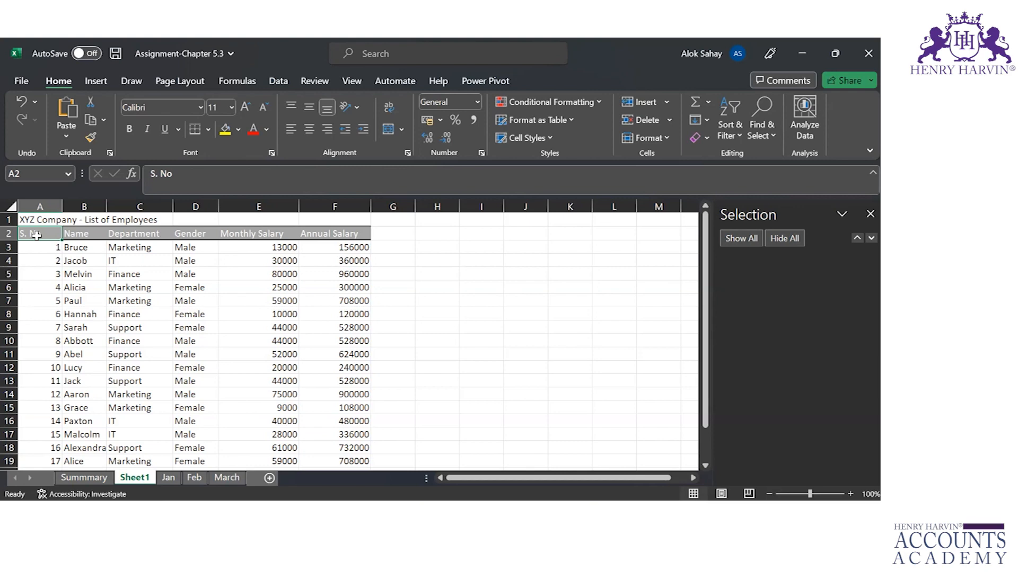
Select the whole employee list on Sheet1, from the S. No header through the last Annual Salary row.
key(ctrl+shift+Right)
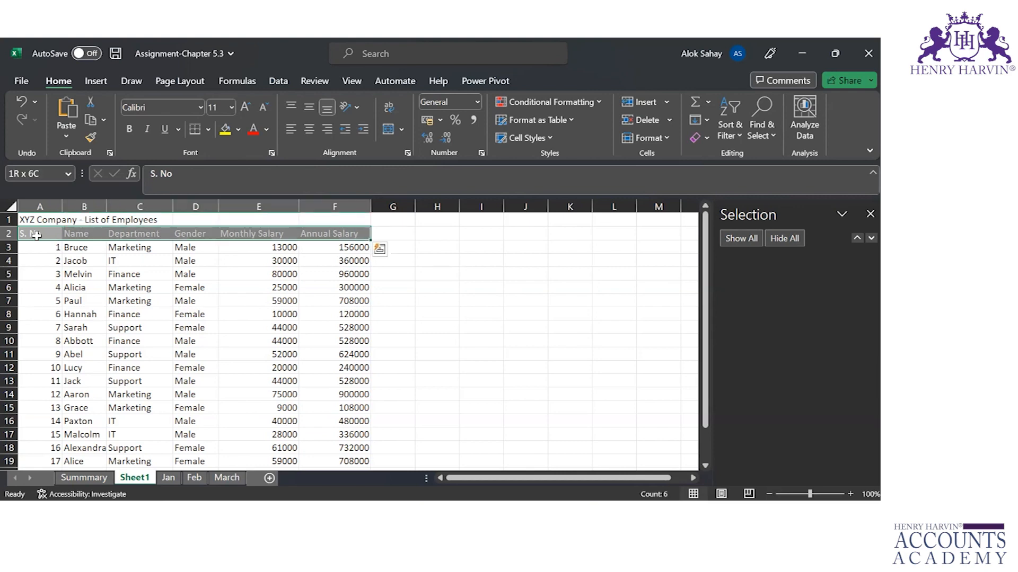
key(ctrl+shift+Down)
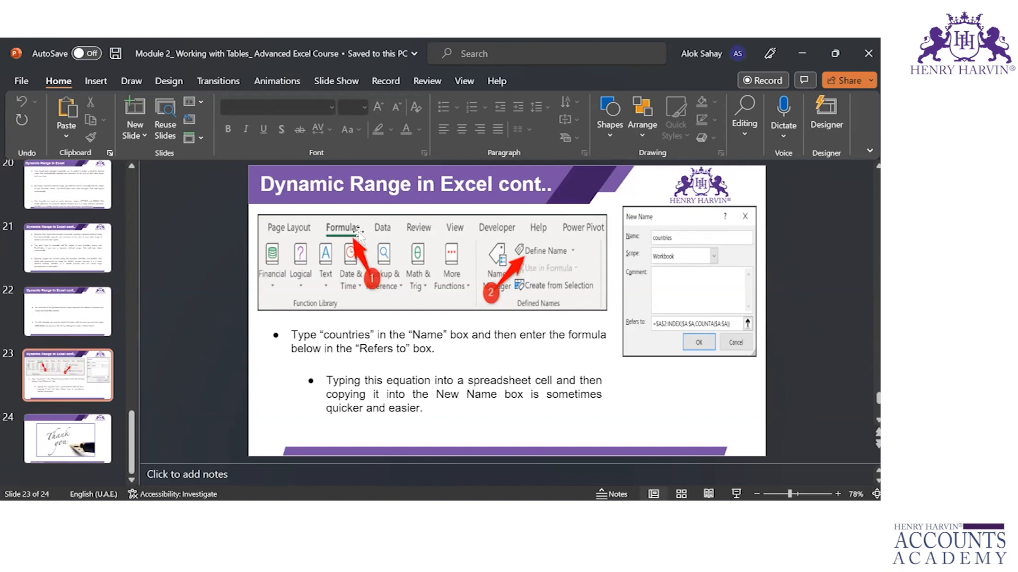
Return to Excel, open the New Name definition for the selected employee range, and close it without defining a name.
key(alt+Tab)
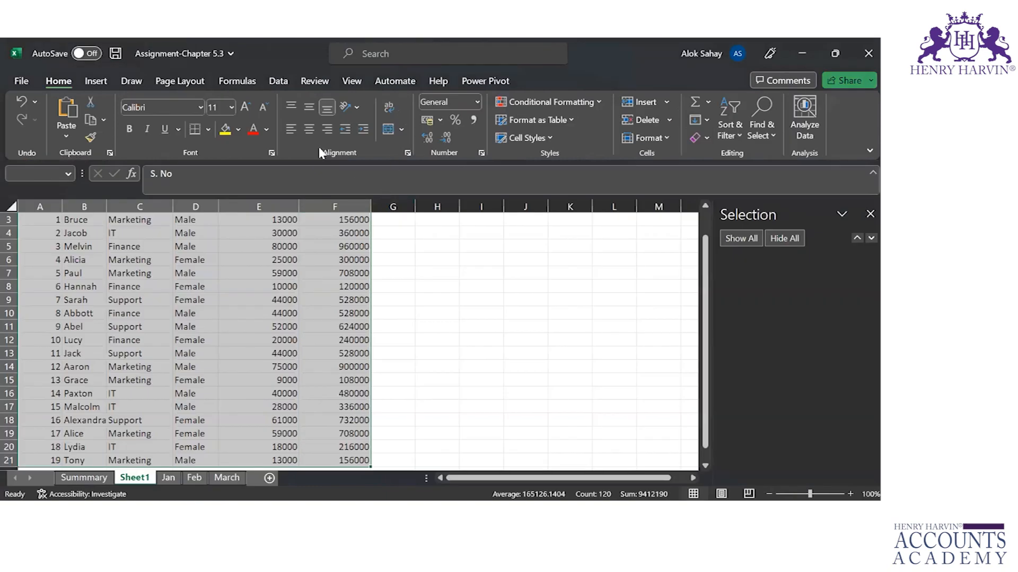
click(246, 84)
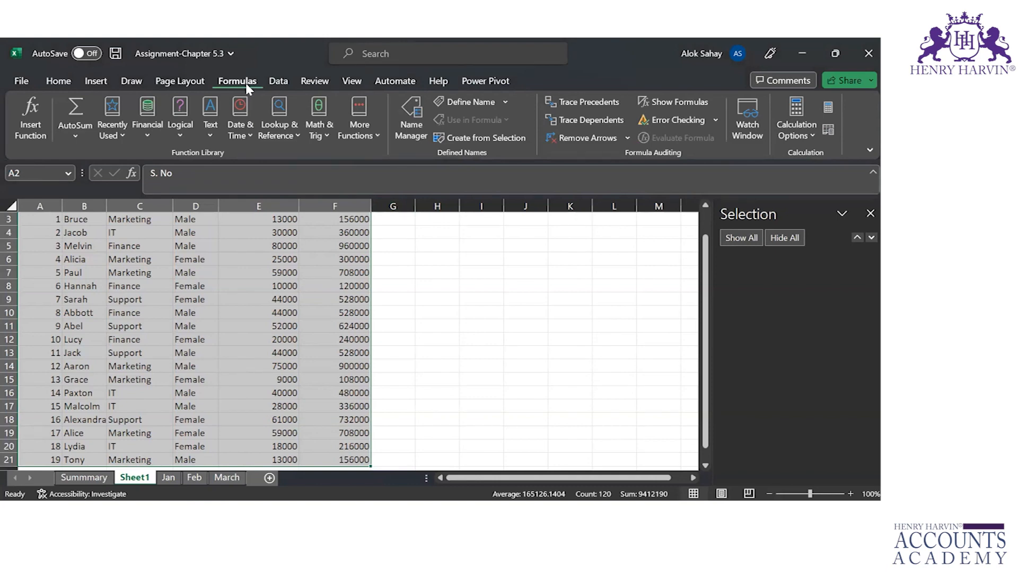
click(471, 102)
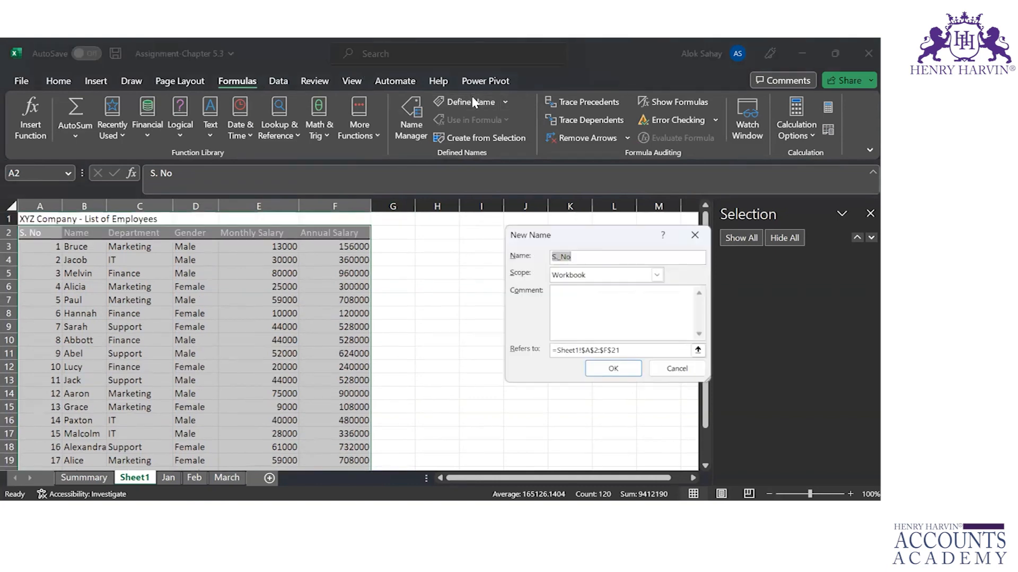
click(696, 235)
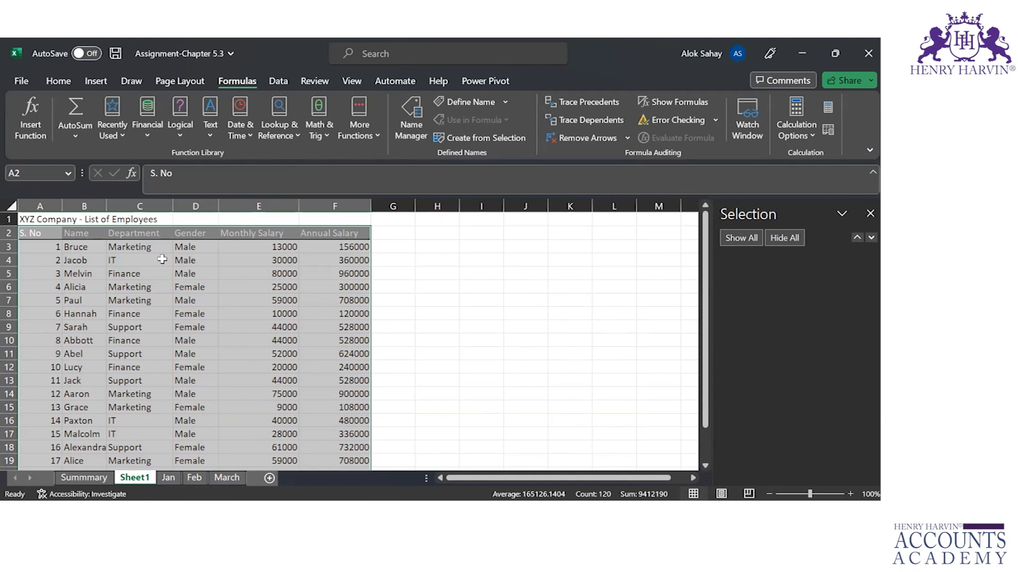
Switch to the PowerPoint presentation and look back through the Dynamic Range in Excel slides.
key(alt+Tab)
scroll(161, 256, up, 2)
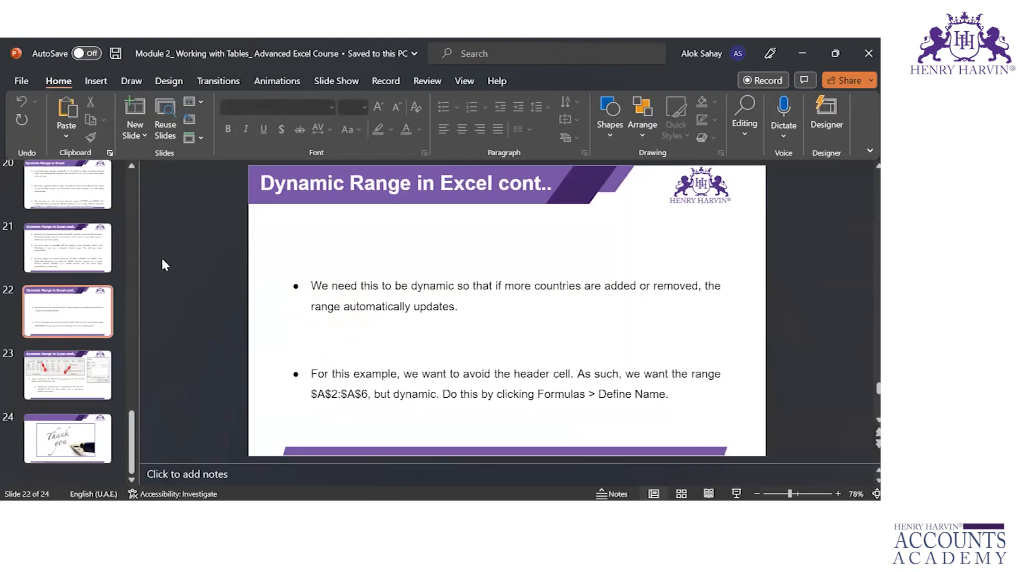
scroll(160, 256, up, 20)
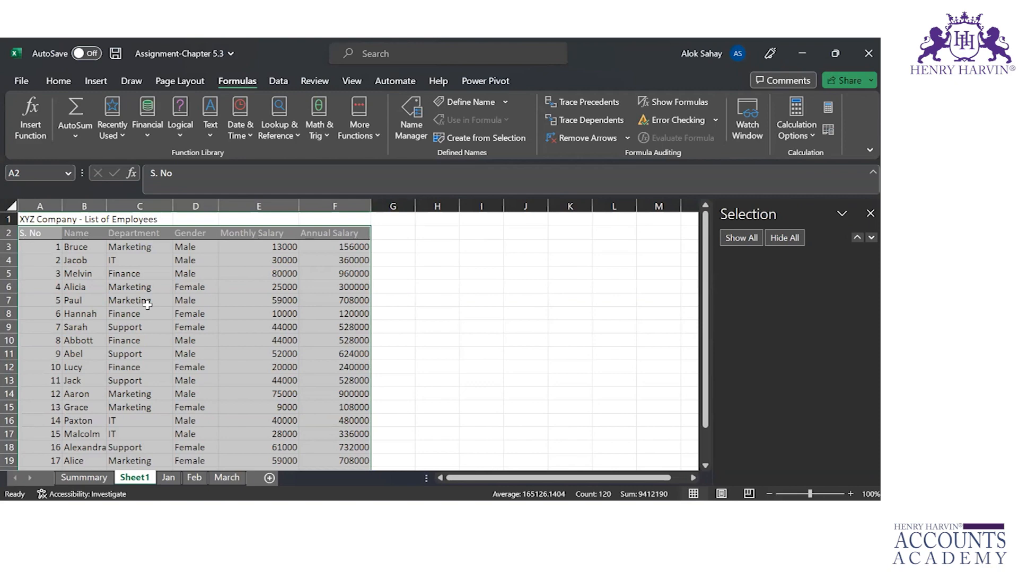
Convert the selected employee range A2:F21 on Sheet1 into a table with a header row.
click(55, 80)
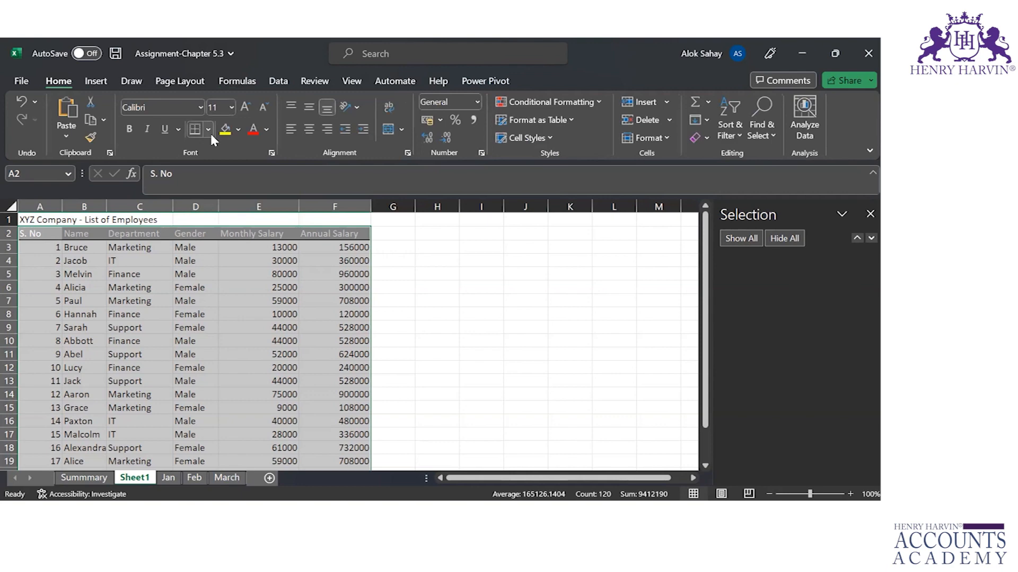
key(ctrl+t)
key(Return)
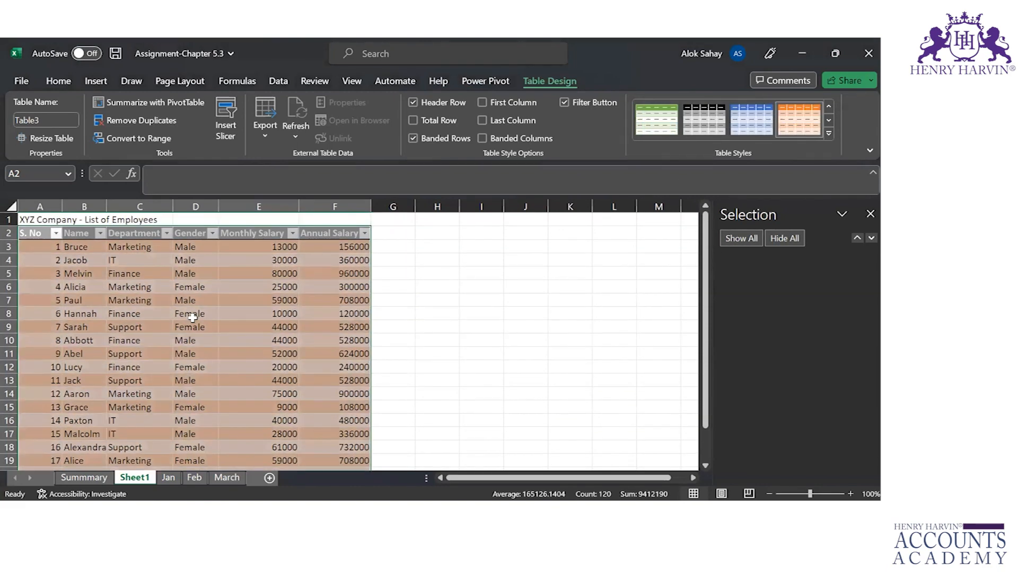
click(81, 298)
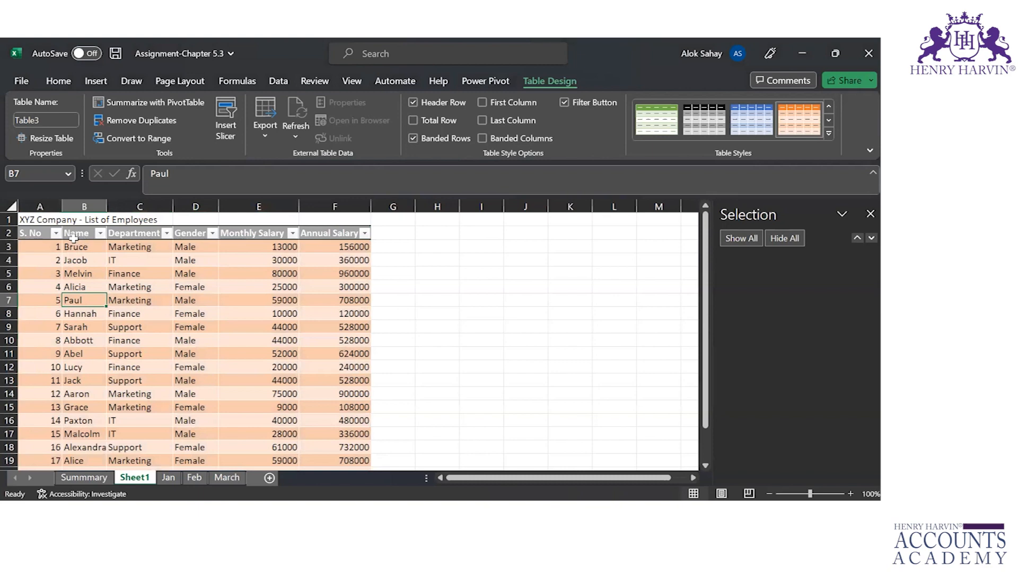
click(38, 234)
key(ctrl+shift+Right)
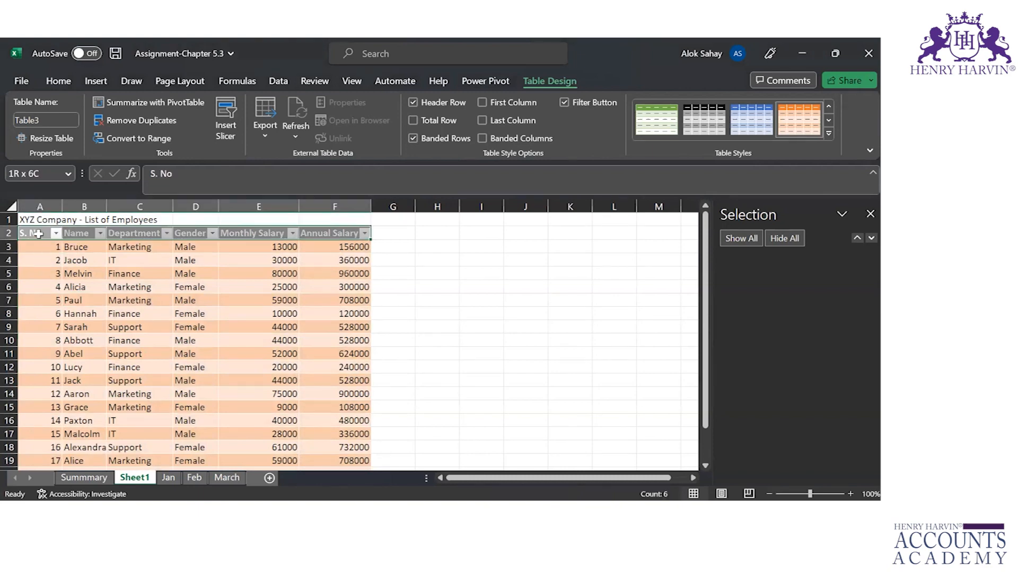
key(ctrl+shift+Down)
key(ctrl+Home)
Sort the employee table by the Name column from A to Z.
click(38, 234)
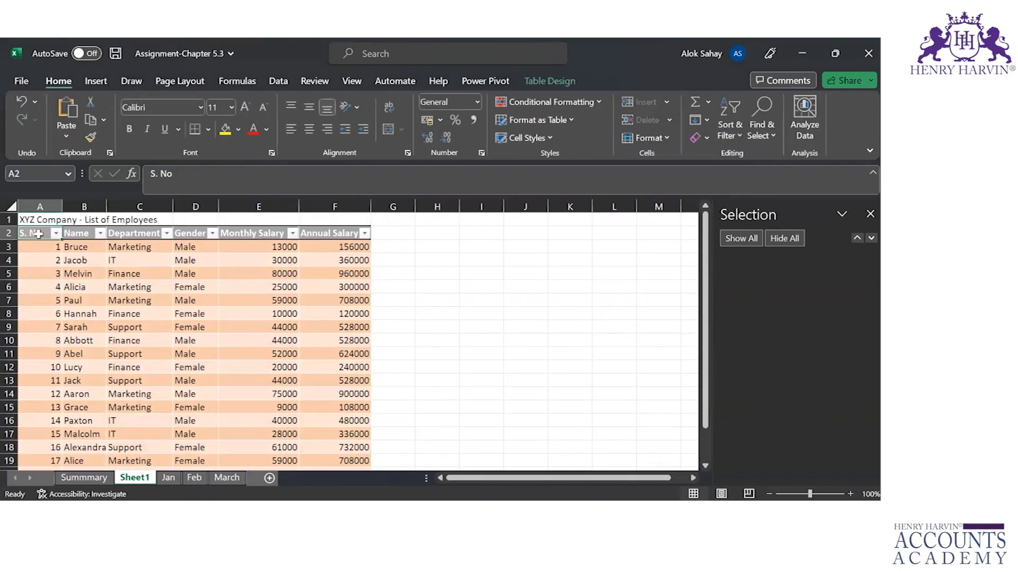
key(Right)
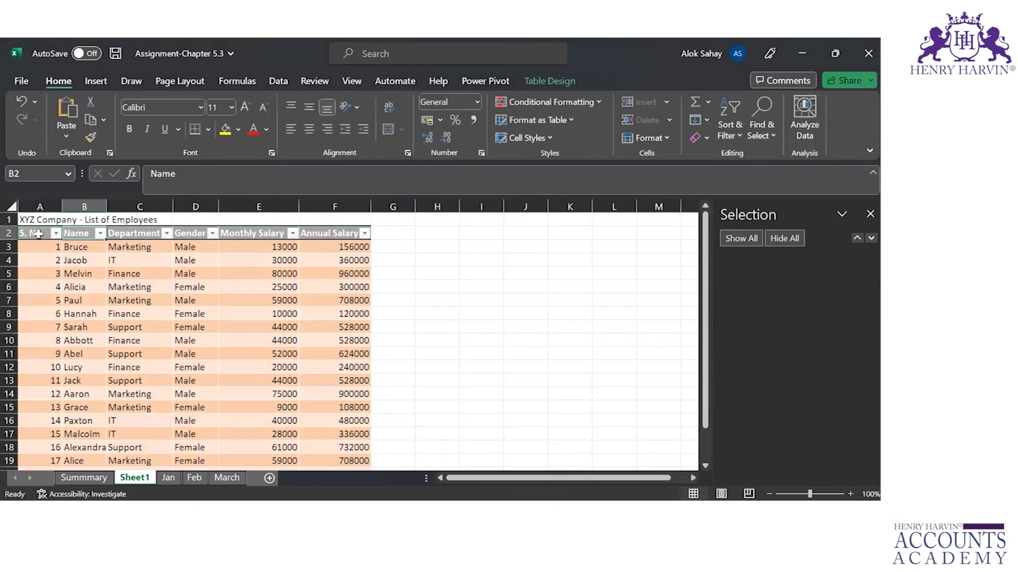
click(100, 234)
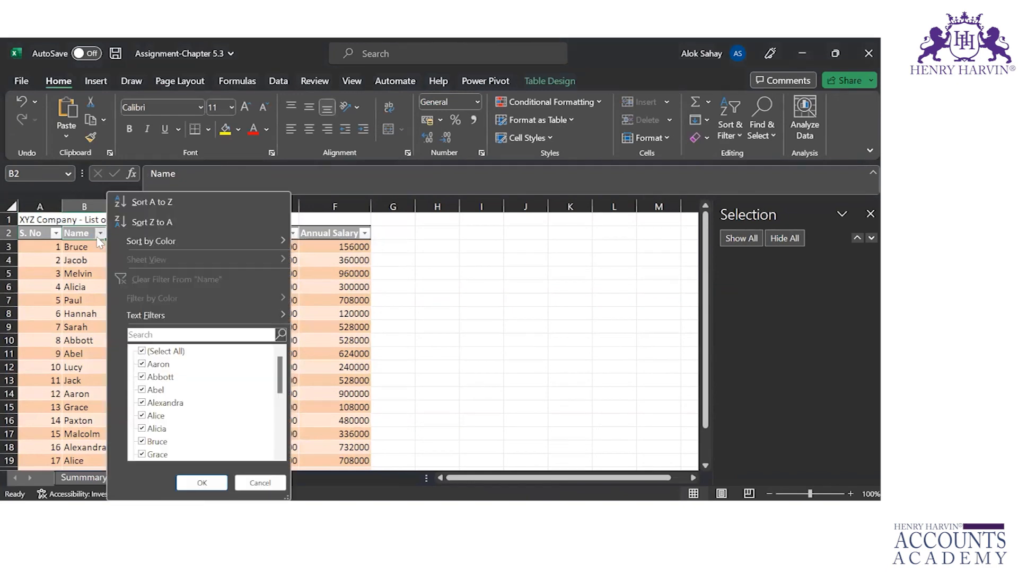
click(156, 206)
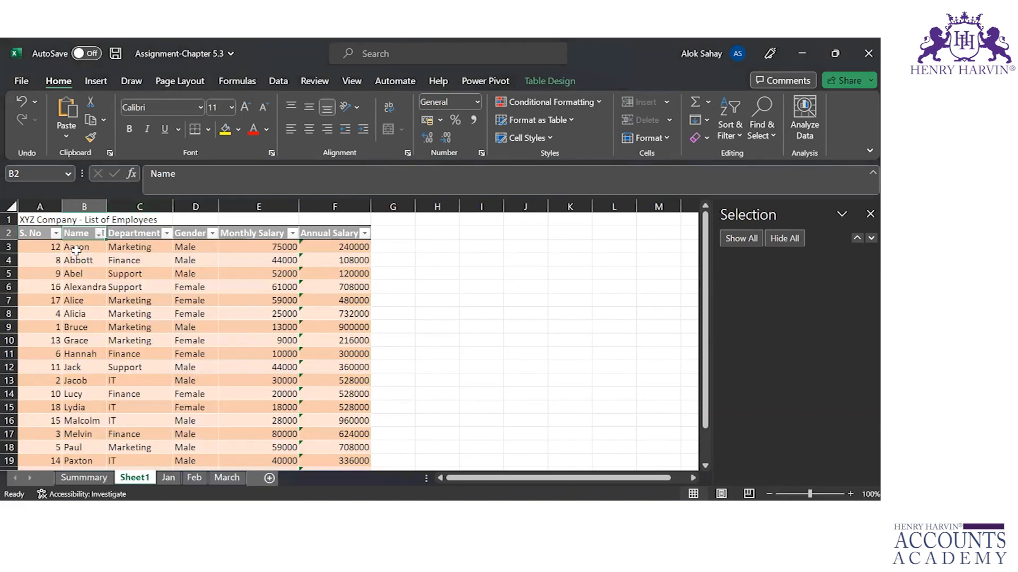
Examine the order of the rows down the Name column and the values across one employee's row.
key(Down)
key(Down)
key(Down)
key(Down)
key(Down)
key(Down)
key(Down)
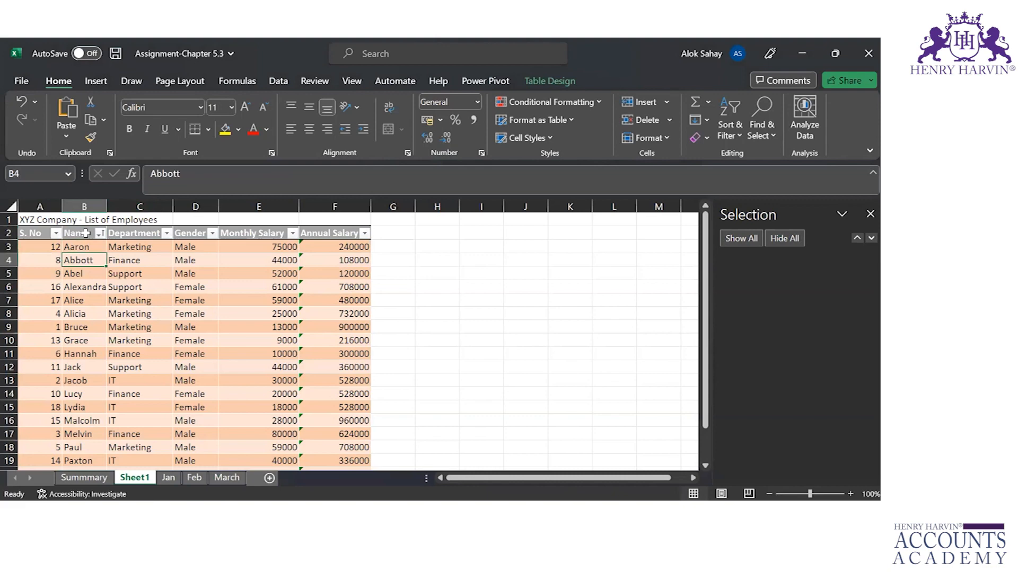
key(Down)
key(Down)
key(Down)
key(Down)
key(Down)
key(Down)
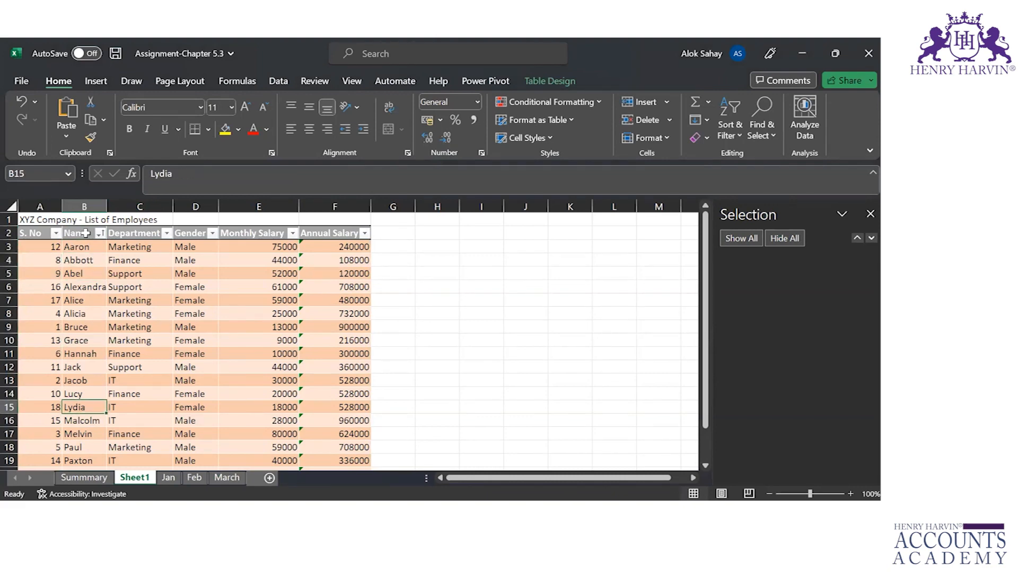
key(Left)
key(Right)
key(Right)
key(Right)
key(Right)
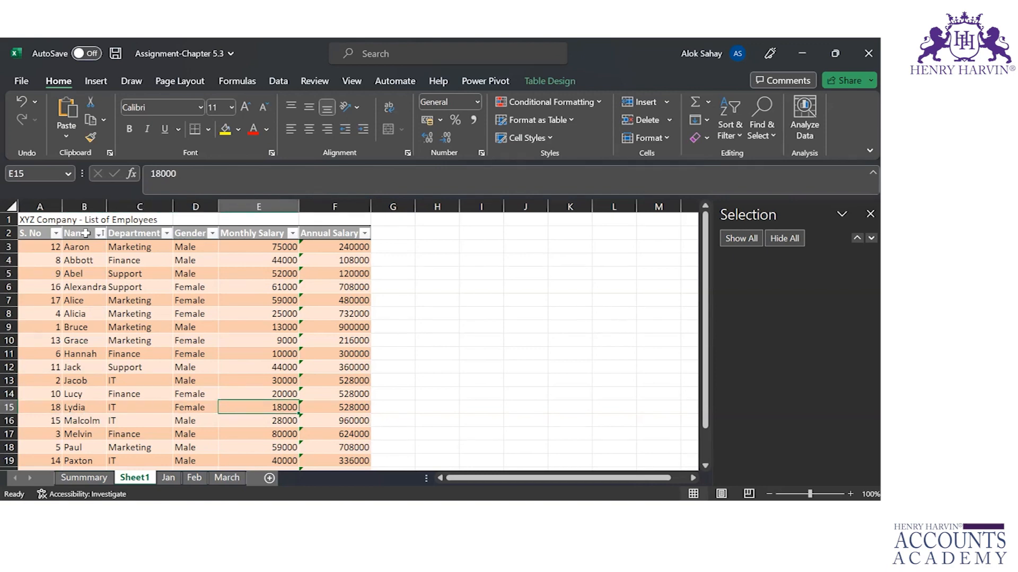
key(Left)
key(Left)
key(Left)
key(Up)
key(Up)
key(Up)
key(Up)
key(Up)
key(Up)
key(Up)
key(Up)
key(Up)
key(Up)
key(Up)
key(Up)
key(Up)
key(Down)
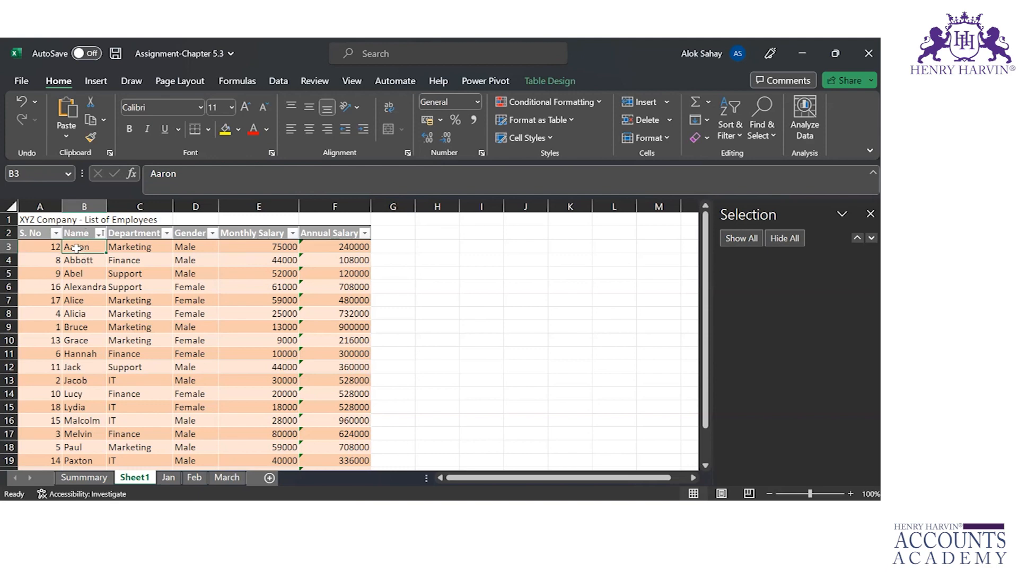
Sort the employee table by the Department column from A to Z.
click(166, 234)
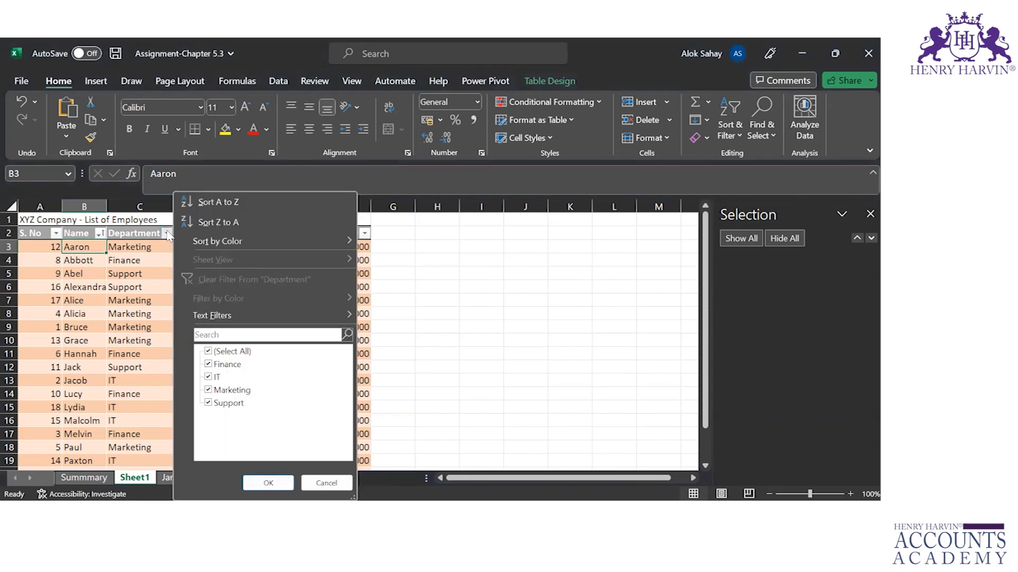
click(236, 207)
key(Right)
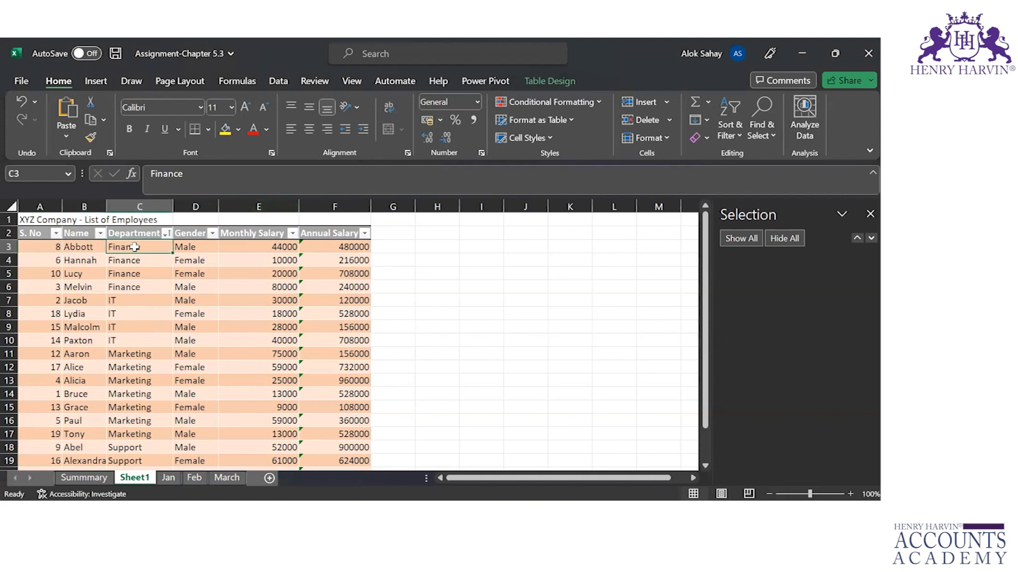
Examine the department grouping down the table, then check the first row's fields through to its Annual Salary formula.
key(Down)
key(Down)
key(Down)
key(Down)
key(Down)
key(Down)
key(Down)
key(Down)
key(Down)
key(Down)
key(Down)
key(Down)
key(Down)
key(Down)
key(Down)
key(Down)
key(Down)
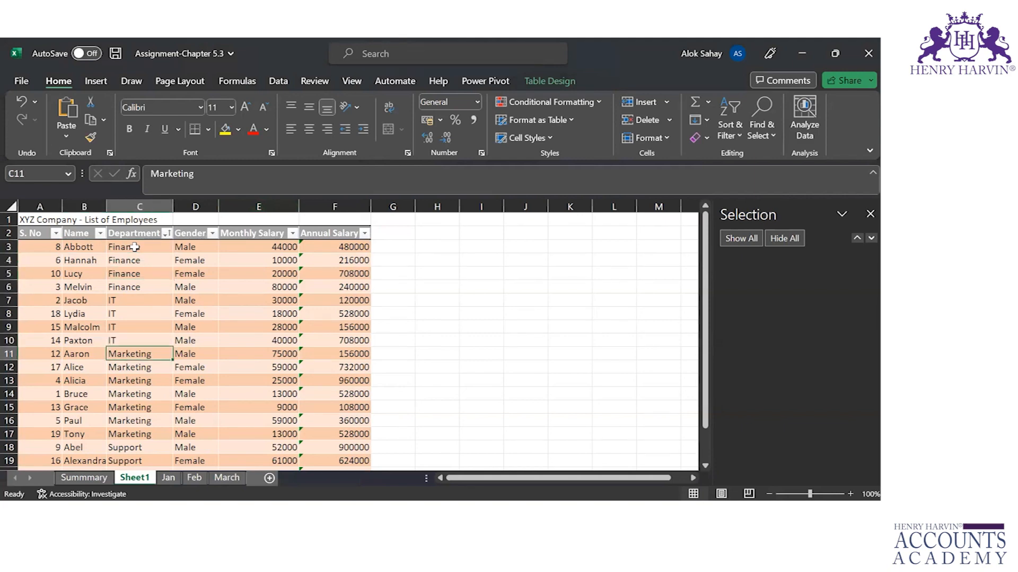
key(Down)
key(Down)
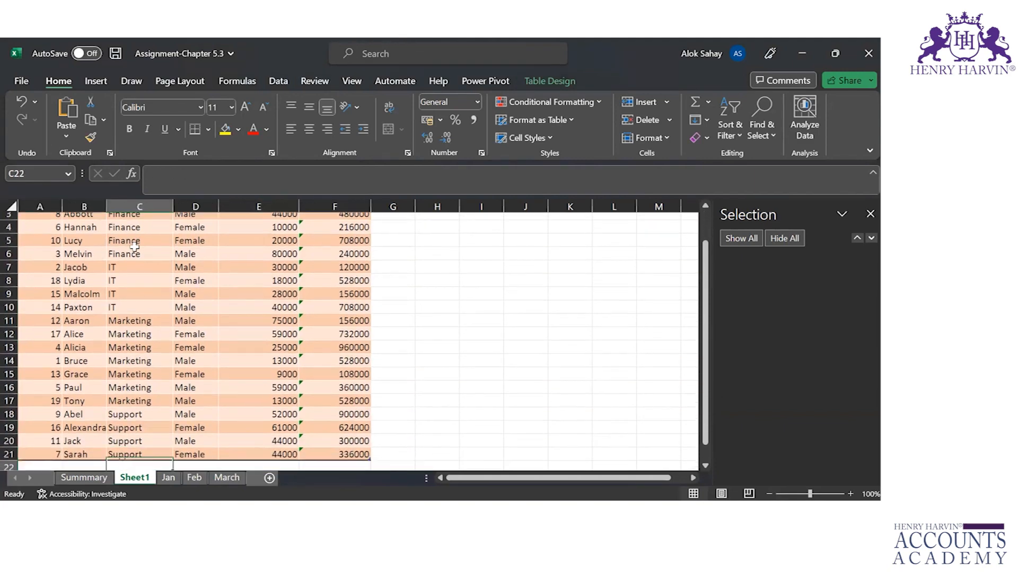
key(Left)
key(Left)
key(Up)
key(Up)
key(Up)
key(Up)
key(Up)
key(Up)
key(Up)
key(Up)
key(Up)
key(Up)
key(Up)
key(Up)
key(Up)
key(Up)
key(Up)
key(Up)
key(Up)
key(Up)
key(Up)
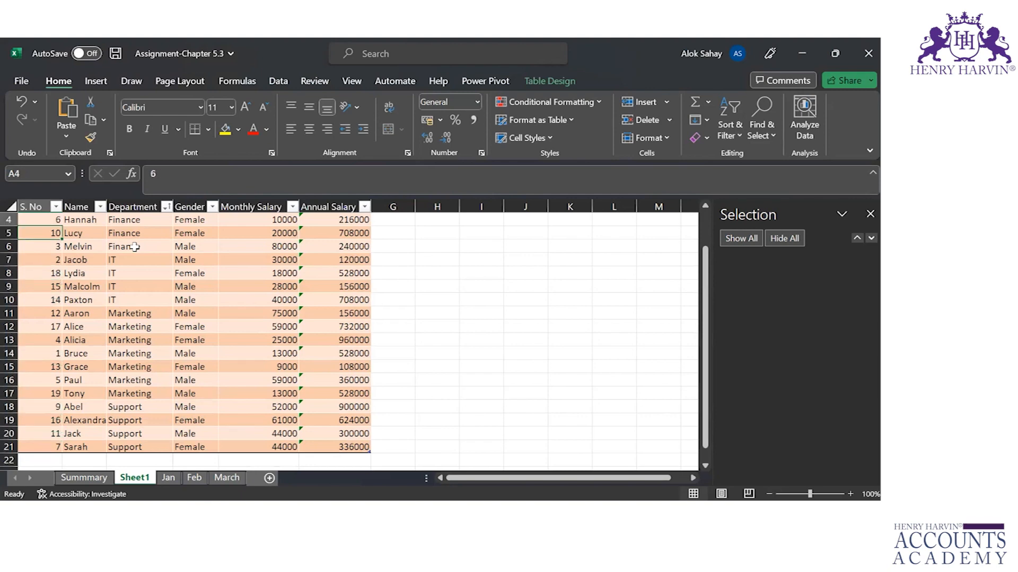
key(Right)
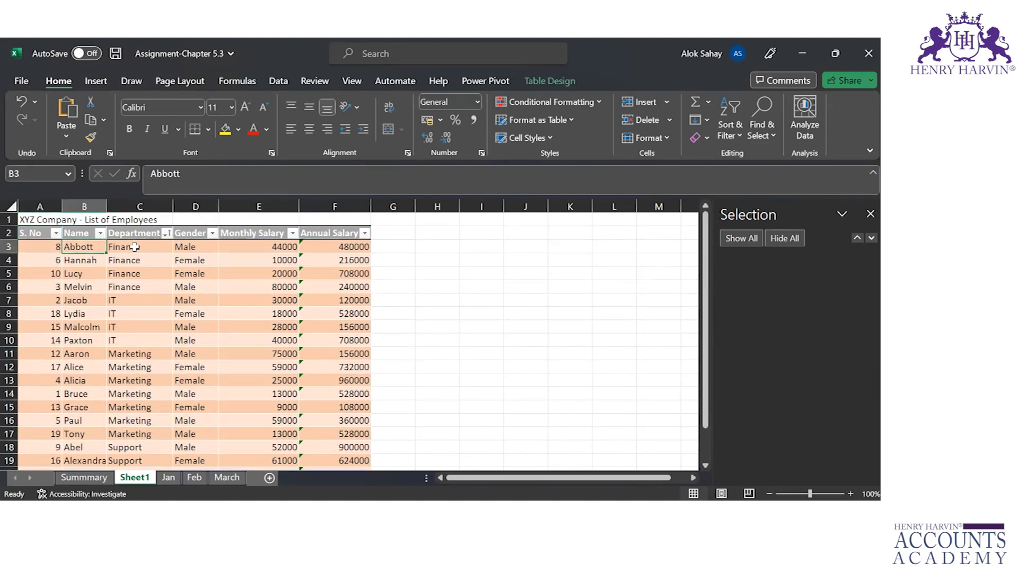
key(Right)
key(Right)
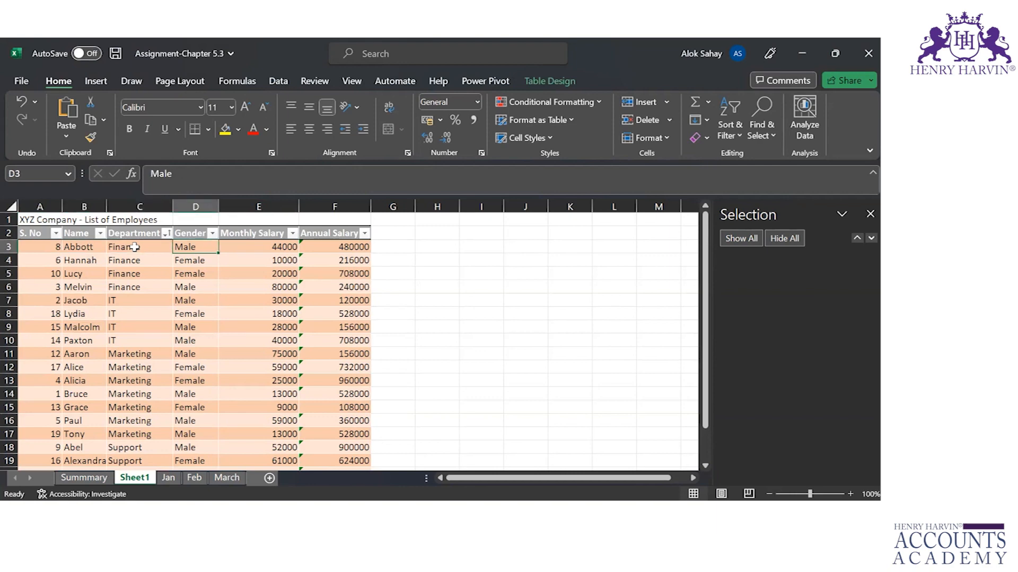
key(Right)
key(Right)
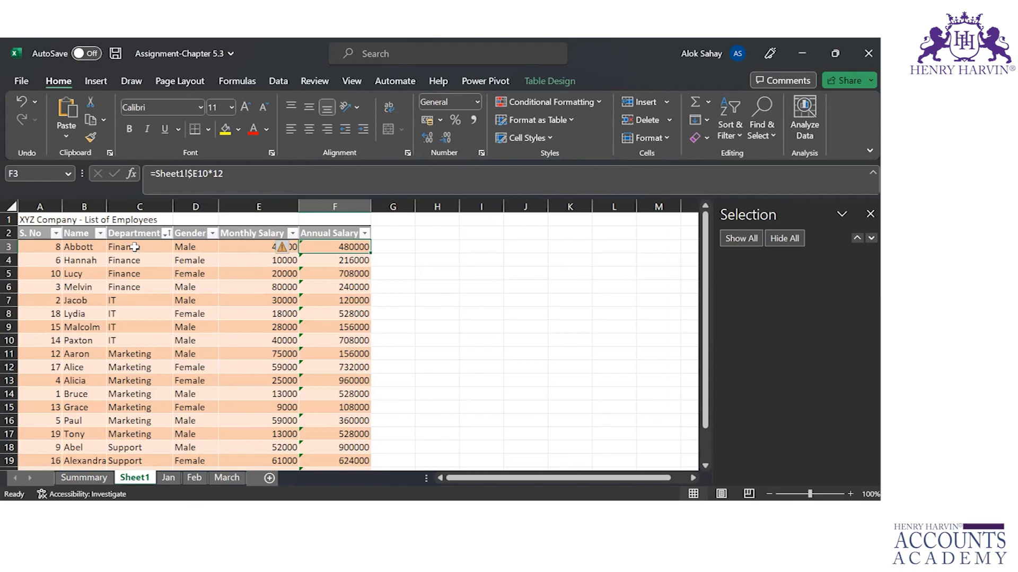
click(167, 234)
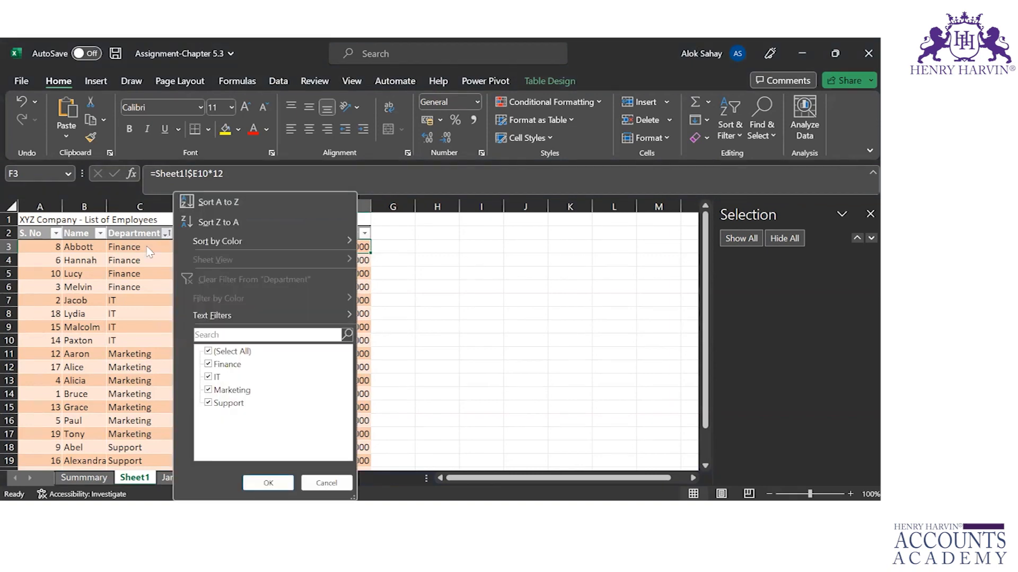
key(Escape)
click(33, 226)
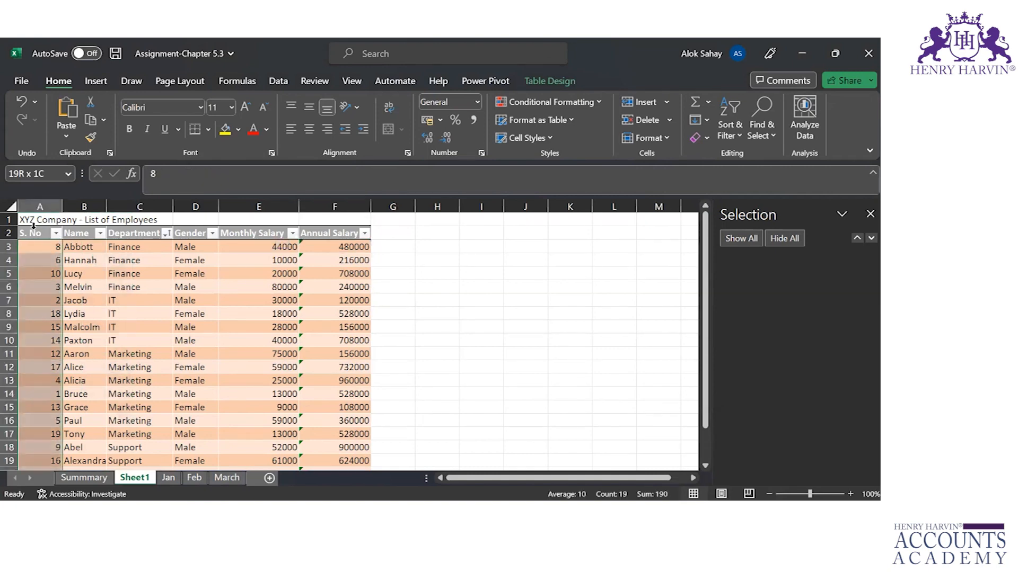
click(77, 248)
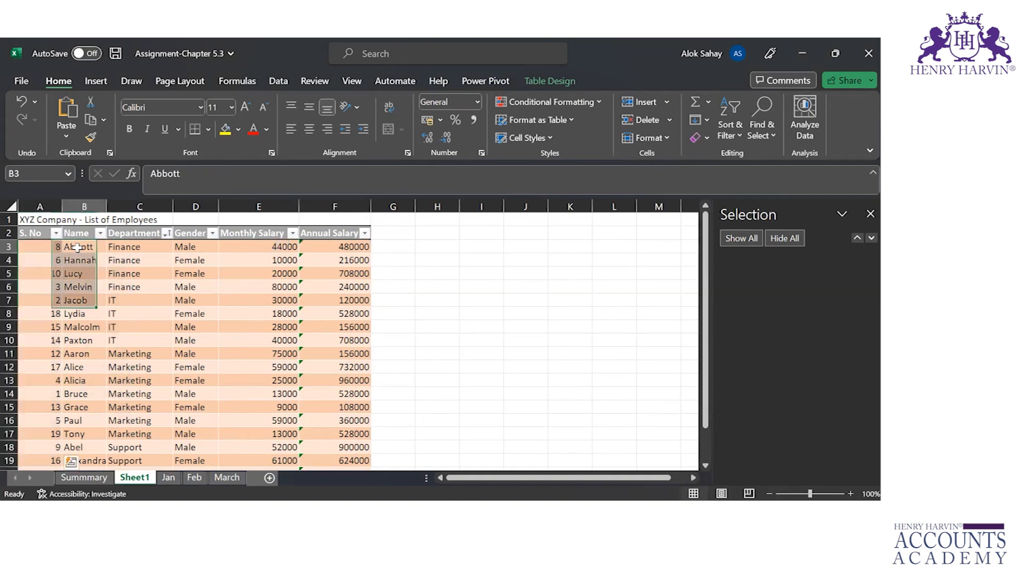
key(ctrl+c)
click(80, 287)
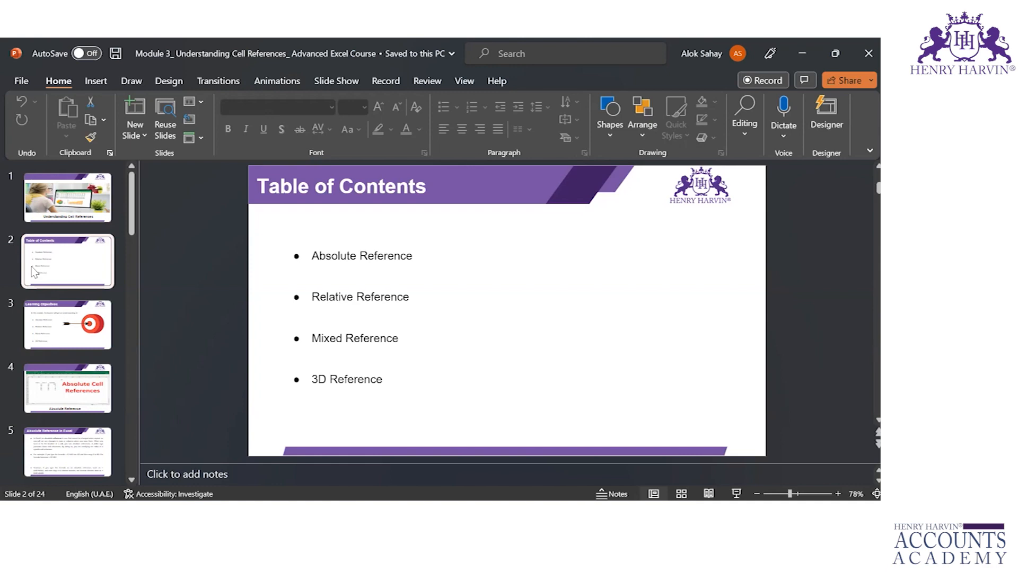
Switch to the Assignment-Chapter 5.3 workbook in Excel and look over the exercise tables on the Summmary sheet.
key(alt+Tab)
key(alt+Tab)
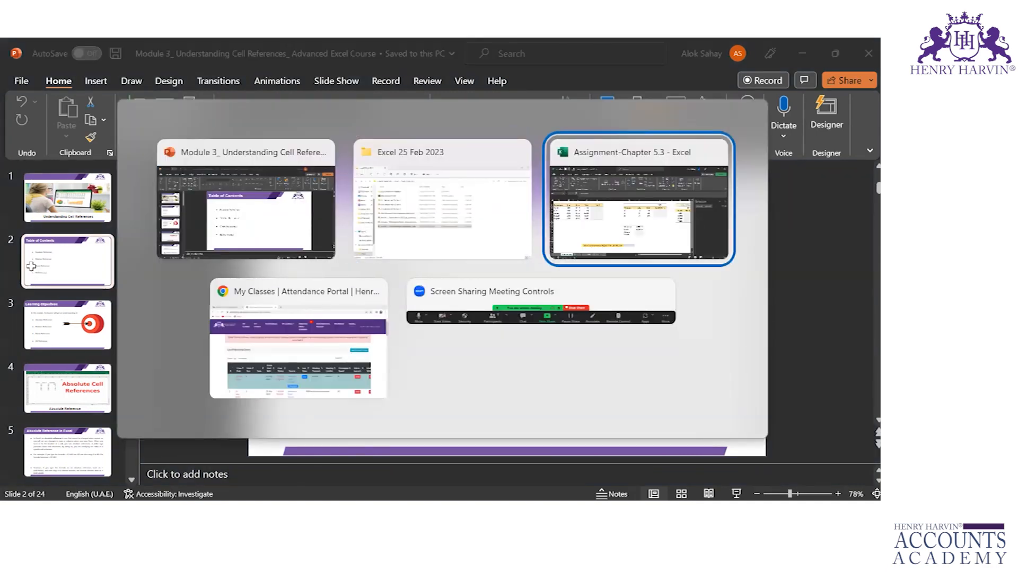
key(Down)
key(Down)
key(Down)
key(Down)
key(Down)
key(Down)
key(Down)
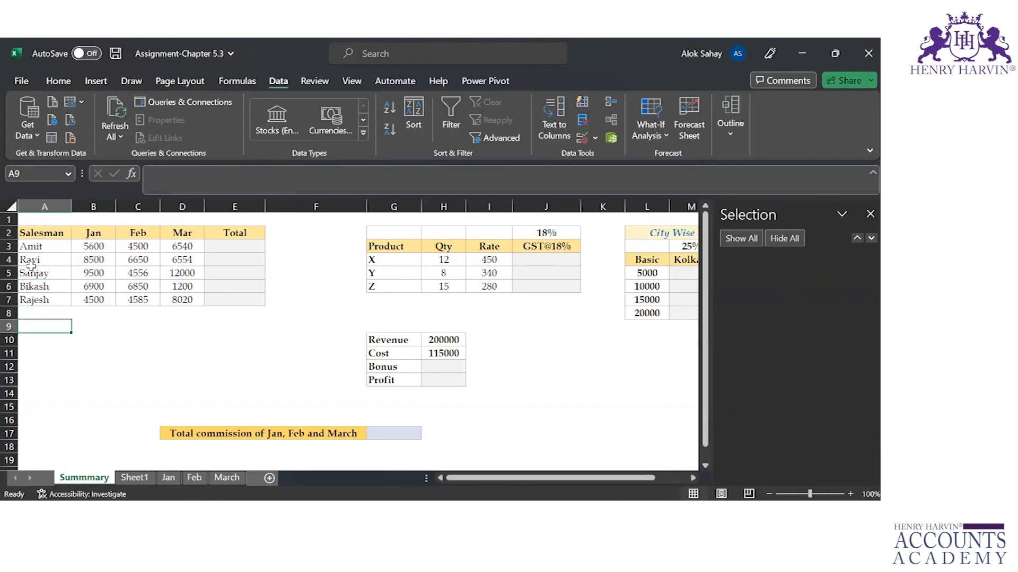
key(Right)
key(Right)
key(Right)
key(Right)
key(Right)
key(Right)
key(Right)
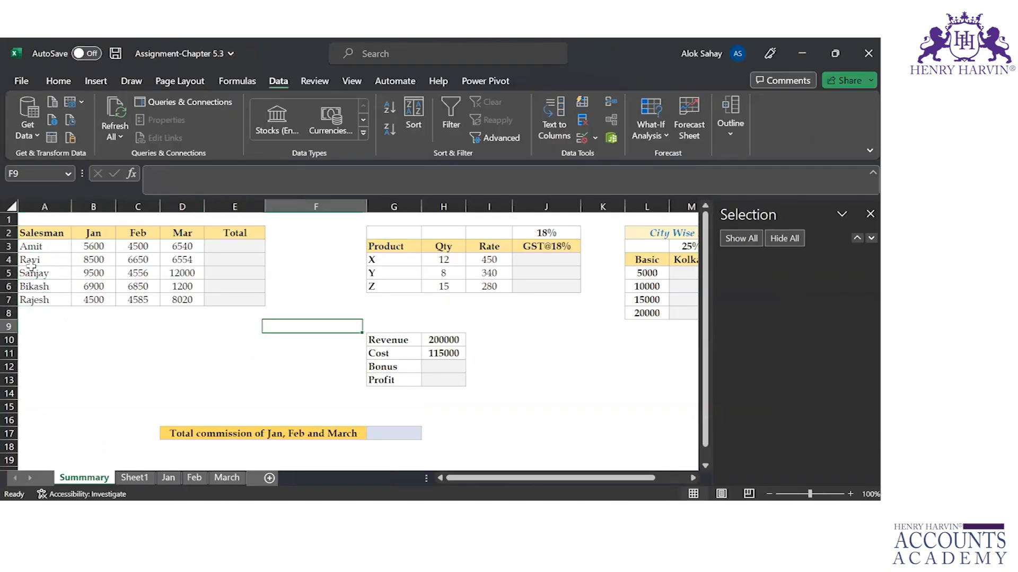
Enter the Bonus formula =H13*10% in cell H12 so it is calculated from the Profit cell.
key(Down)
key(Left)
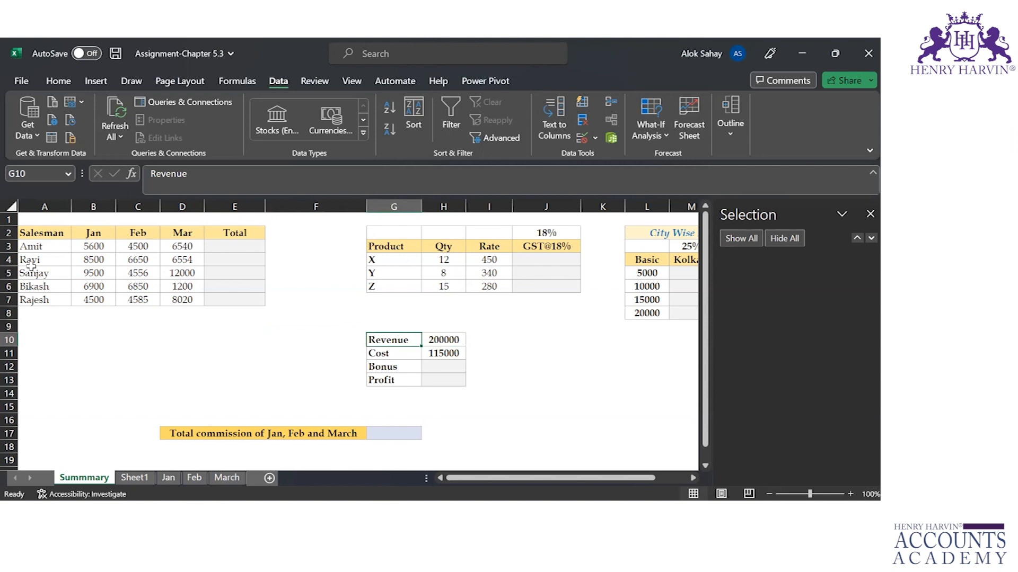
key(Right)
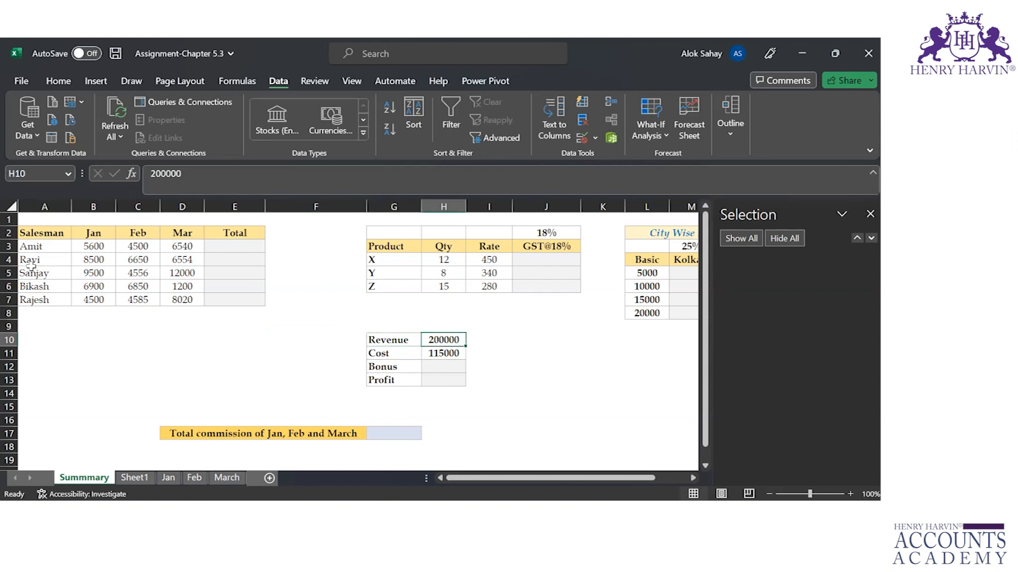
key(Down)
key(Down)
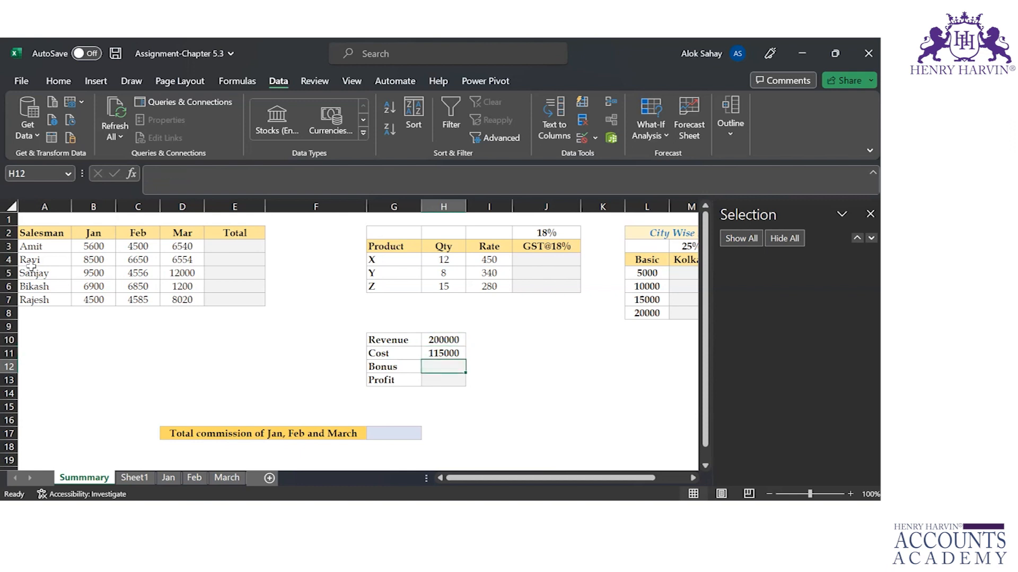
text(=)
key(Down)
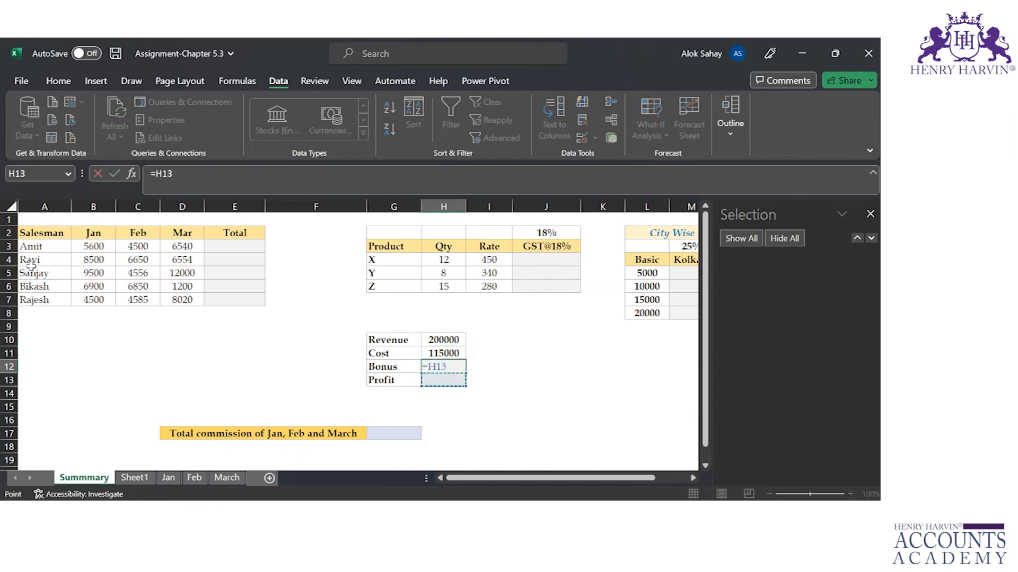
text(*10%)
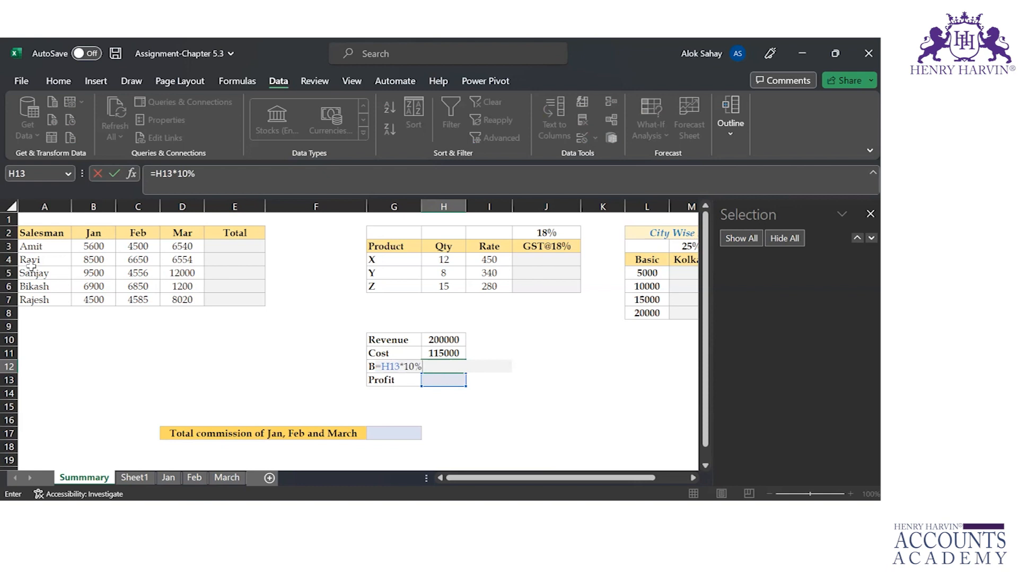
key(Return)
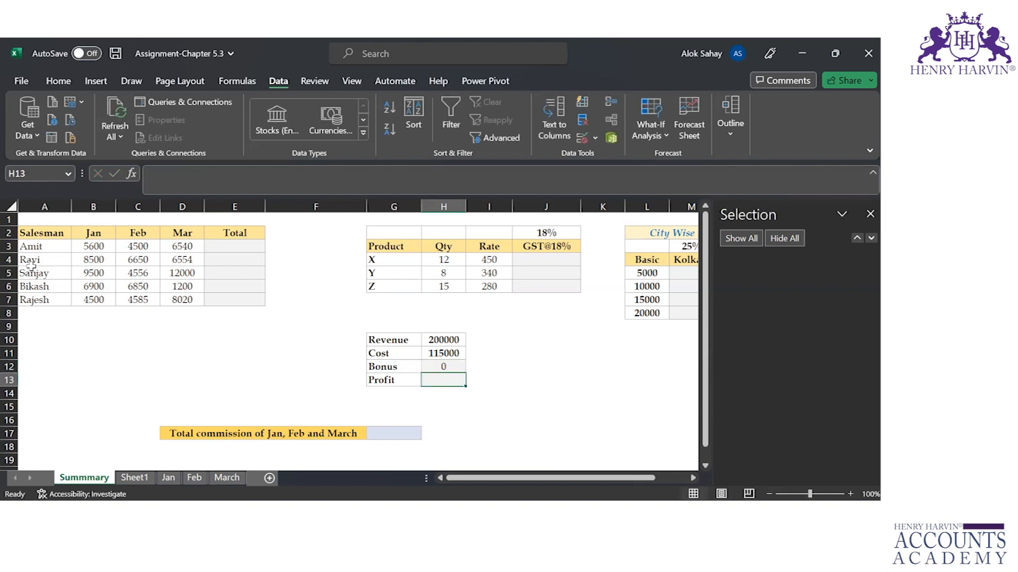
Enter the Profit formula =H10-H11-H12 in cell H13, subtracting cost and bonus from revenue, and dismiss the resulting alert.
text(=)
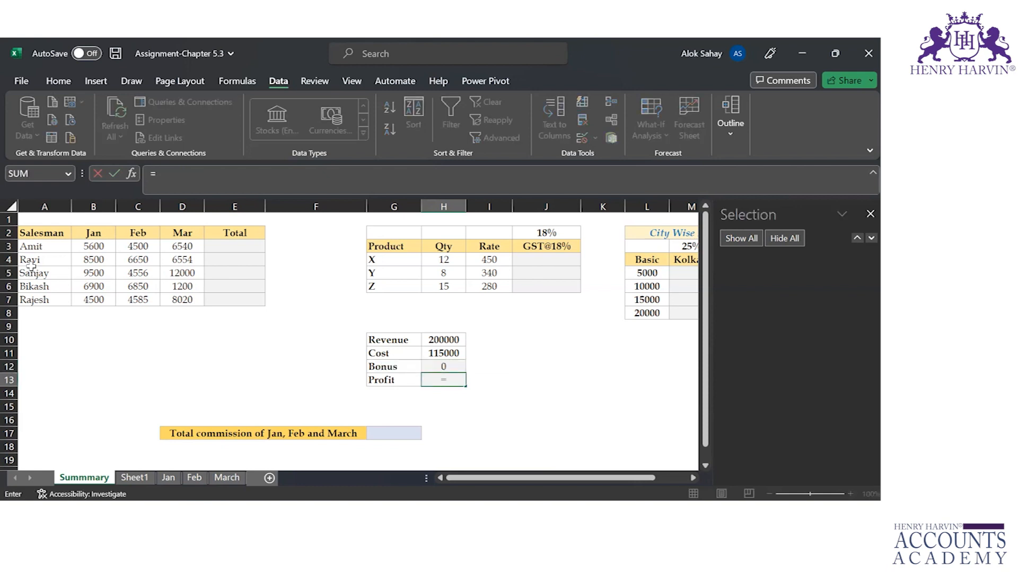
key(Up)
key(Up)
key(Up)
key(Up)
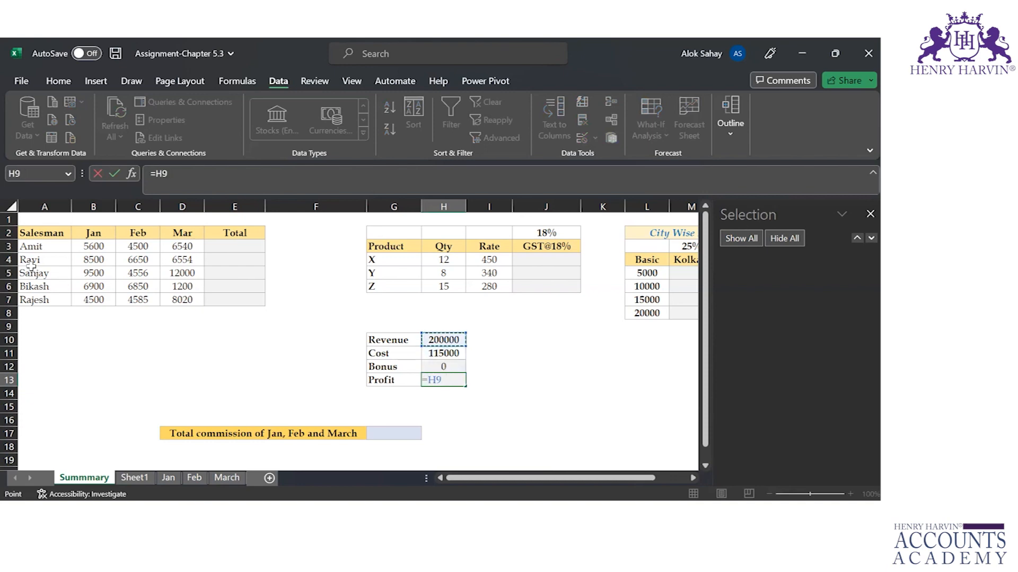
key(Down)
text(-H11-)
key(Up)
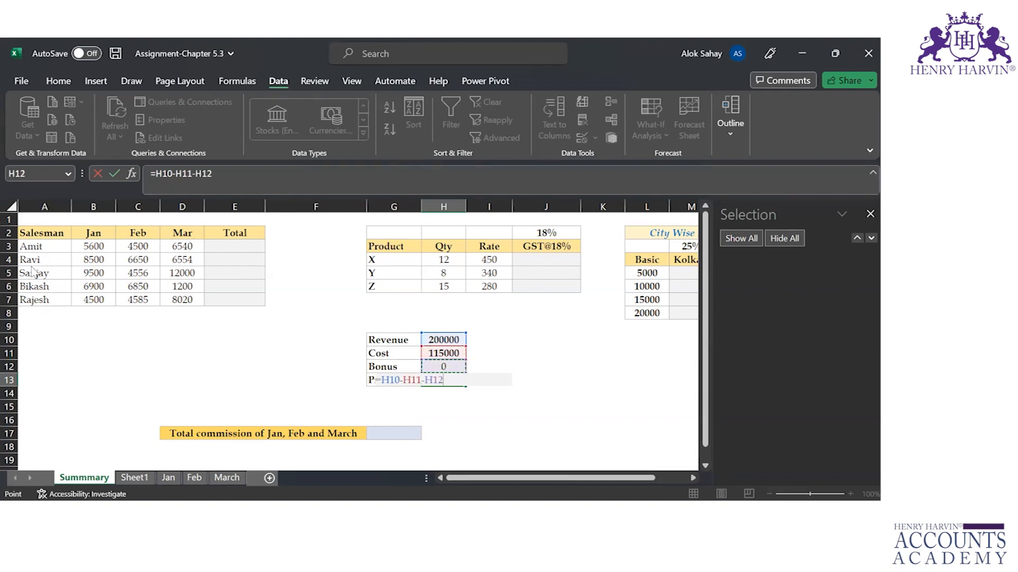
key(Return)
key(Return)
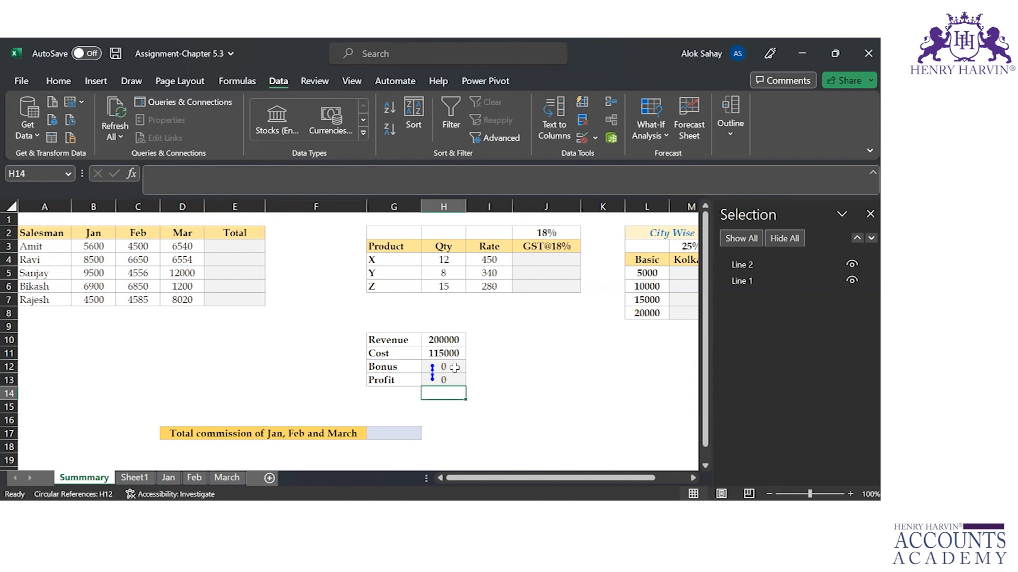
Check the Bonus and Profit formulas for their mutual reference, and enable iterative calculation in the Excel formula options.
click(454, 367)
key(Down)
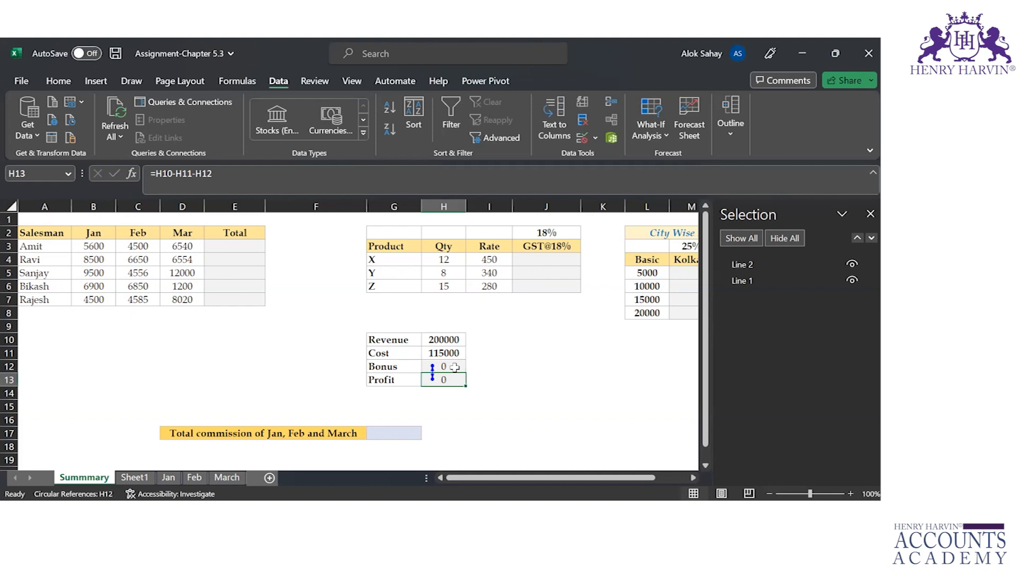
click(454, 367)
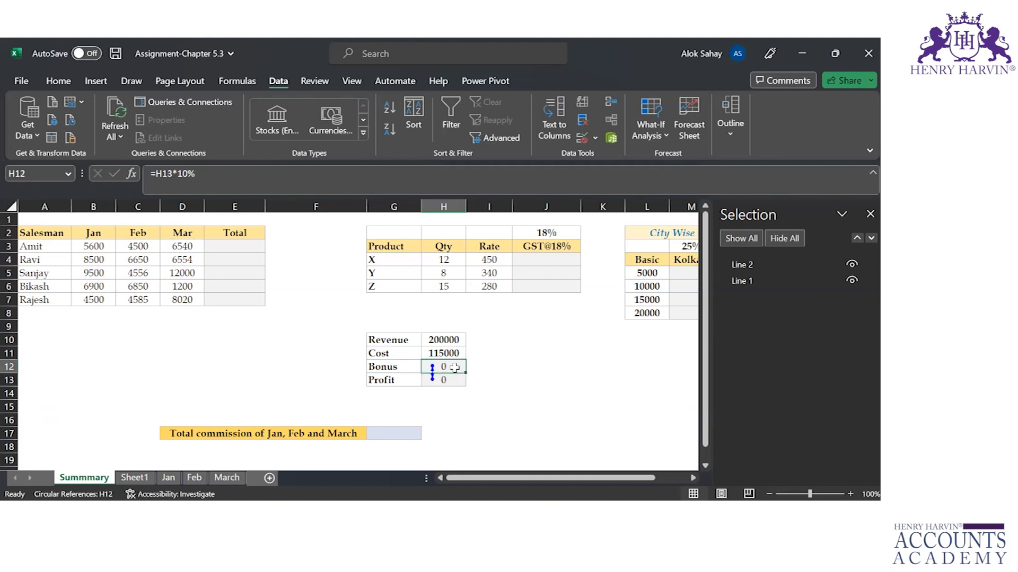
key(Down)
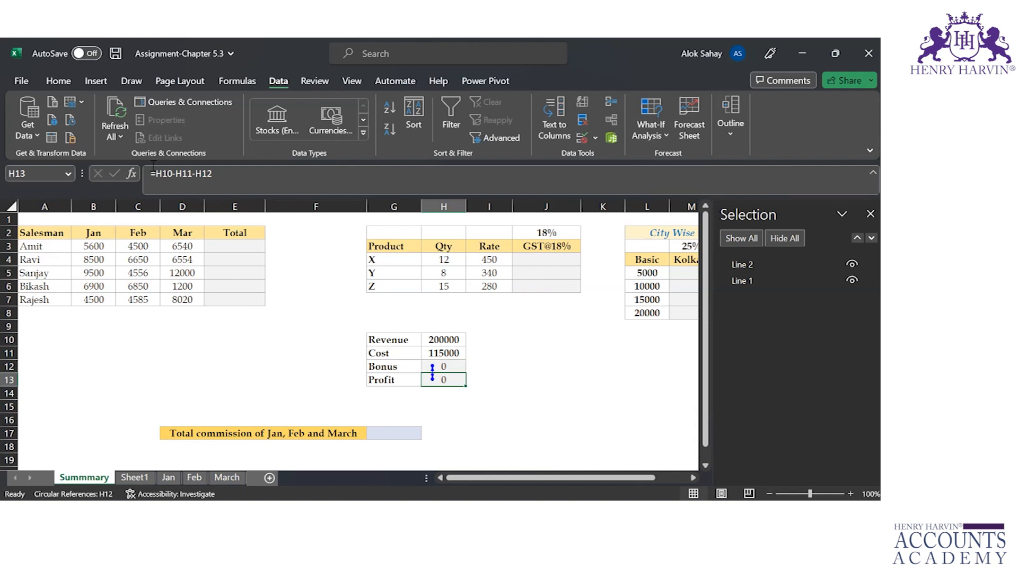
click(20, 81)
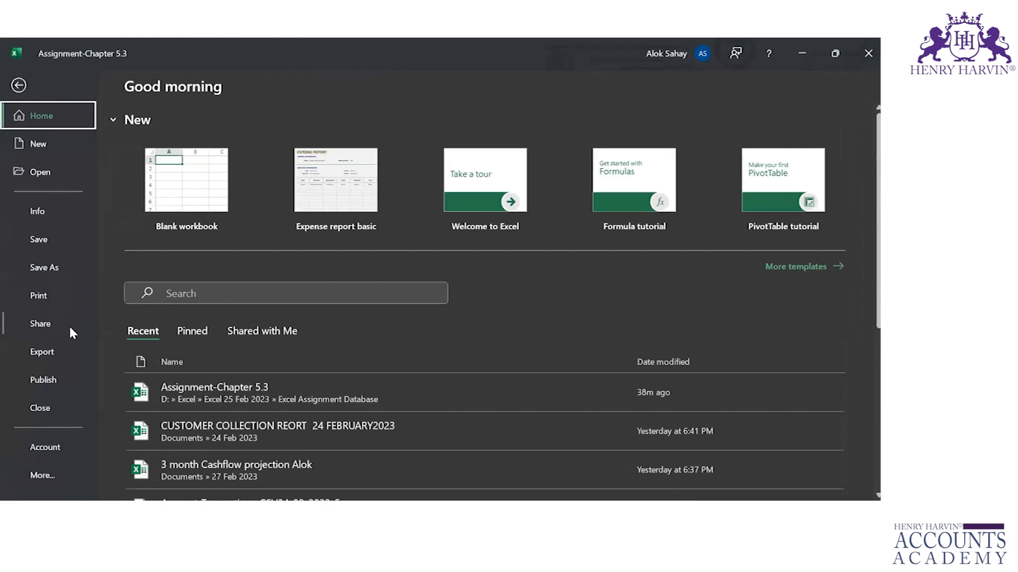
click(40, 477)
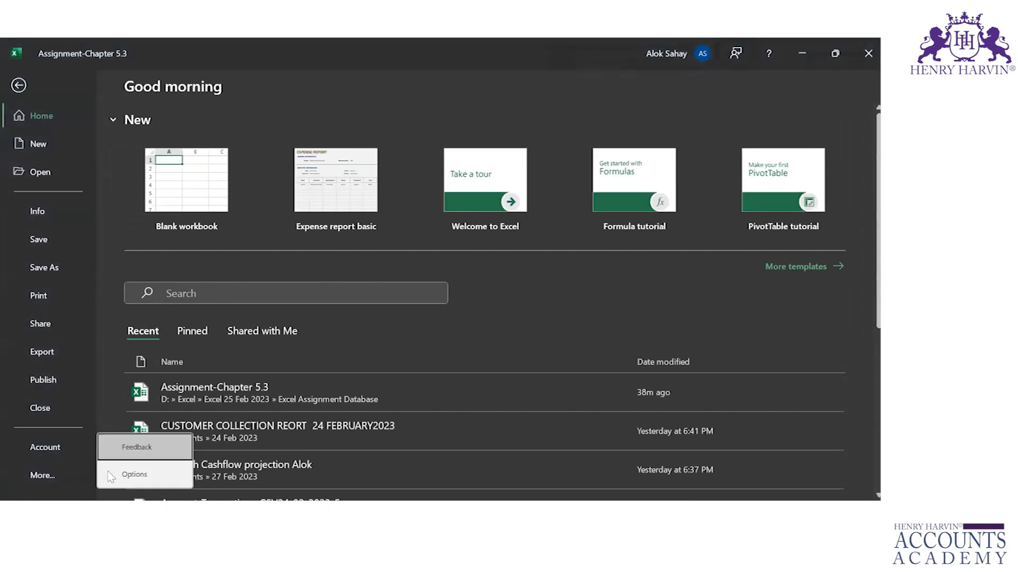
click(133, 474)
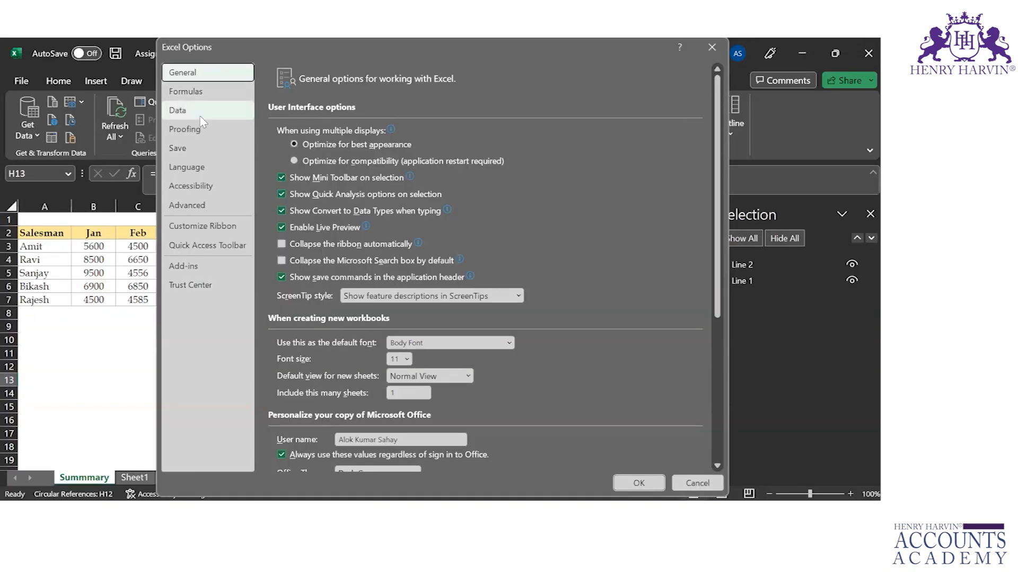
click(201, 93)
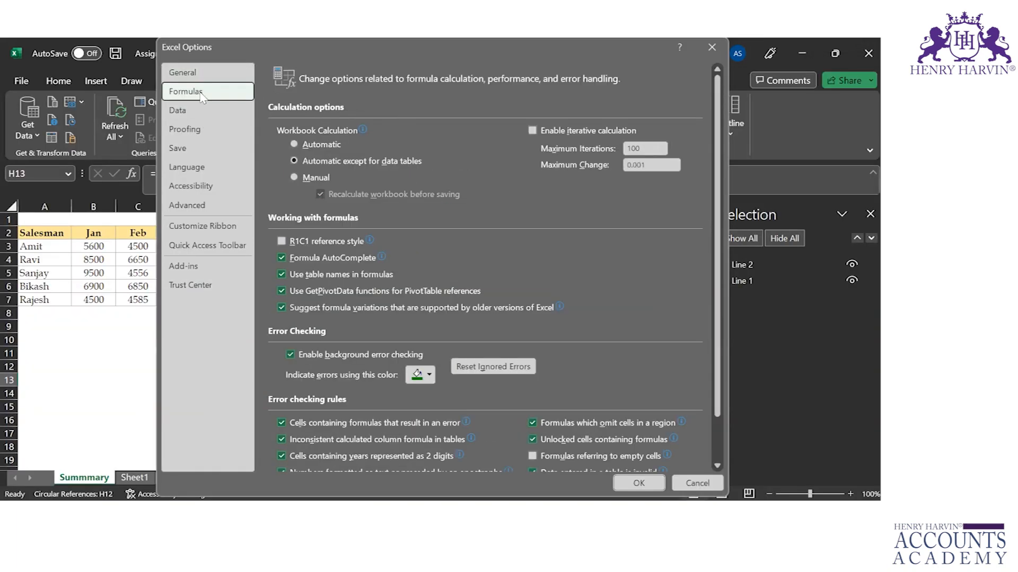
click(532, 131)
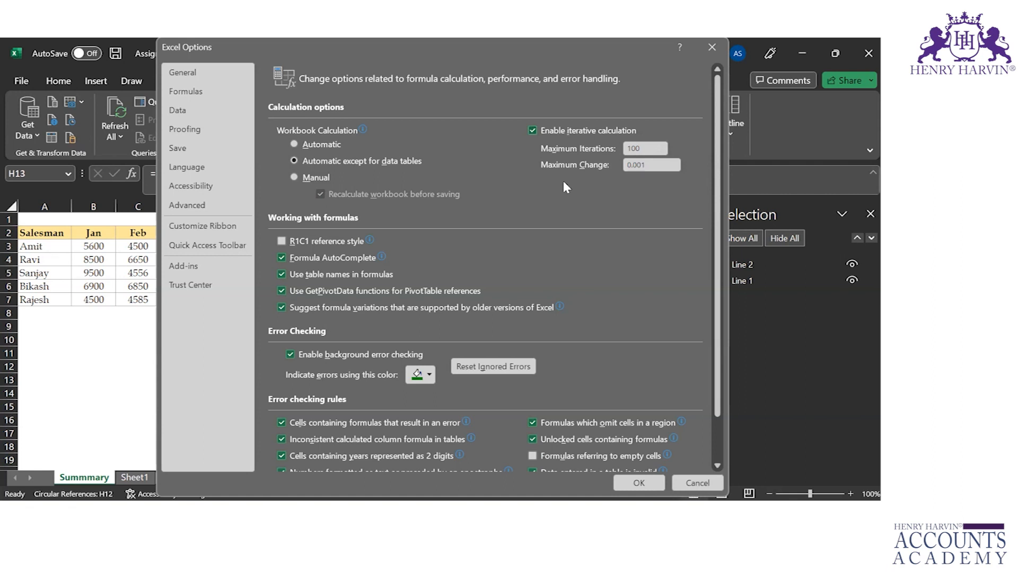
click(718, 434)
click(639, 483)
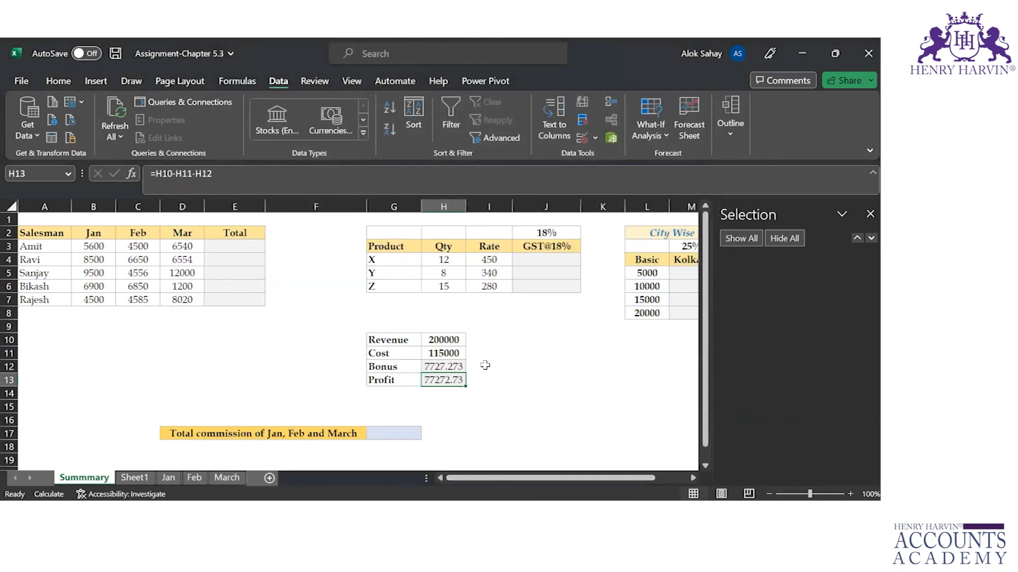
Enter the check formula =H13*10% in cell I12 and compare it with the Bonus cell's formula.
click(485, 365)
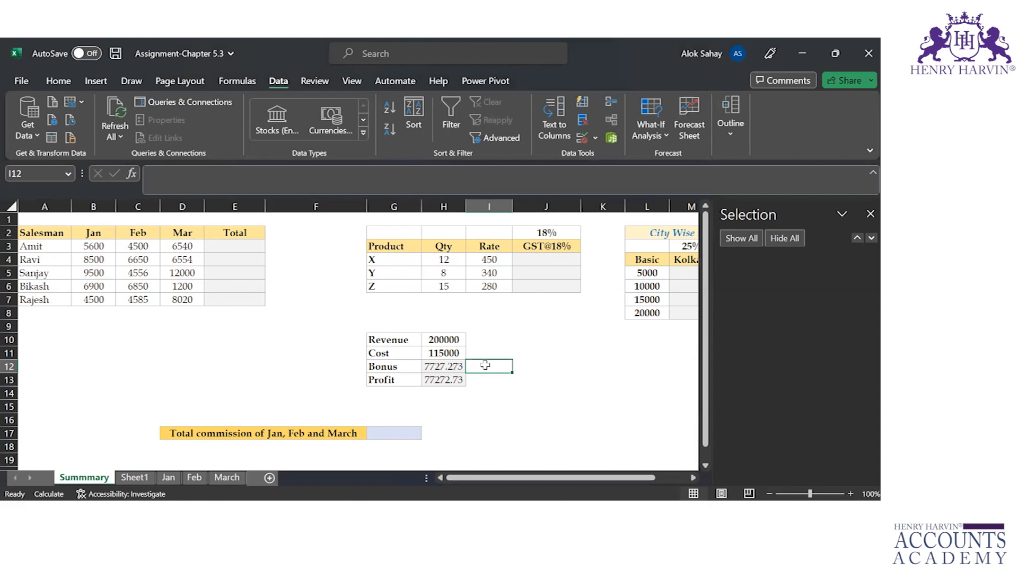
text(=)
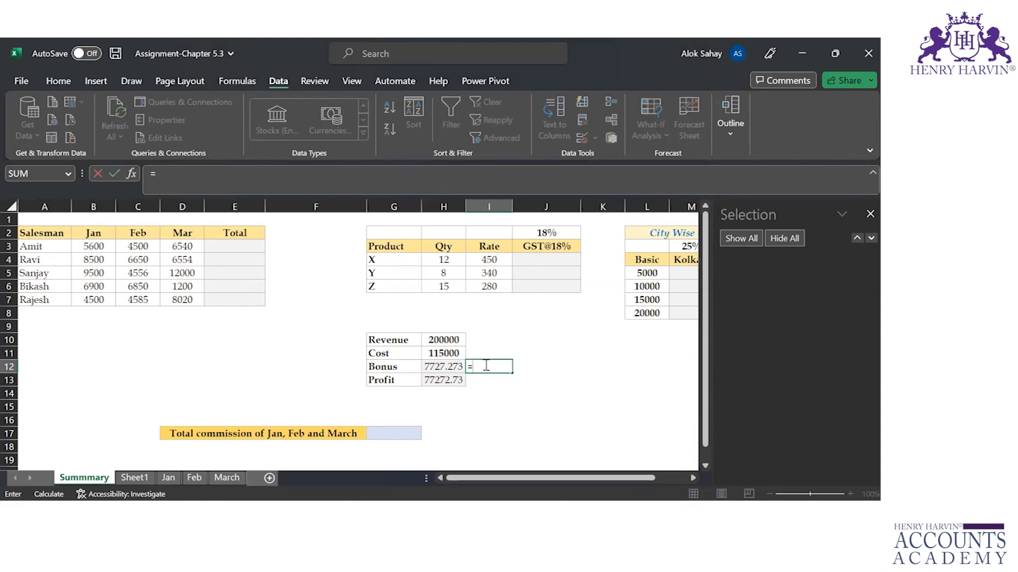
key(Down)
key(Left)
text(*210%)
key(ctrl+Return)
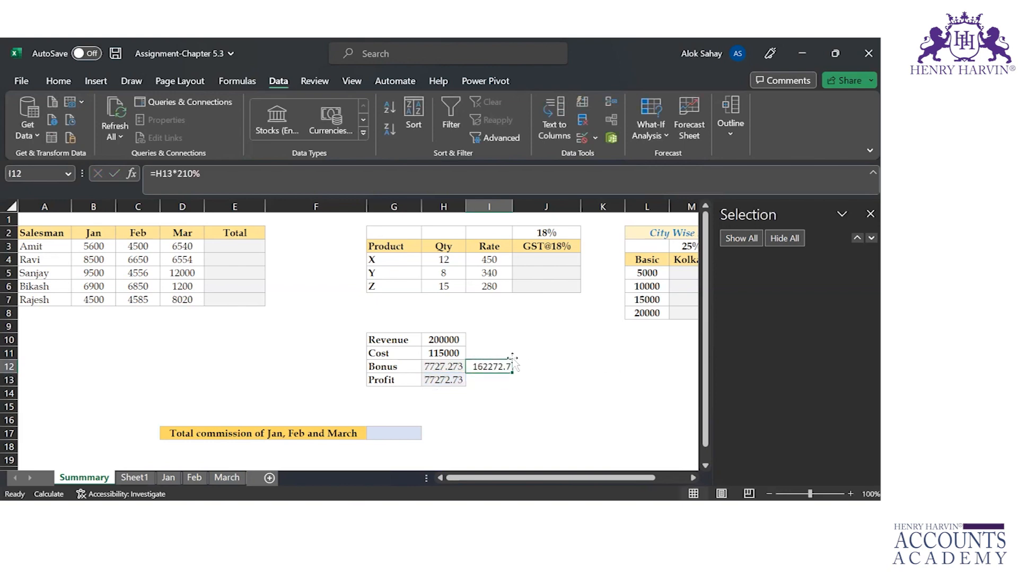
click(184, 173)
key(BackSpace)
key(Return)
key(Up)
click(445, 365)
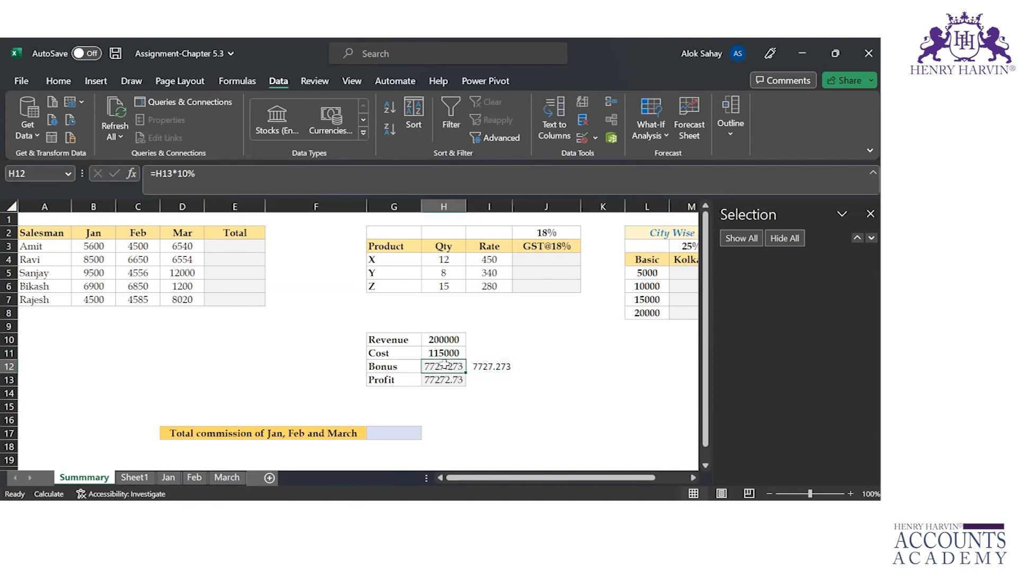
Enter the check formula =H10-H11-H12 in cell I13 beside the Profit value.
click(492, 382)
text(=)
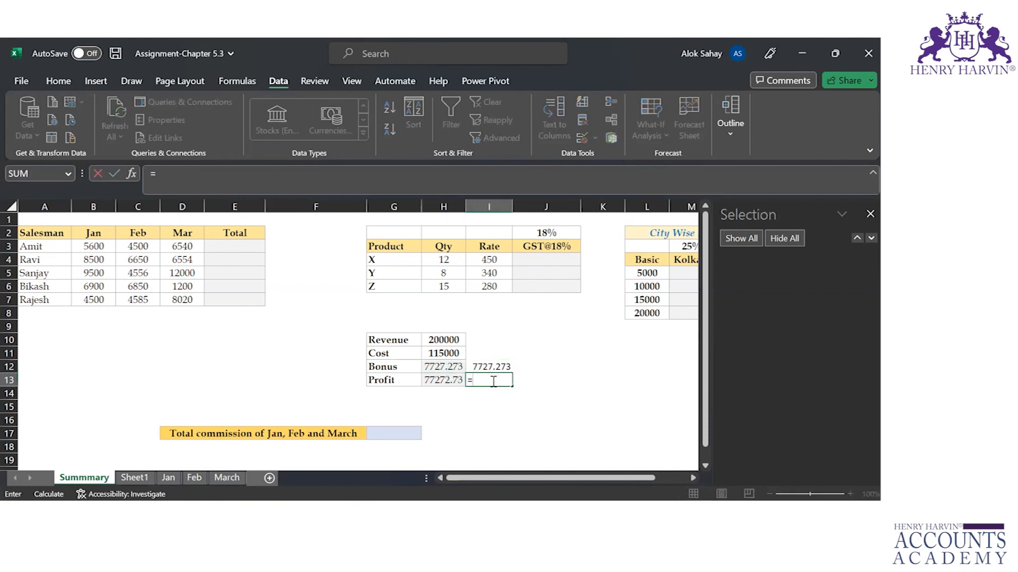
click(443, 340)
text(-)
click(451, 352)
text(-)
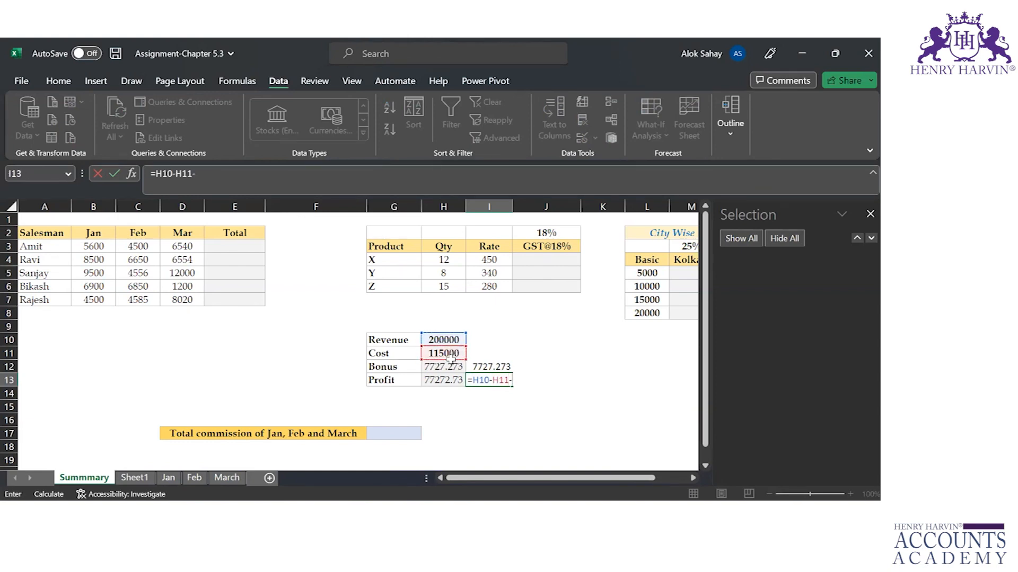
click(448, 365)
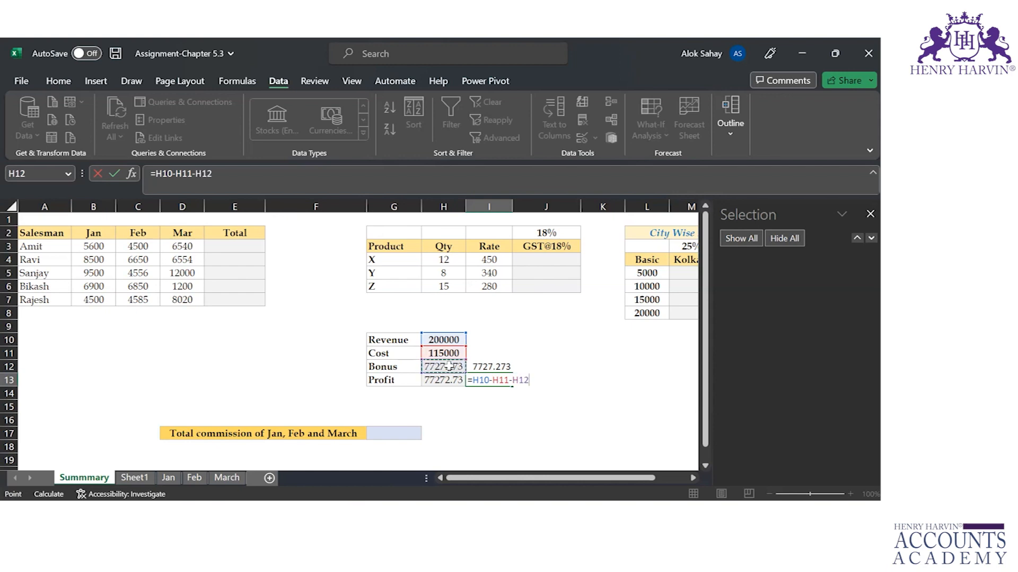
key(Return)
key(Up)
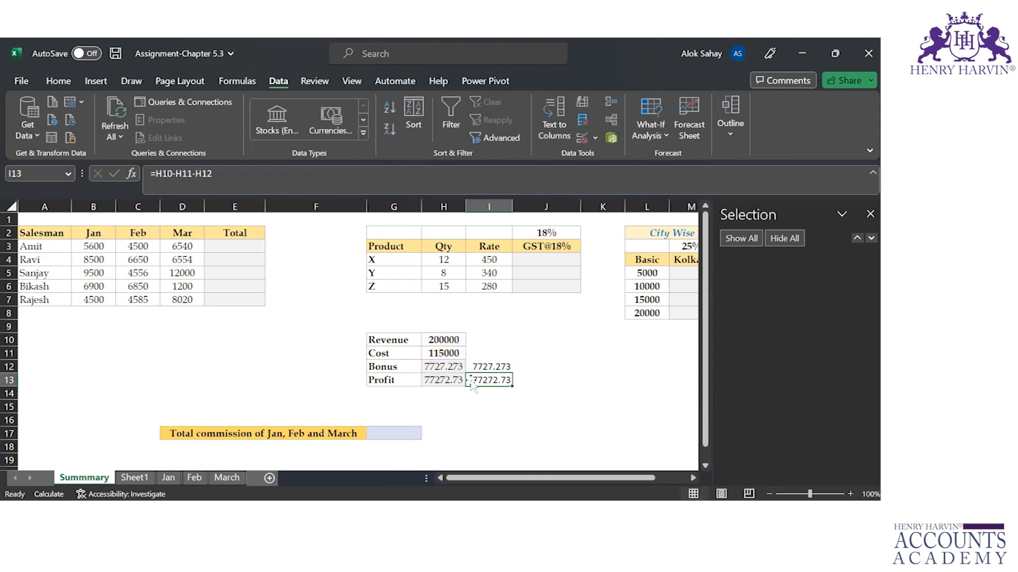
Clear the two check formulas from cells I12 and I13.
click(478, 367)
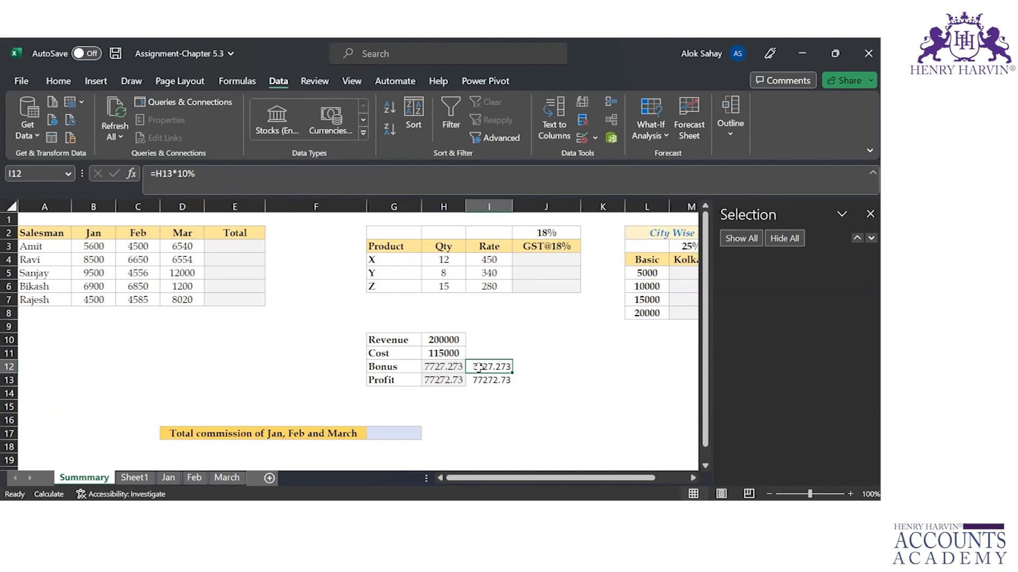
key(shift+Down)
key(Delete)
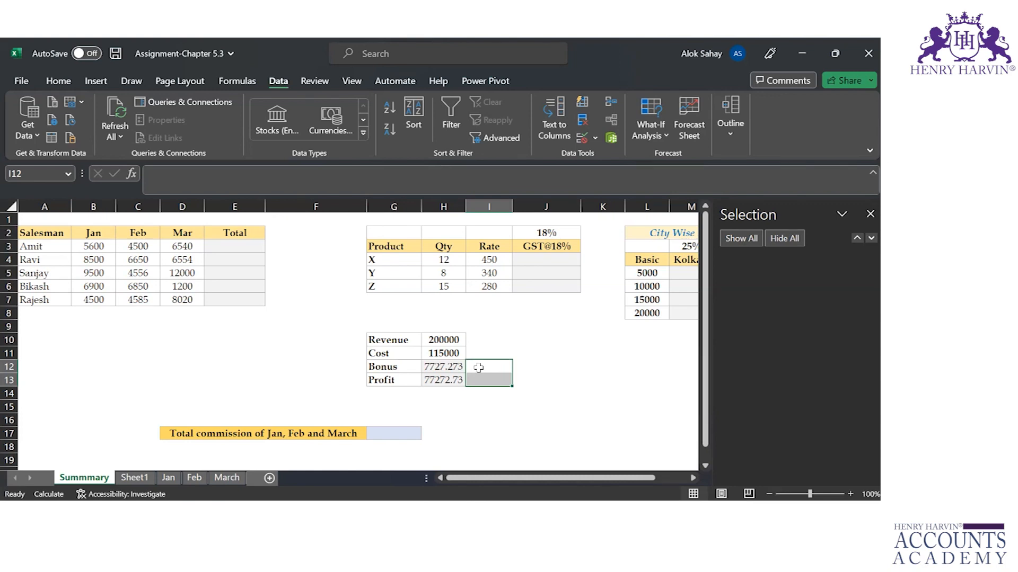
Enter the hard-coded sum =5600+4500+6540 in cell E3 as the first salesman's total.
click(237, 246)
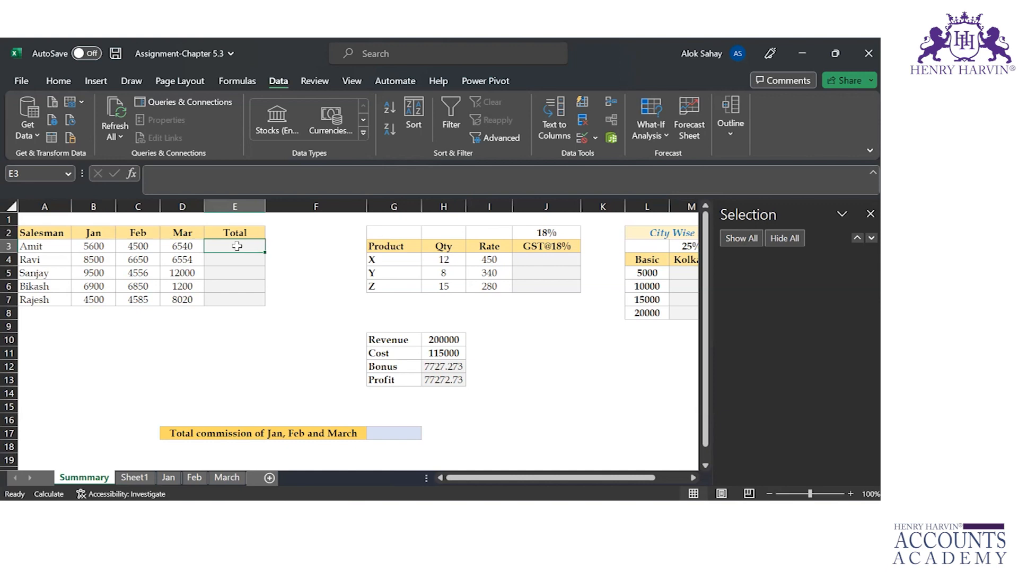
text(=)
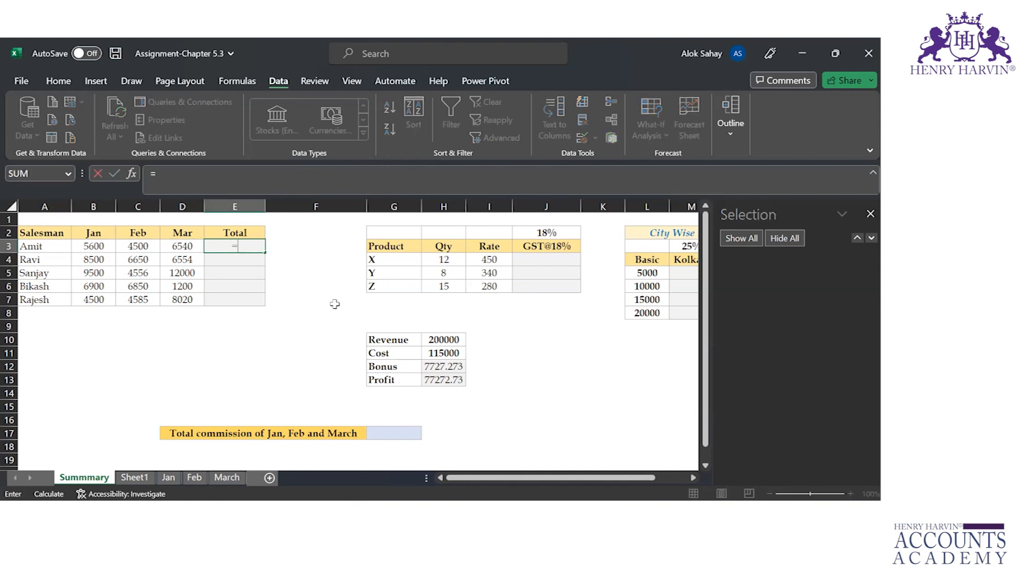
text(5600+4500)
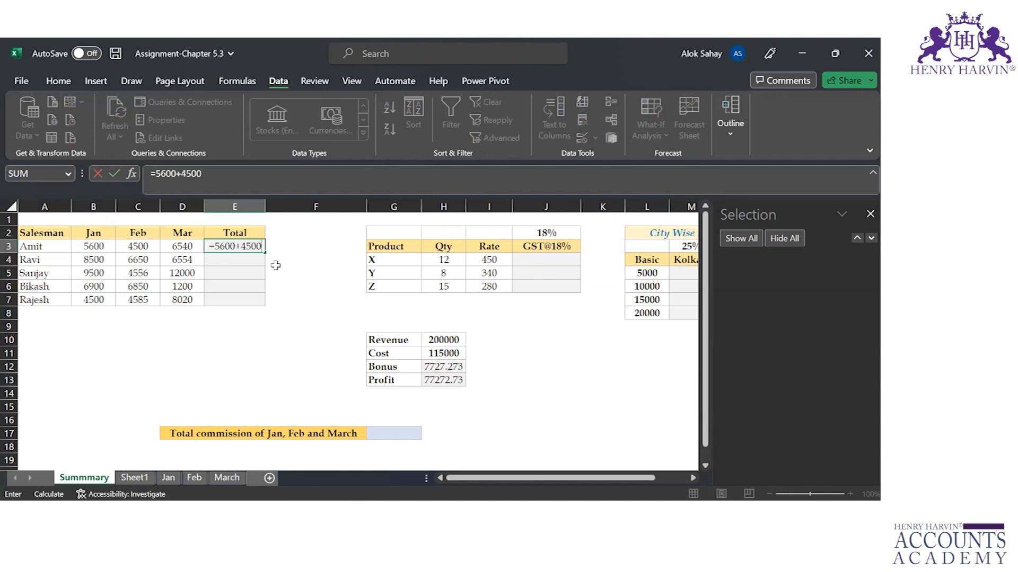
text(+)
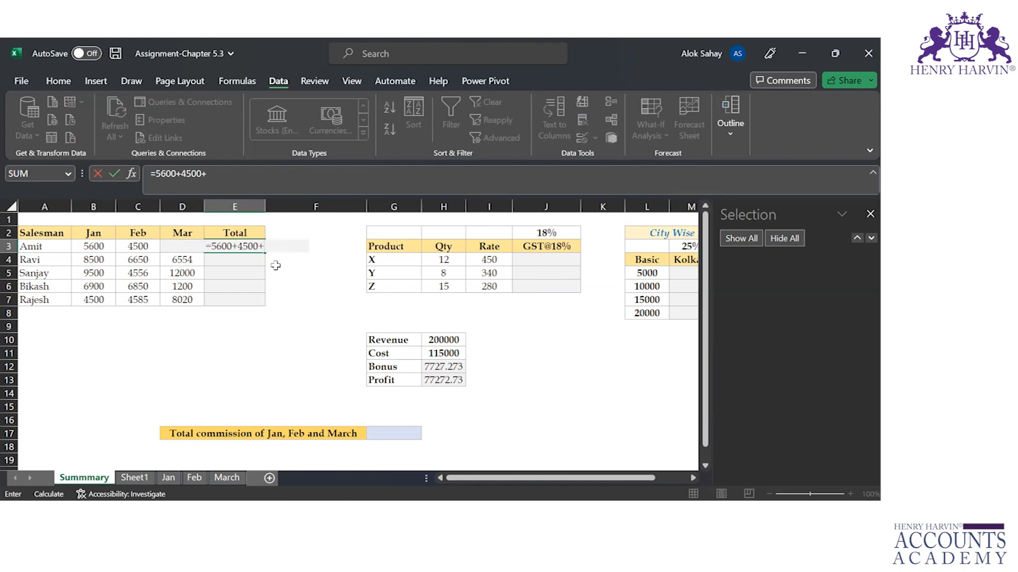
key(BackSpace)
key(Return)
key(Up)
click(231, 175)
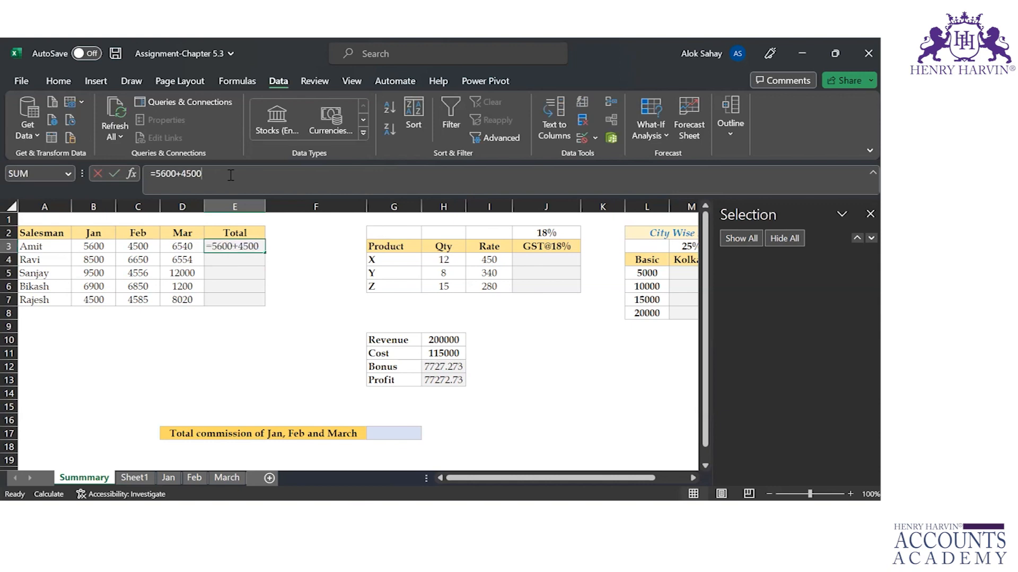
text(+)
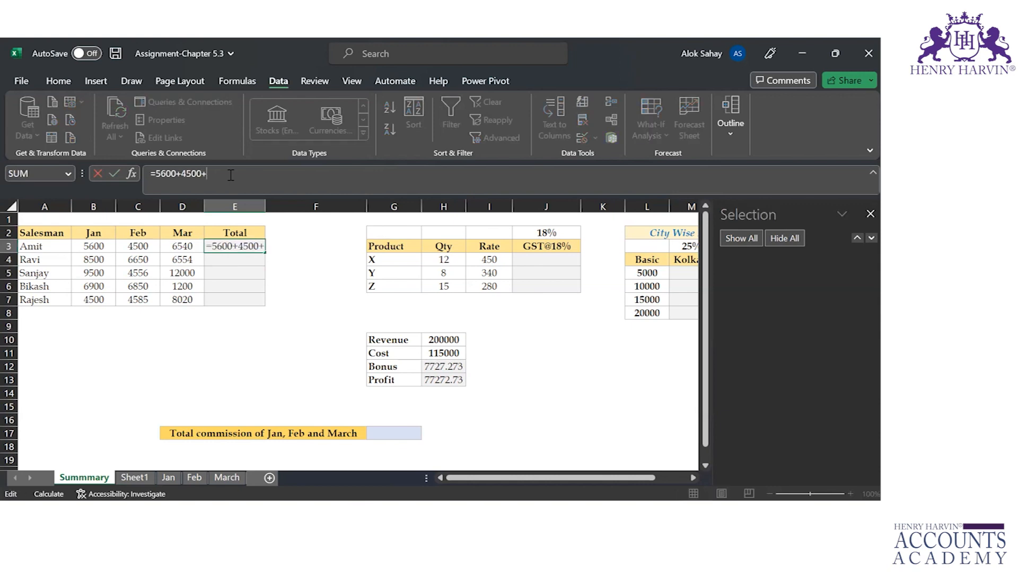
text(6540)
key(Return)
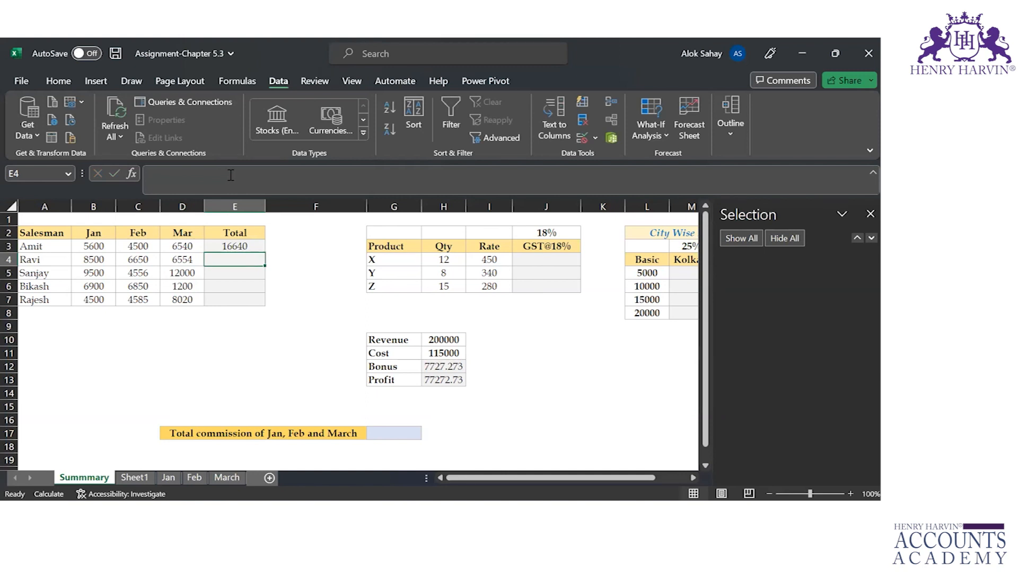
Replace the total in cell E3 with the function =SUM(5600,4500,6540) and review its formula.
key(Right)
key(Up)
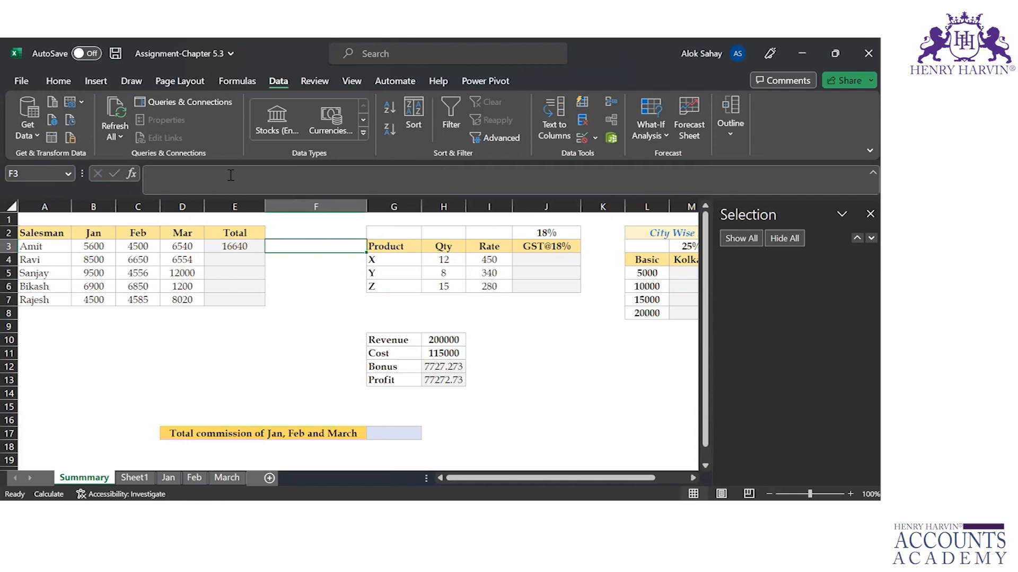
key(Left)
text(=SUM(56)
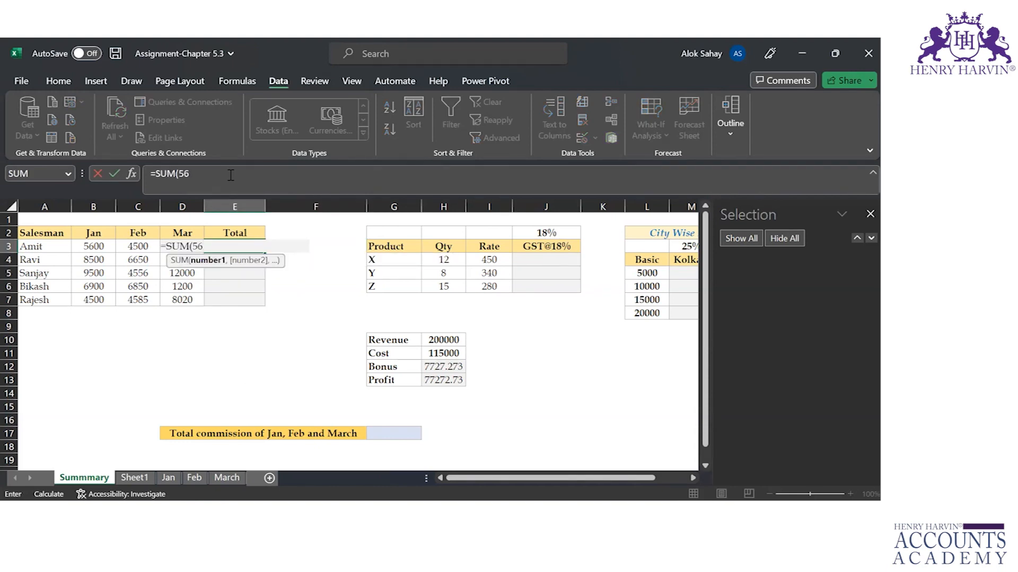
text(00,4500,)
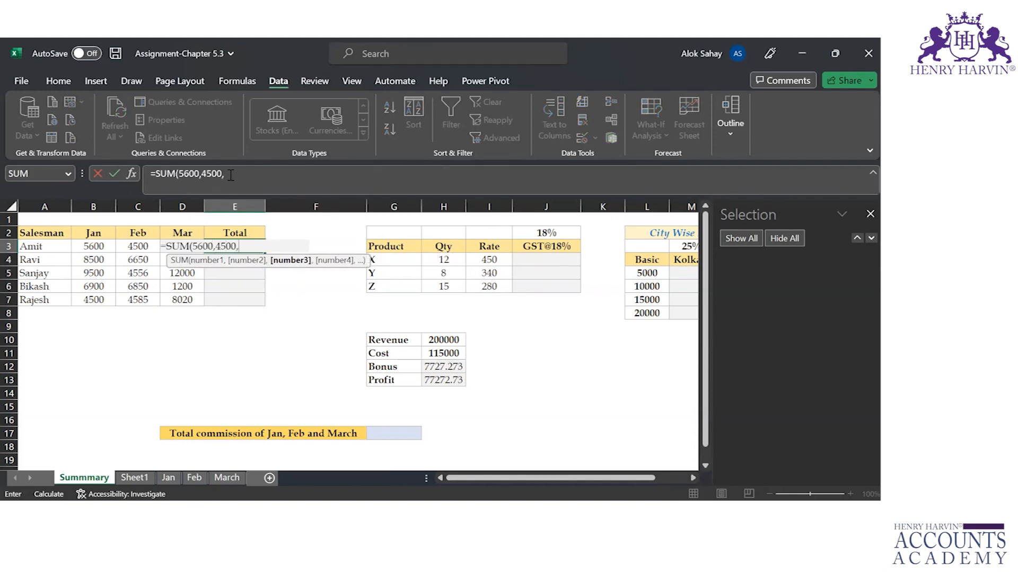
text(6540))
key(Return)
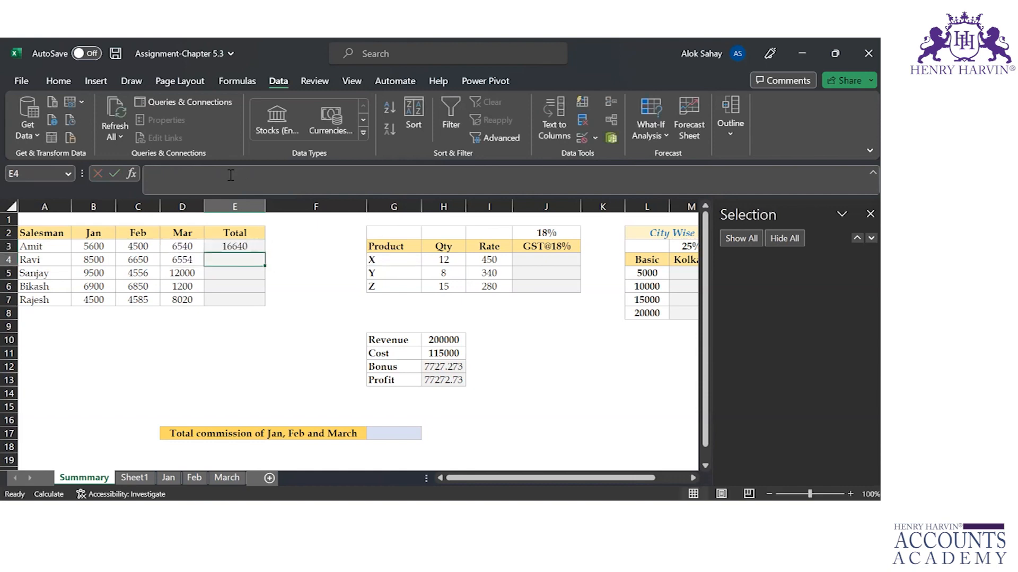
key(Up)
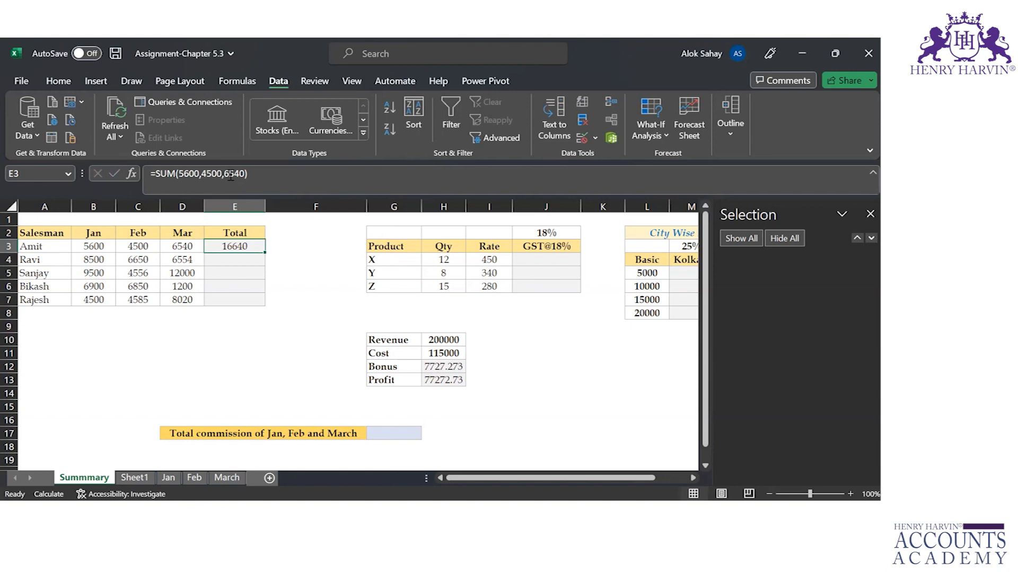
Fill the SUM formula from E3 down to E7 and check the copied formula in E5.
click(232, 260)
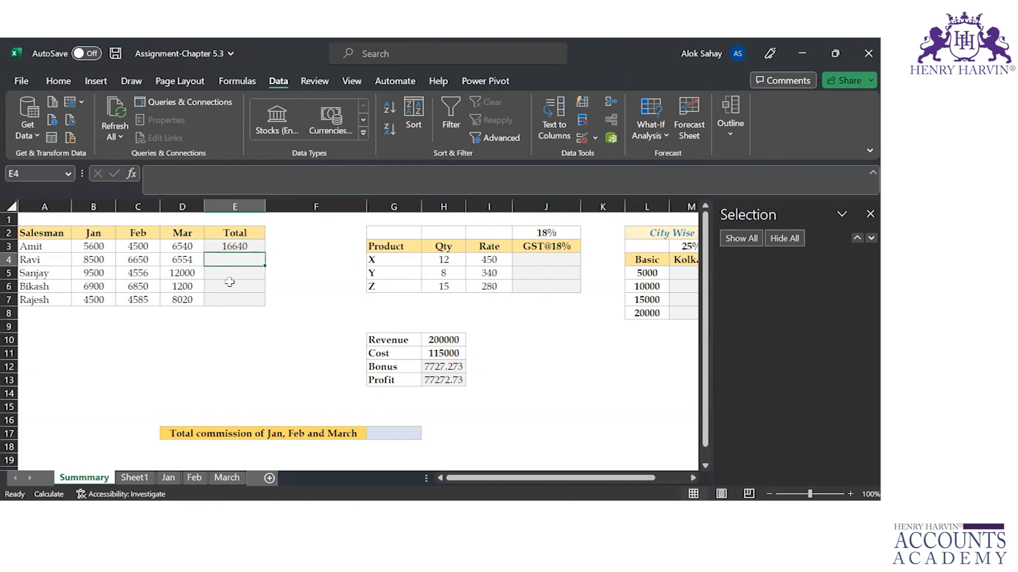
click(248, 247)
drag(264, 253, 261, 302)
click(234, 274)
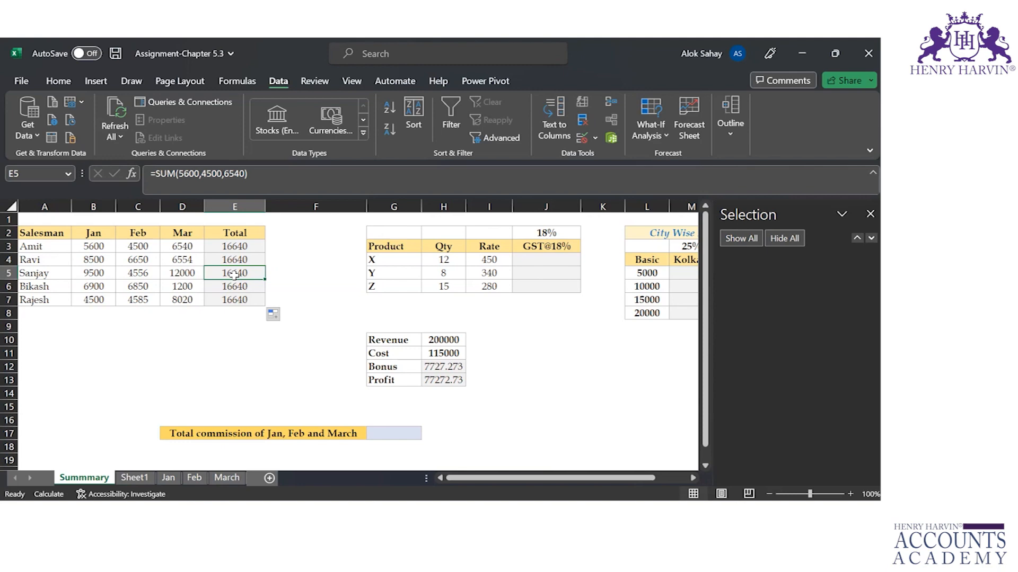
Replace the SUM formula in cell E3 with the typed-number addition =5600+4500+6540.
key(Up)
key(Up)
text(=)
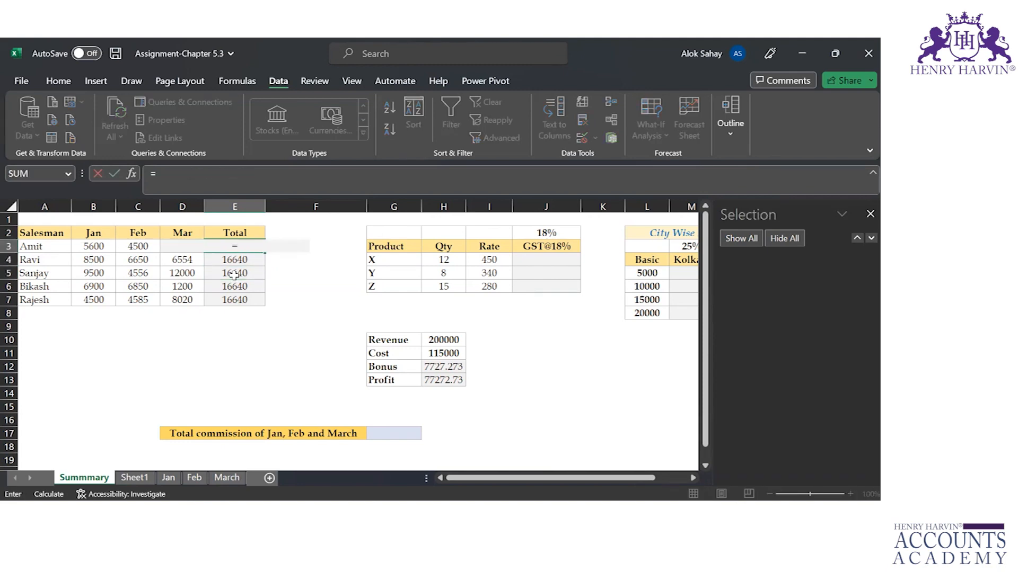
text(5600+4500_+)
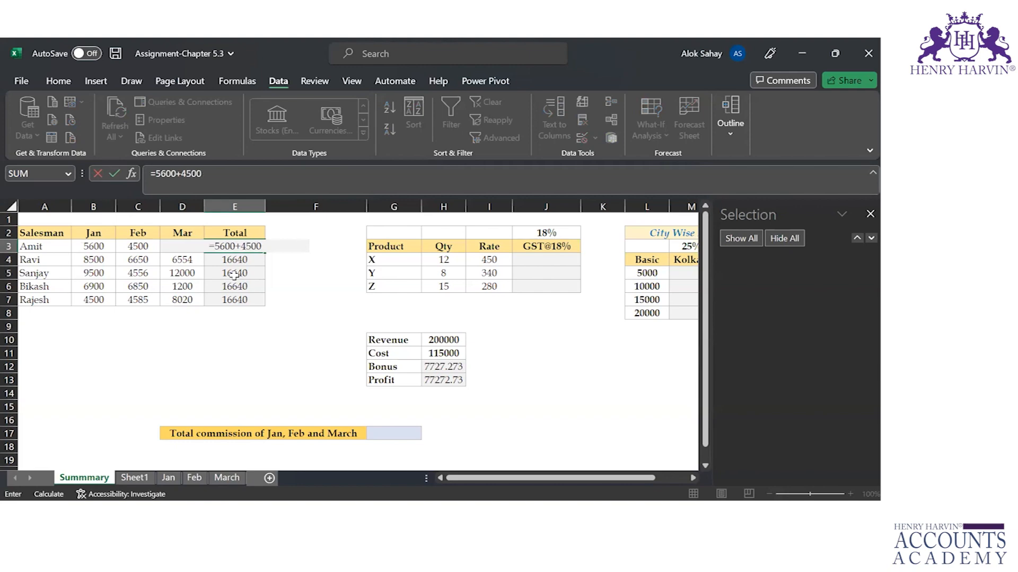
key(BackSpace)
key(BackSpace)
text(+6540)
key(Return)
Fill the typed-number addition from E3 down to E7 and compare its first number with the January value in B3.
key(Up)
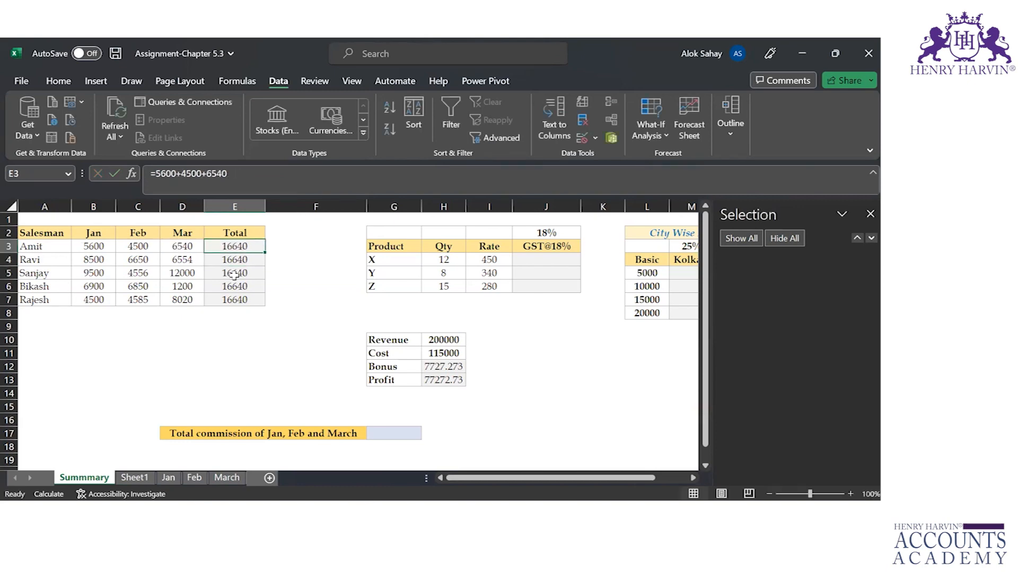
drag(264, 252, 268, 310)
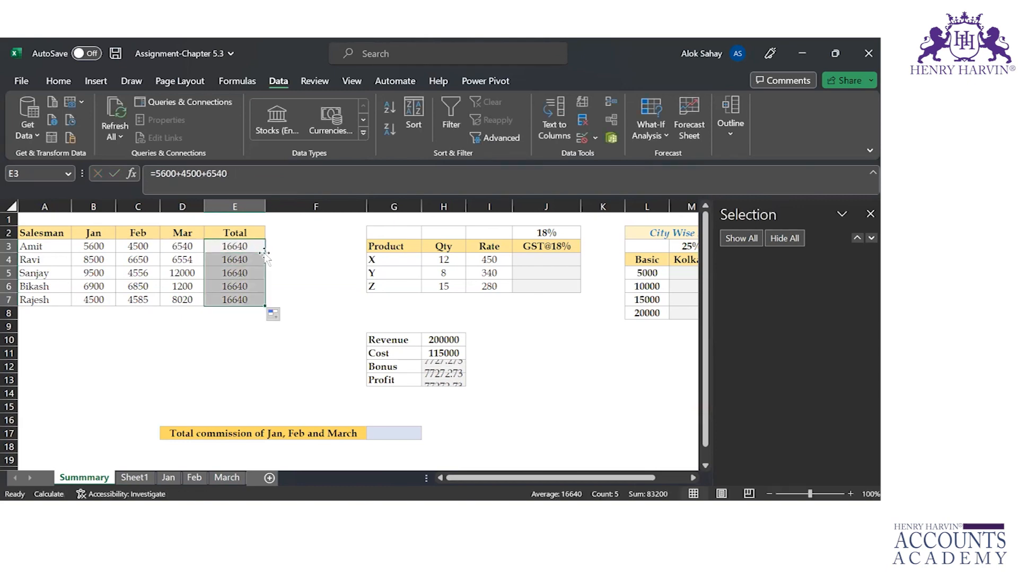
click(234, 248)
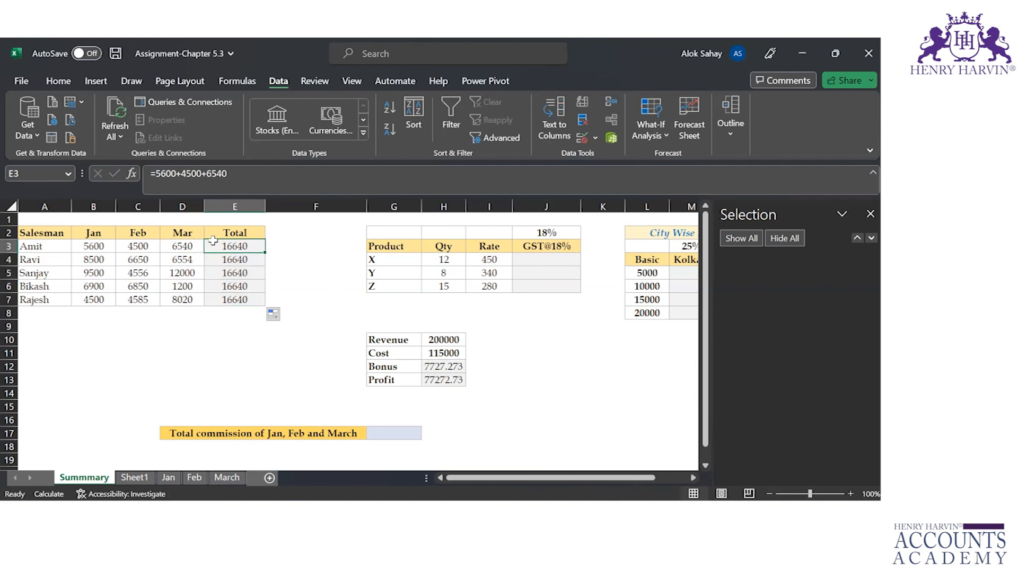
drag(156, 175, 179, 178)
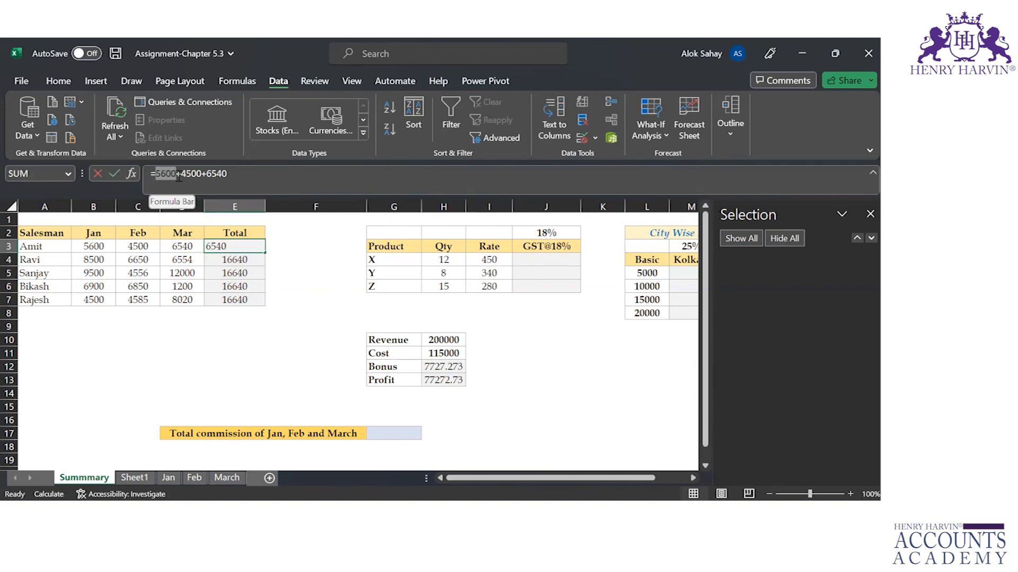
key(Escape)
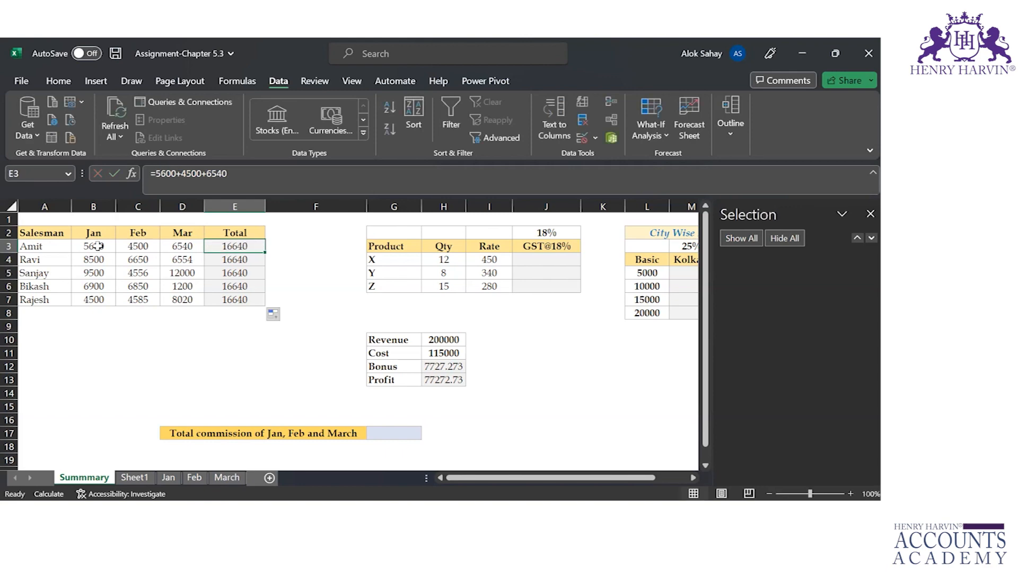
click(98, 246)
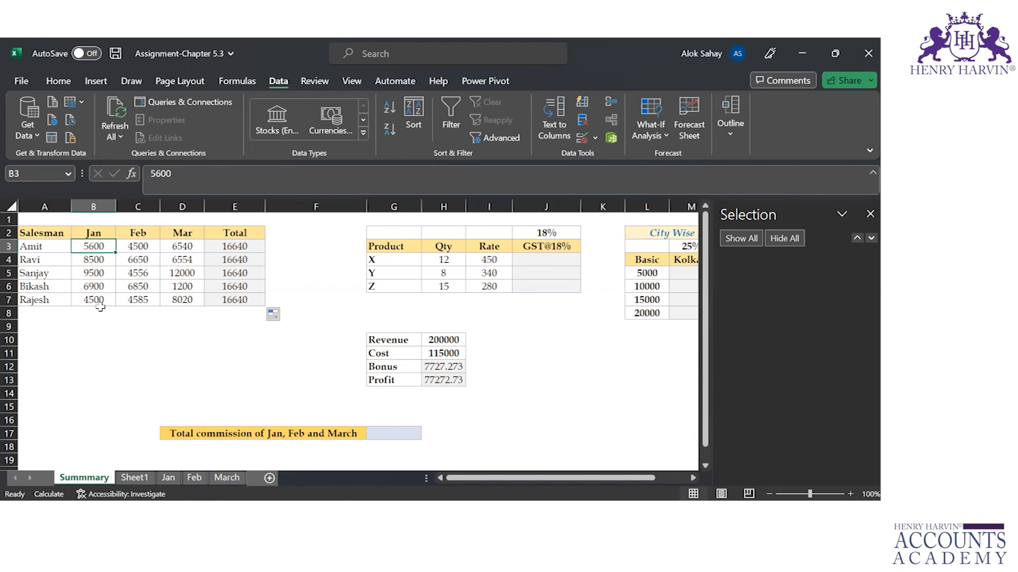
Enter the cell-reference formula =B3+C3+D3 in cell E3 as the first salesman's total.
click(225, 248)
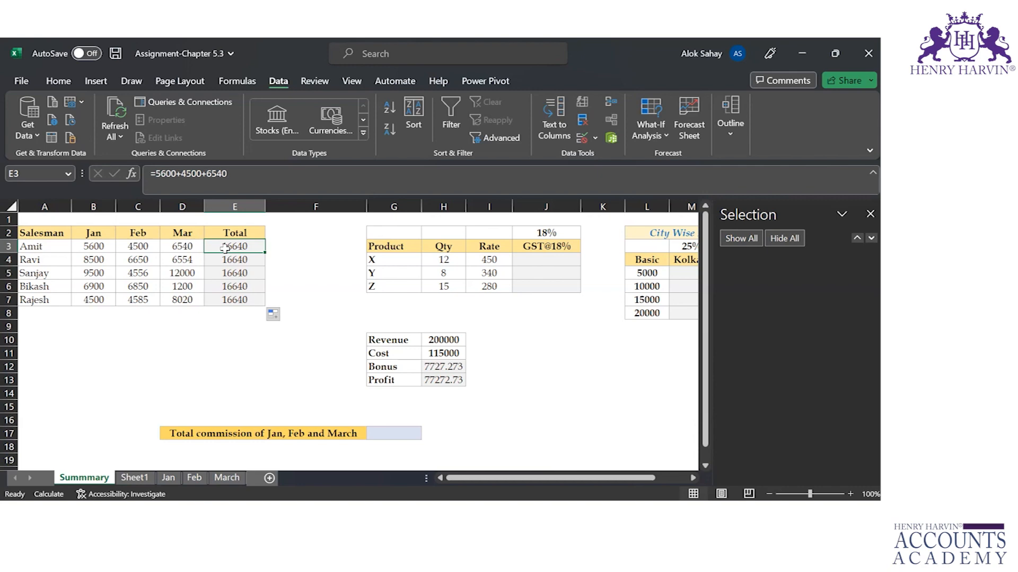
text(=)
click(101, 245)
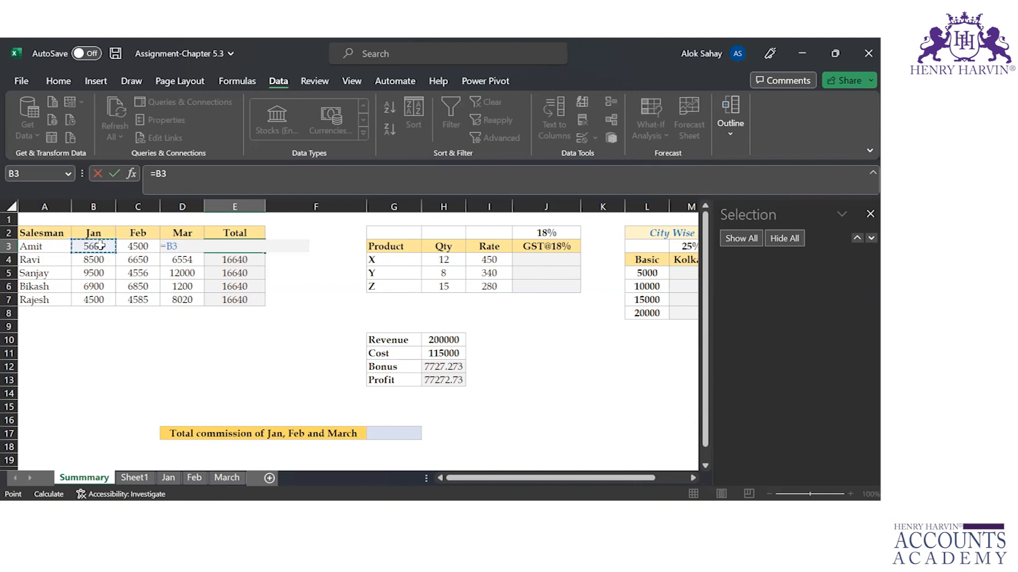
text(+)
click(137, 245)
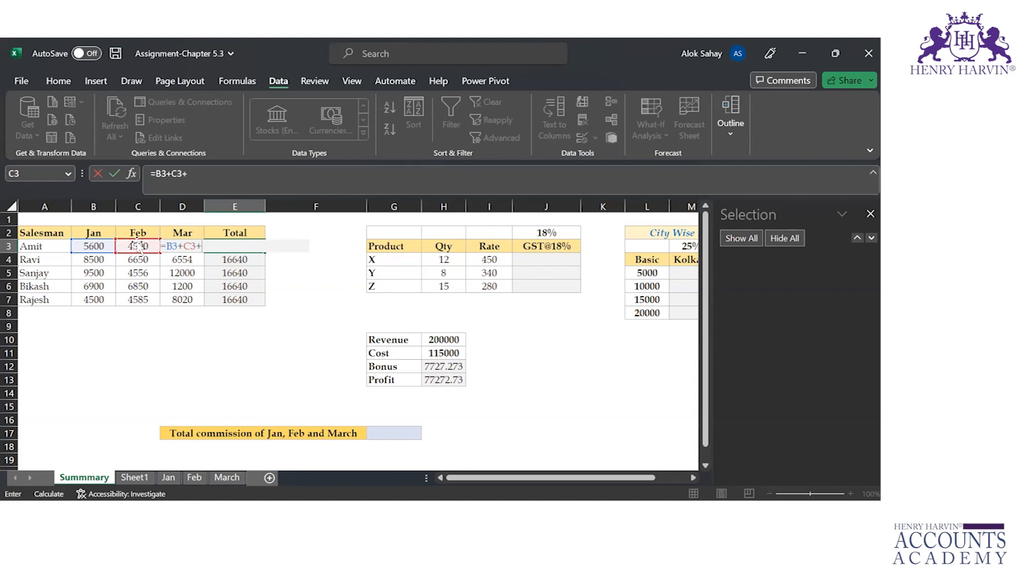
text(+)
click(187, 228)
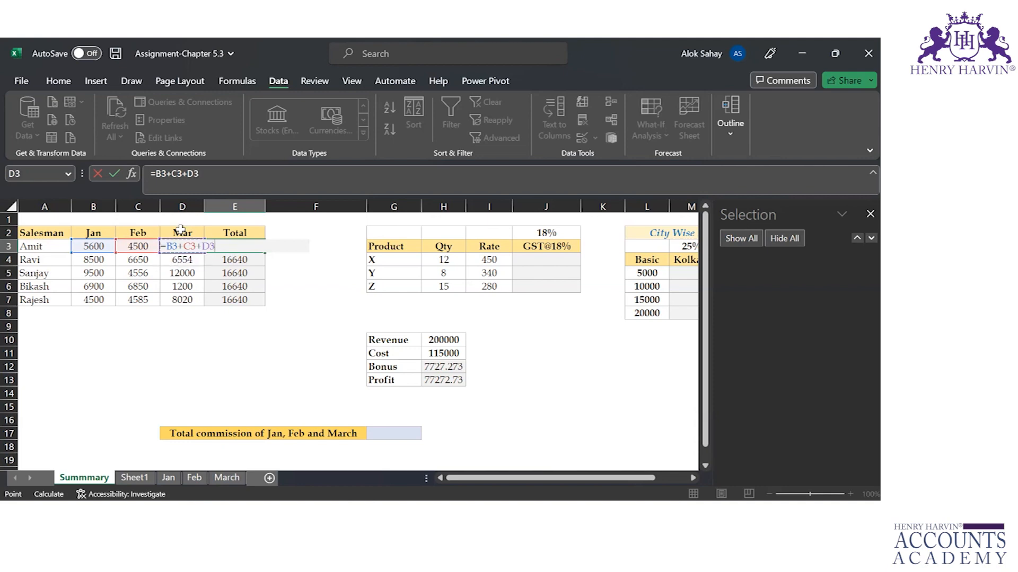
key(ctrl+Return)
key(Return)
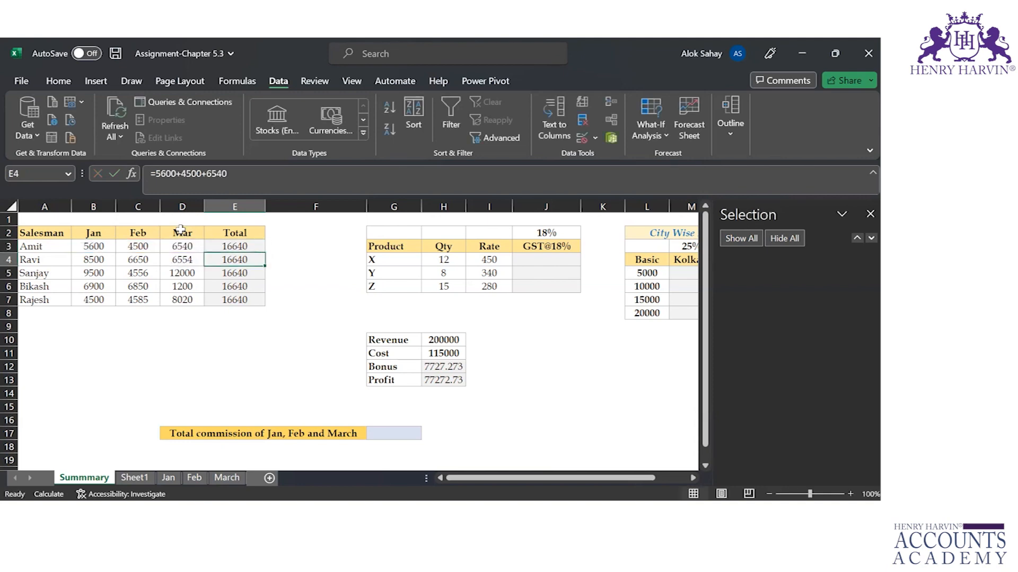
Fill the cell-reference formula from E3 down to E7 and compare the formulas in E3 and E4.
key(Up)
drag(264, 252, 260, 304)
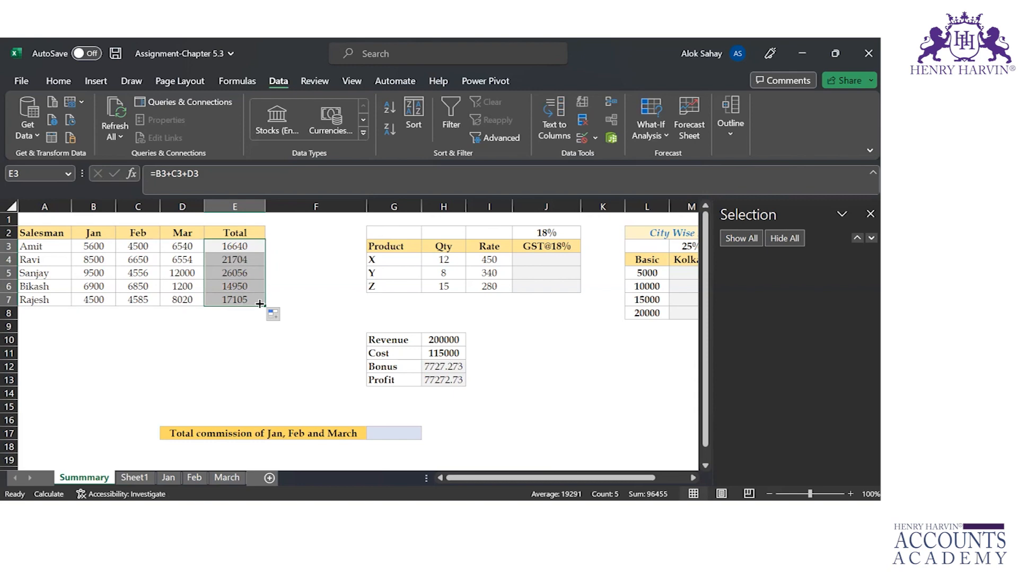
click(88, 246)
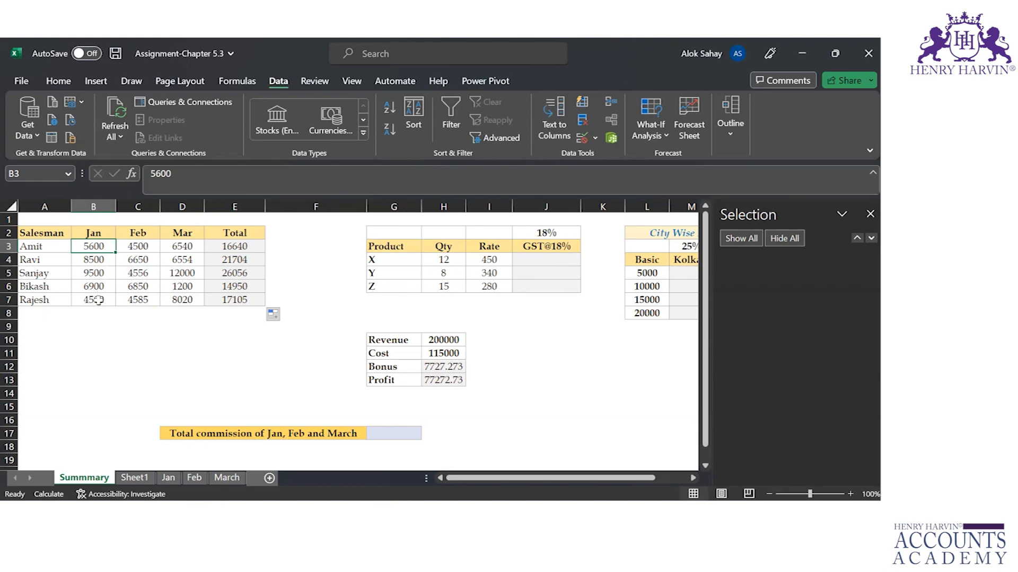
click(255, 261)
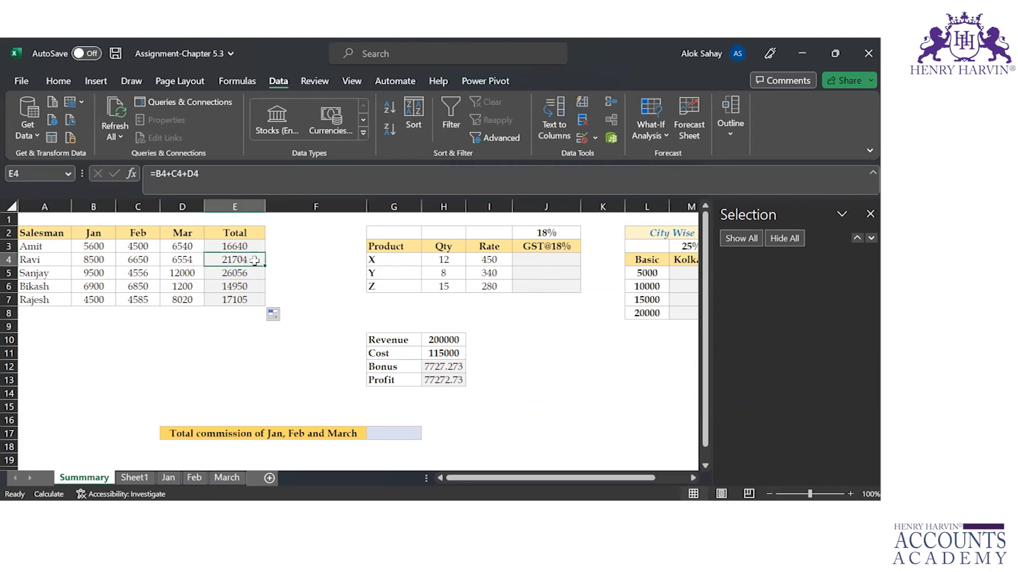
click(250, 247)
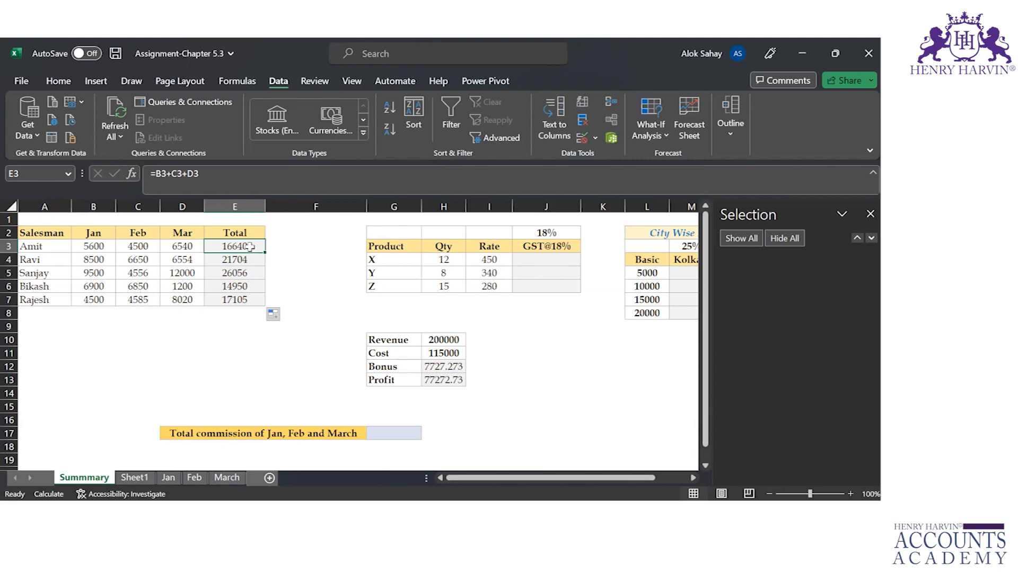
drag(264, 251, 264, 304)
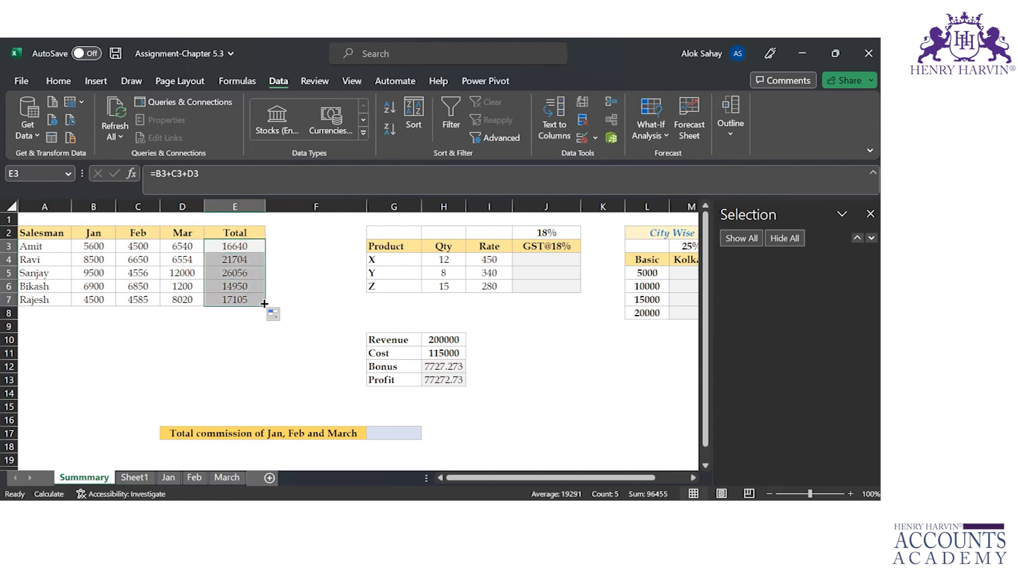
Inspect the first salesman's row: the Total formula in E3, the name in A3 and the January value in B3.
click(232, 246)
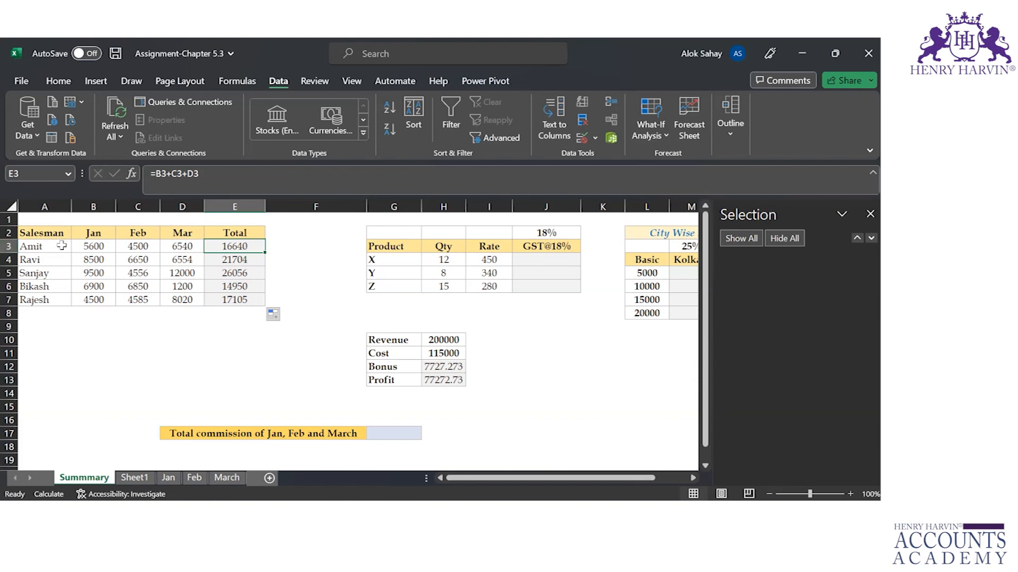
click(62, 245)
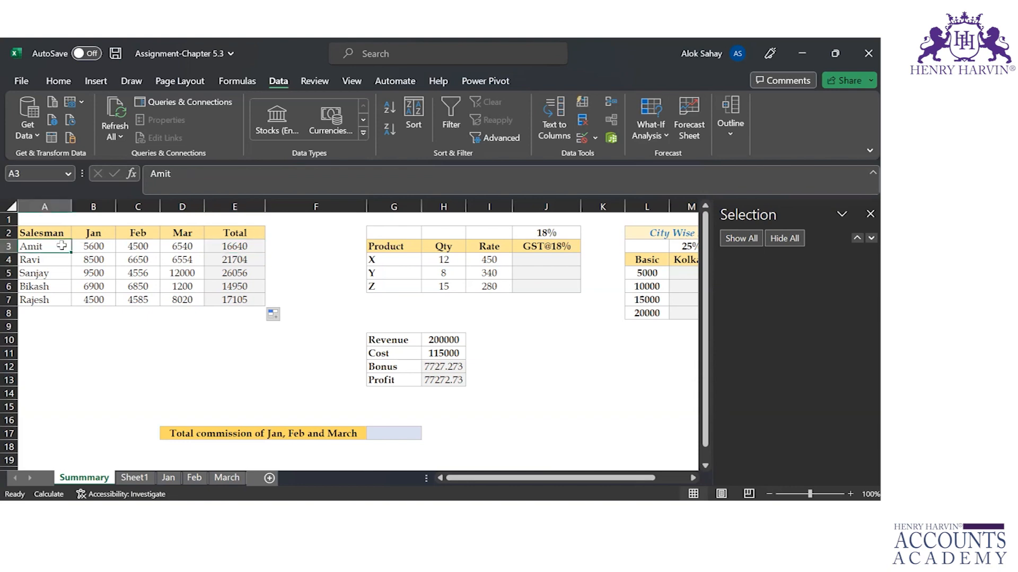
click(108, 244)
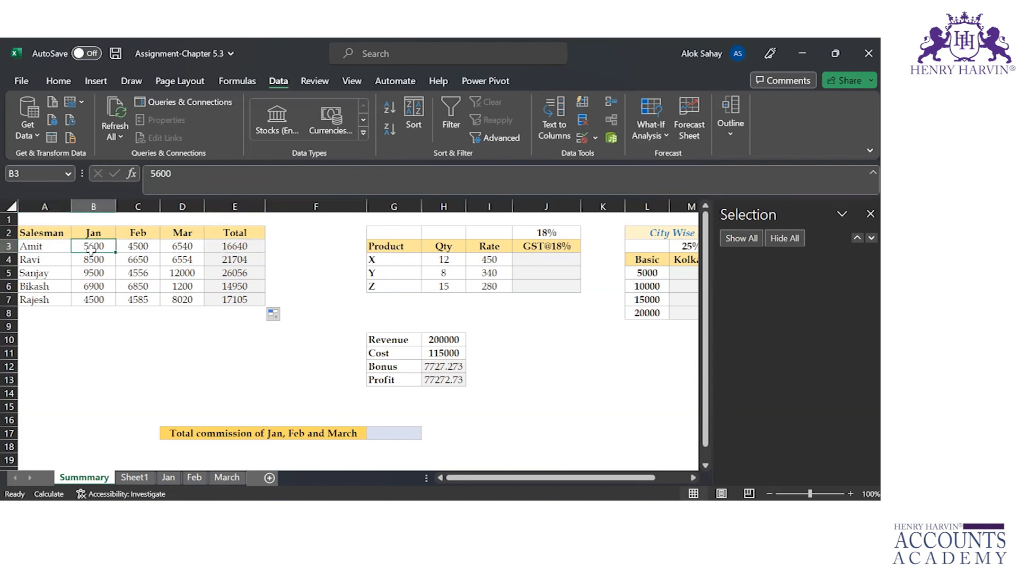
Compare the first salesman's name in A3 and January value in B3 with the Total formula in E3.
click(55, 251)
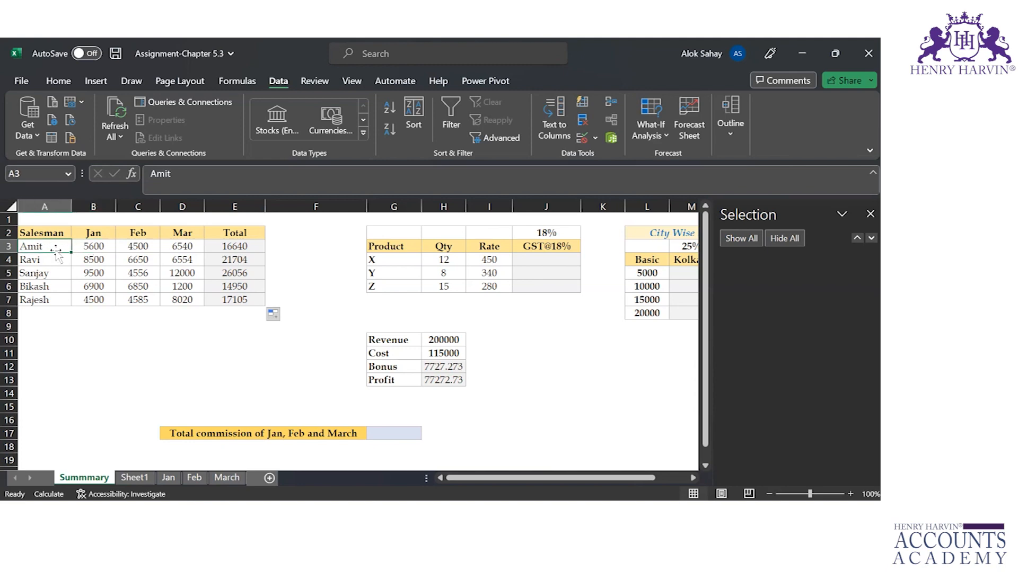
click(89, 250)
click(242, 245)
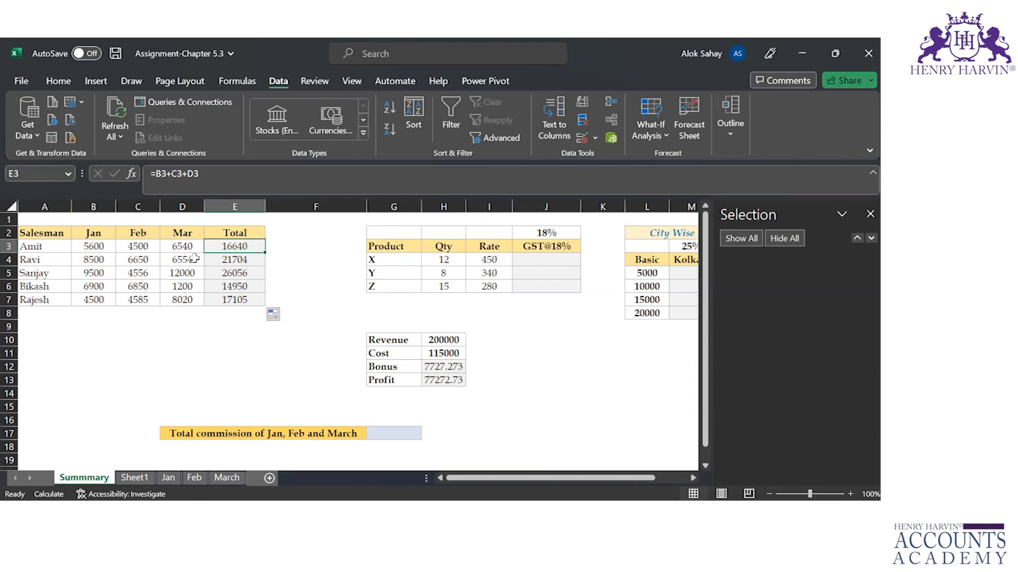
click(86, 248)
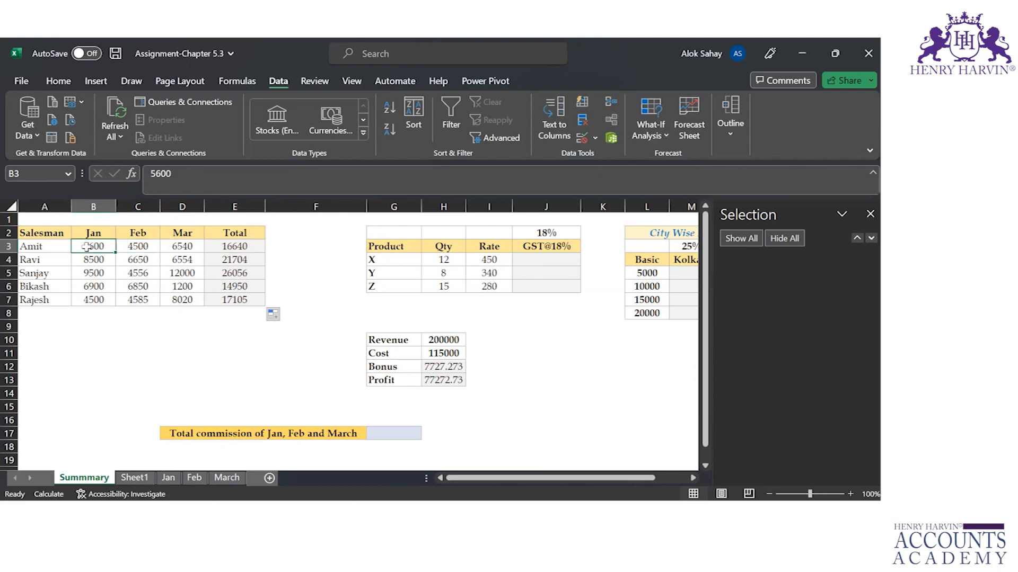
Fill the Total formula from E3 down to E4 and examine which cells the formula in E4 references.
click(240, 246)
drag(262, 251, 264, 266)
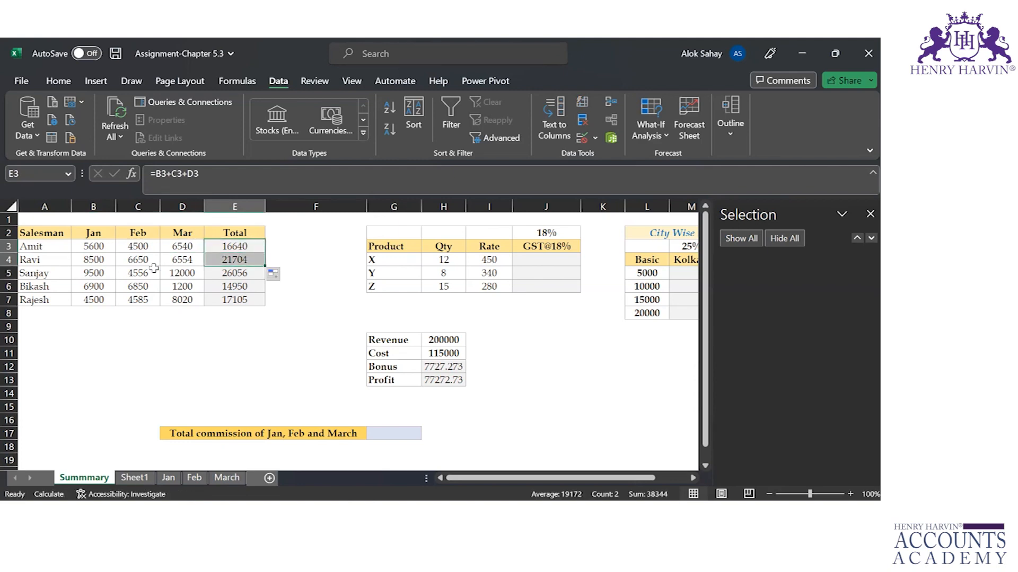
double_click(247, 258)
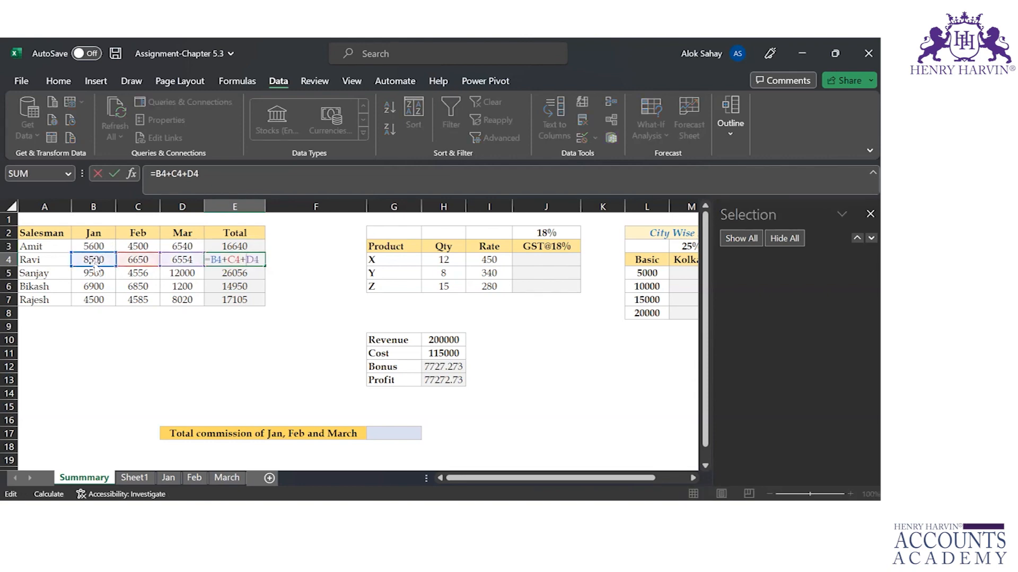
key(Return)
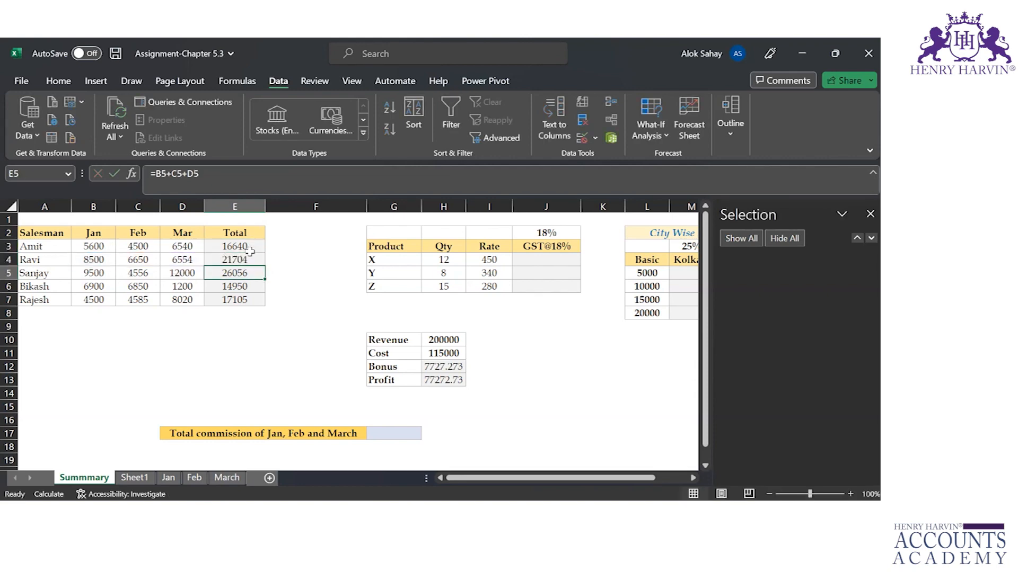
Fill the Total formula from E4 across to F4 and examine which cells the copied formula references.
drag(249, 257, 266, 269)
click(247, 260)
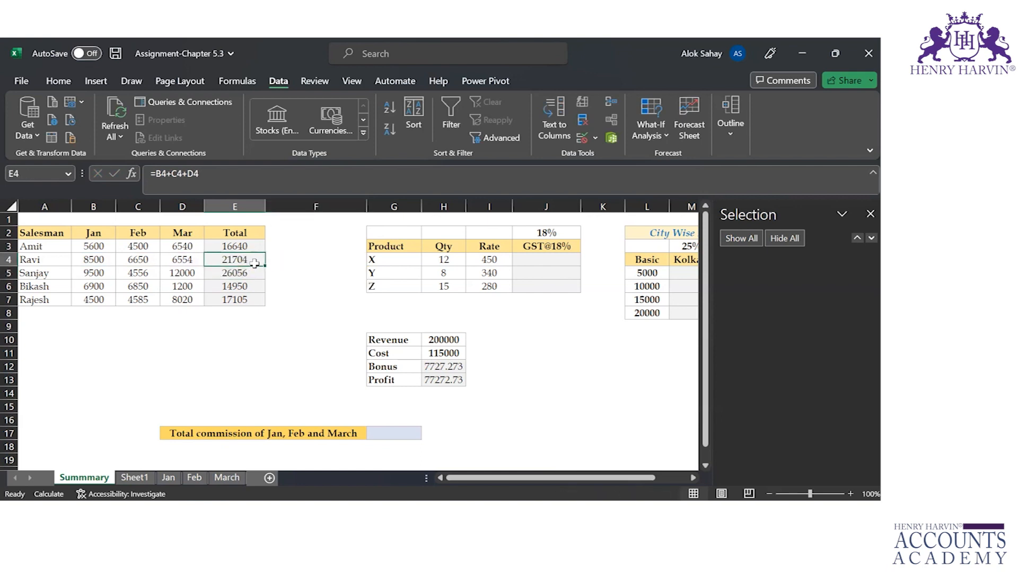
drag(265, 266, 360, 255)
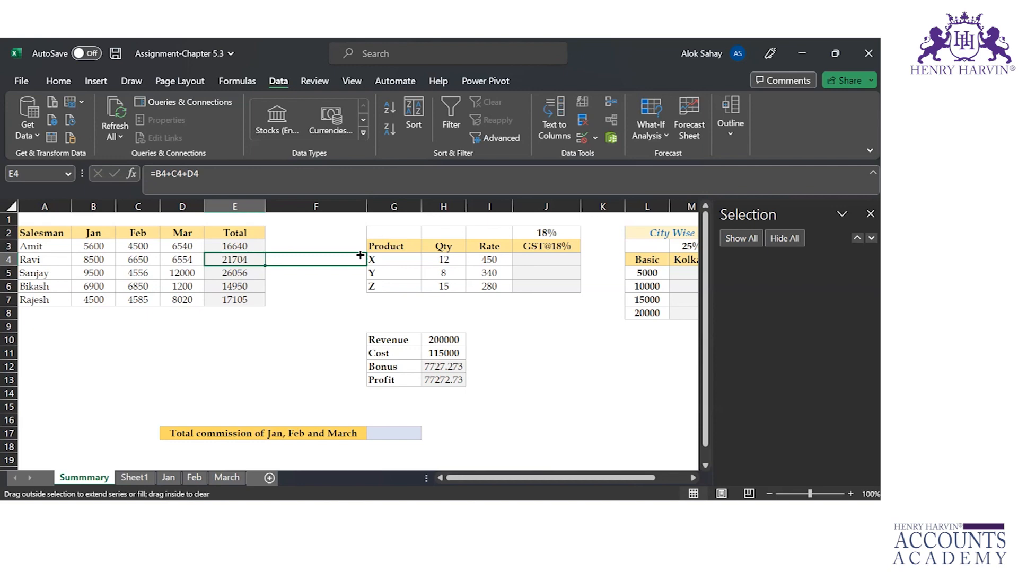
drag(360, 256, 358, 257)
double_click(312, 260)
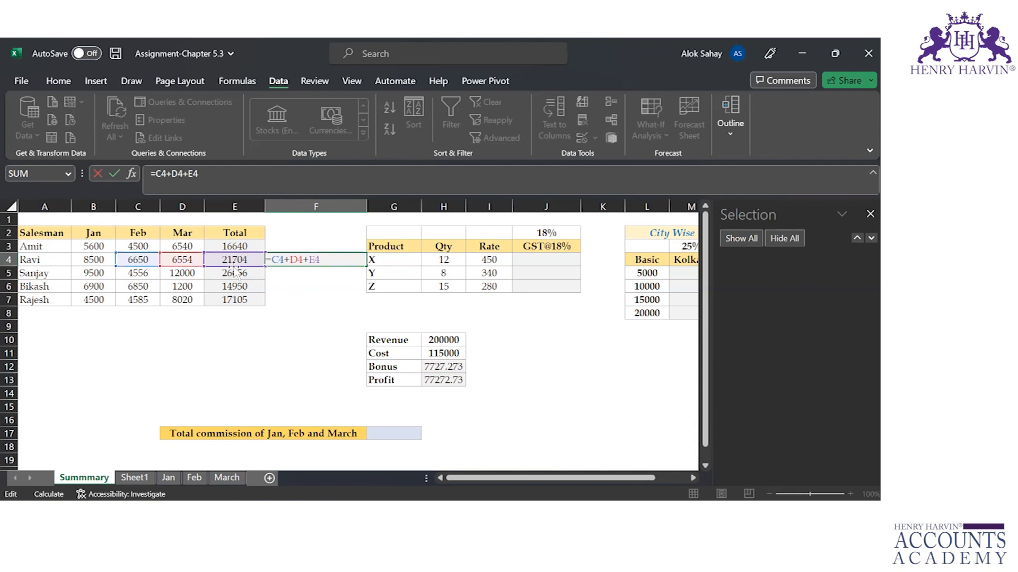
key(Return)
Clear the copied formula from F4 and return to the Total in E4.
key(Up)
key(Delete)
key(Left)
key(Right)
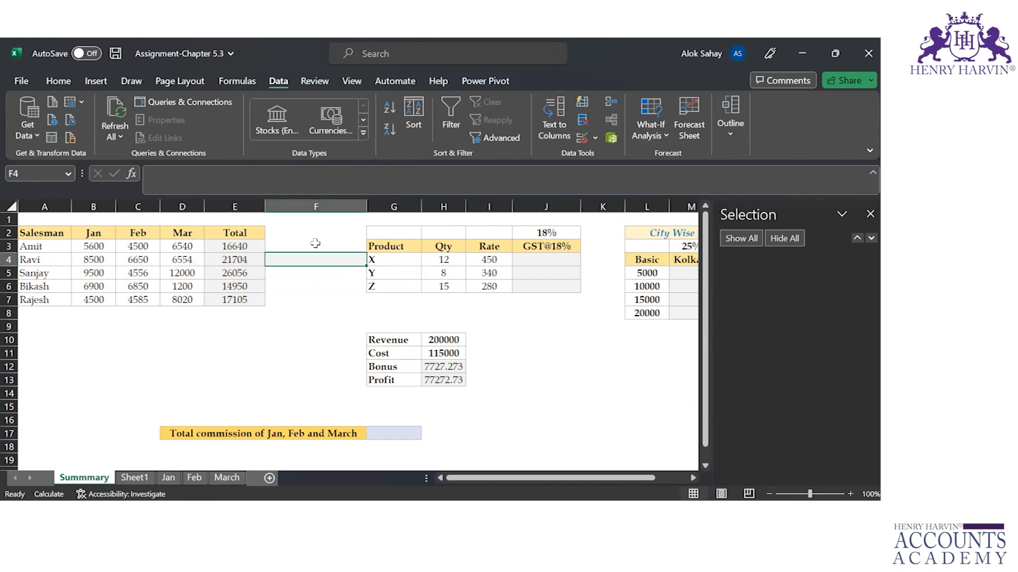
key(Left)
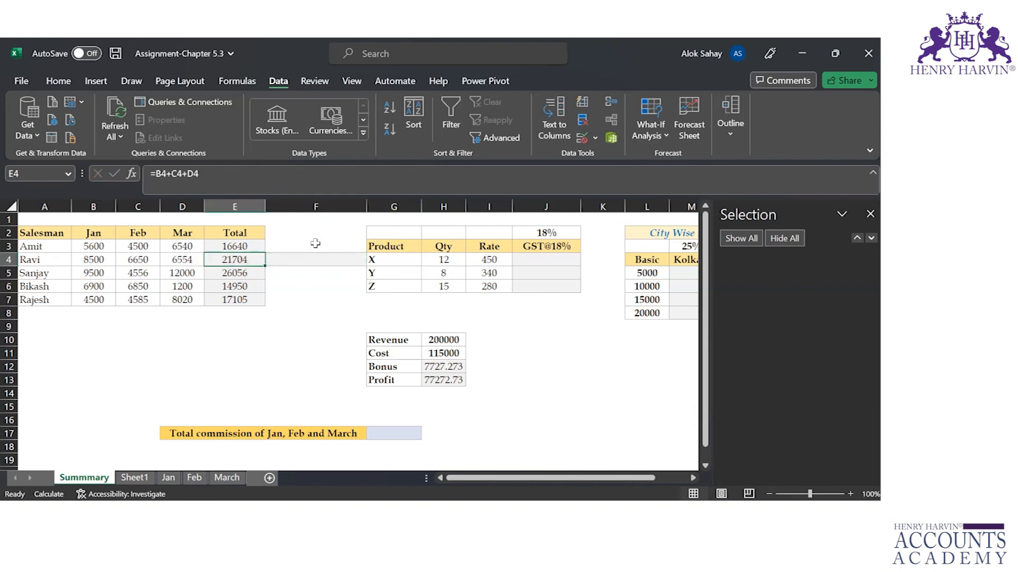
Review the Jan, Feb and Mar headings and the first salesman's row against the Total formula in E3.
click(84, 235)
click(137, 235)
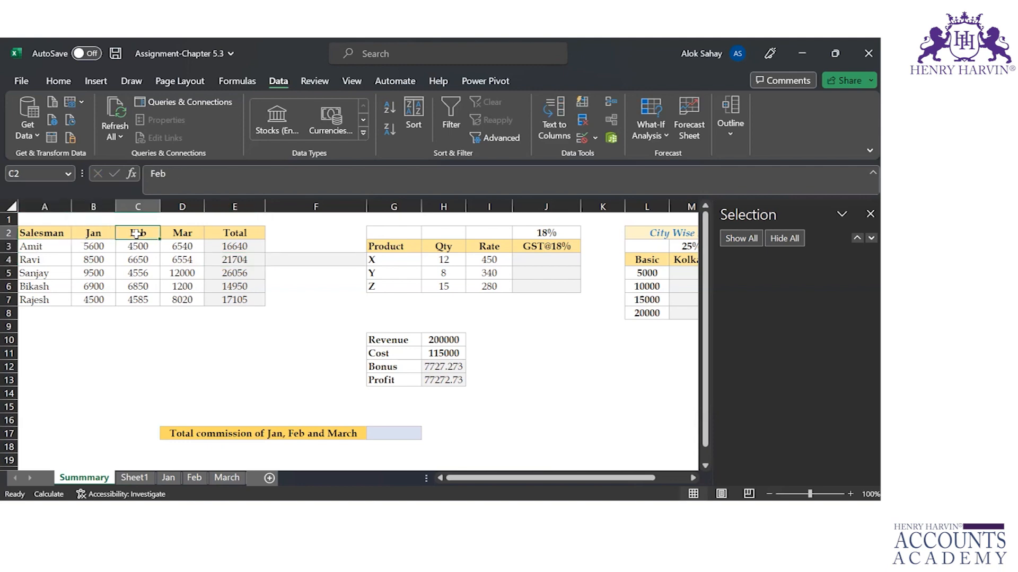
click(171, 235)
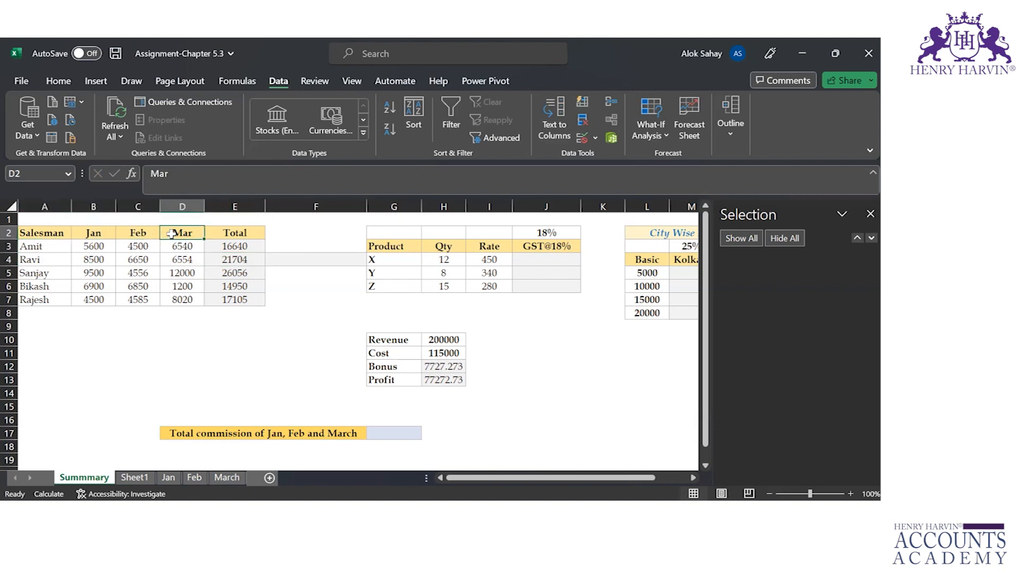
click(234, 249)
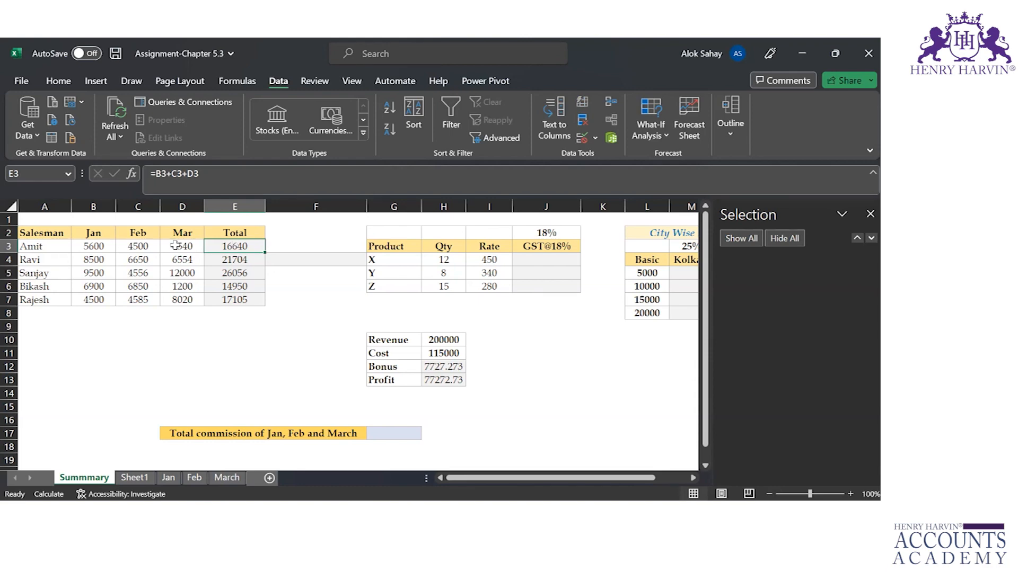
click(93, 246)
drag(141, 245, 181, 246)
click(181, 246)
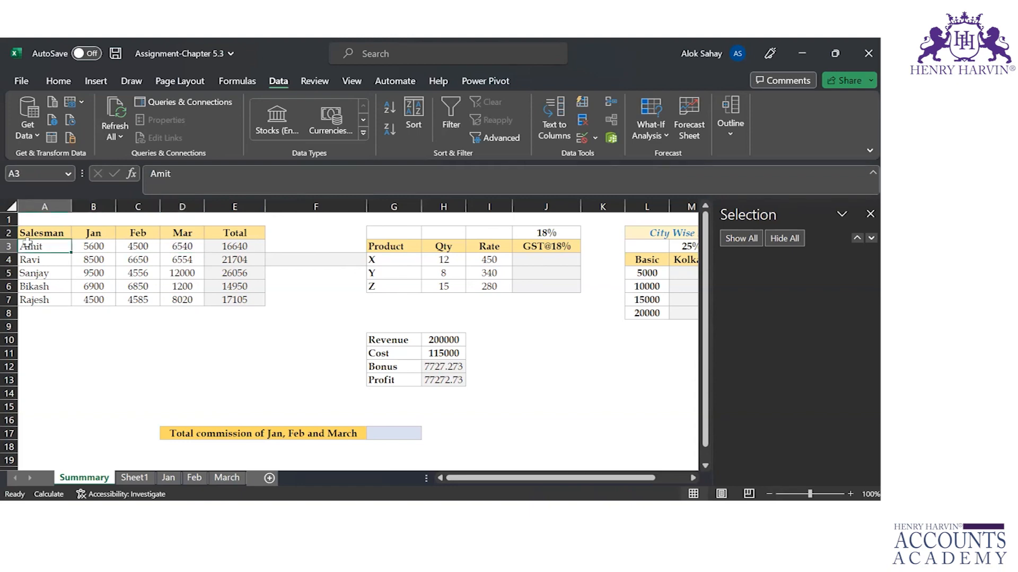
Fill the Total formula from E3 down to E7 and check the formula in E5.
click(259, 248)
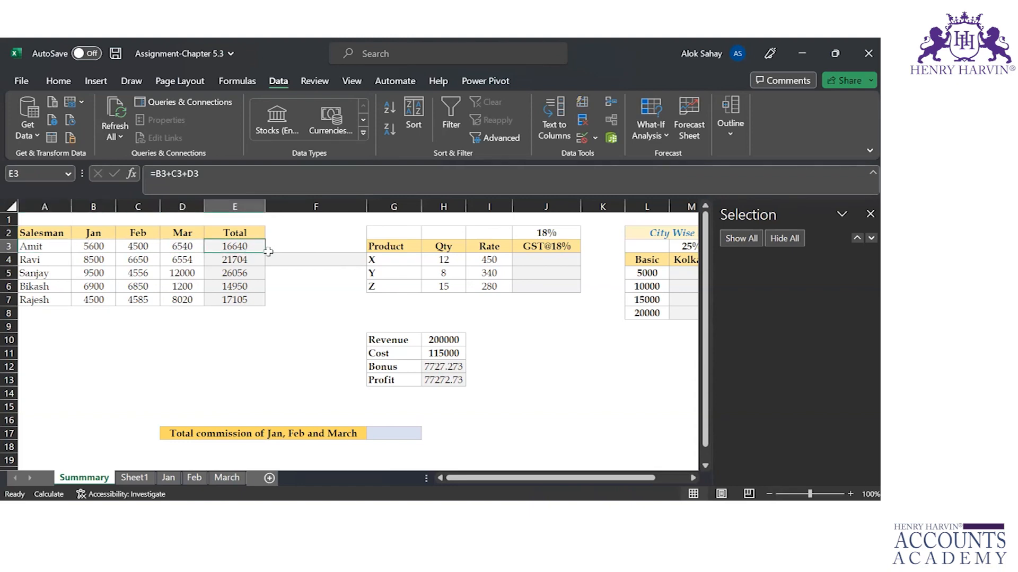
drag(264, 253, 254, 303)
click(218, 276)
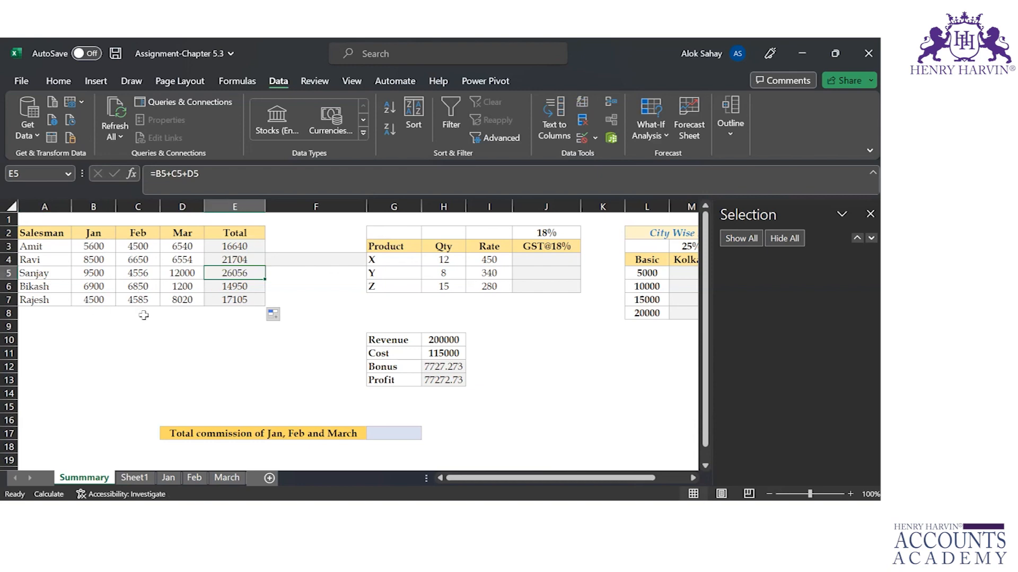
Fill the Total formula from E3 through E7 again and examine which cells the last salesman's Total in E7 references.
click(237, 248)
drag(264, 256, 254, 309)
click(225, 288)
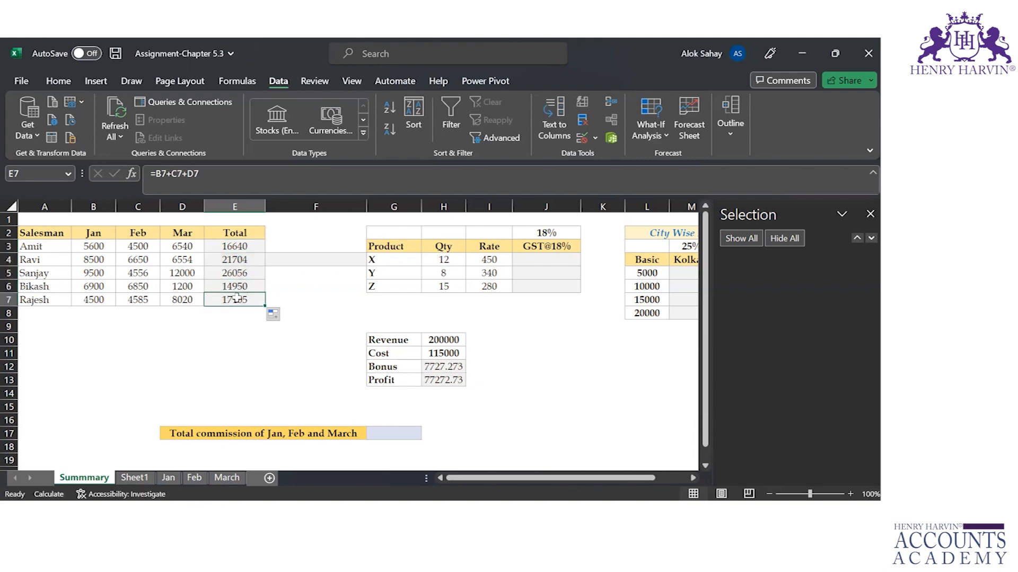
double_click(235, 299)
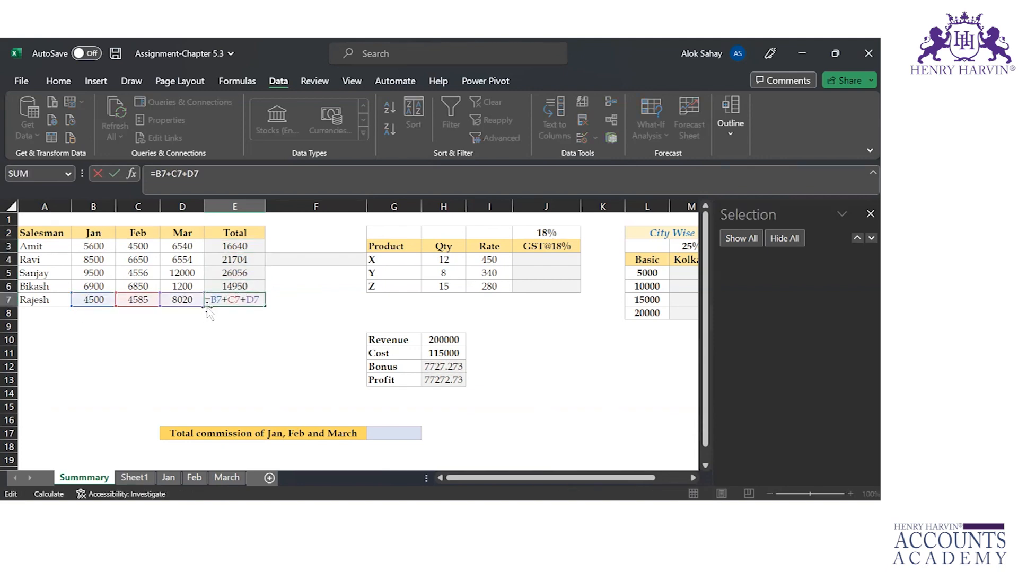
key(Escape)
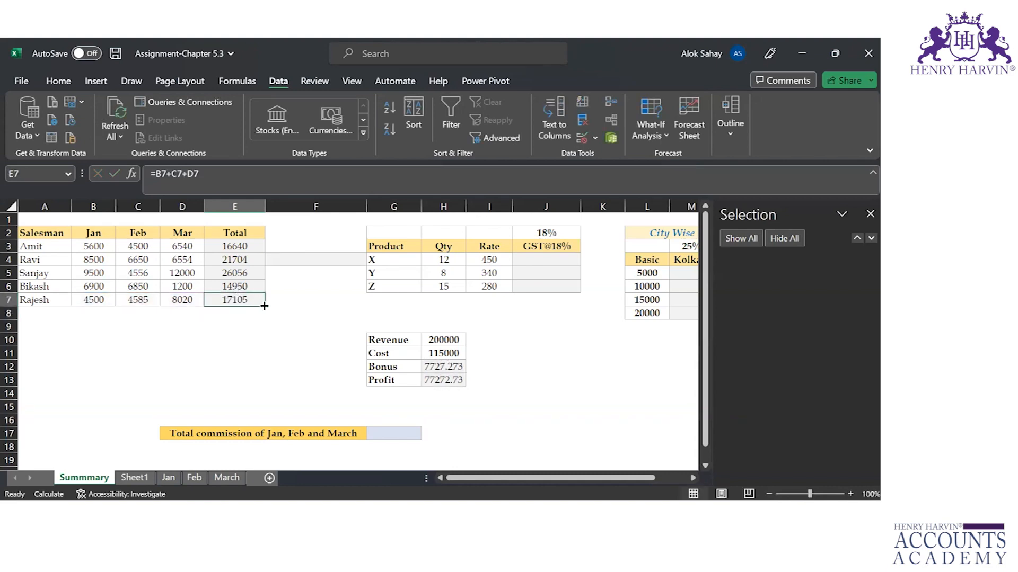
Fill the Total formula from E7 across to I7 and examine which cells the formula in F7 references.
drag(265, 306, 512, 306)
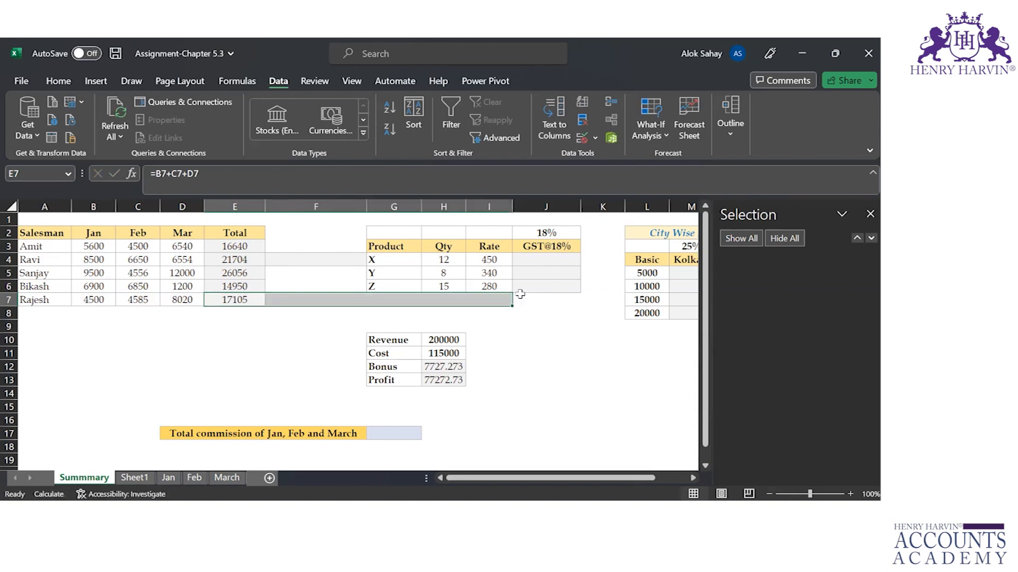
double_click(308, 300)
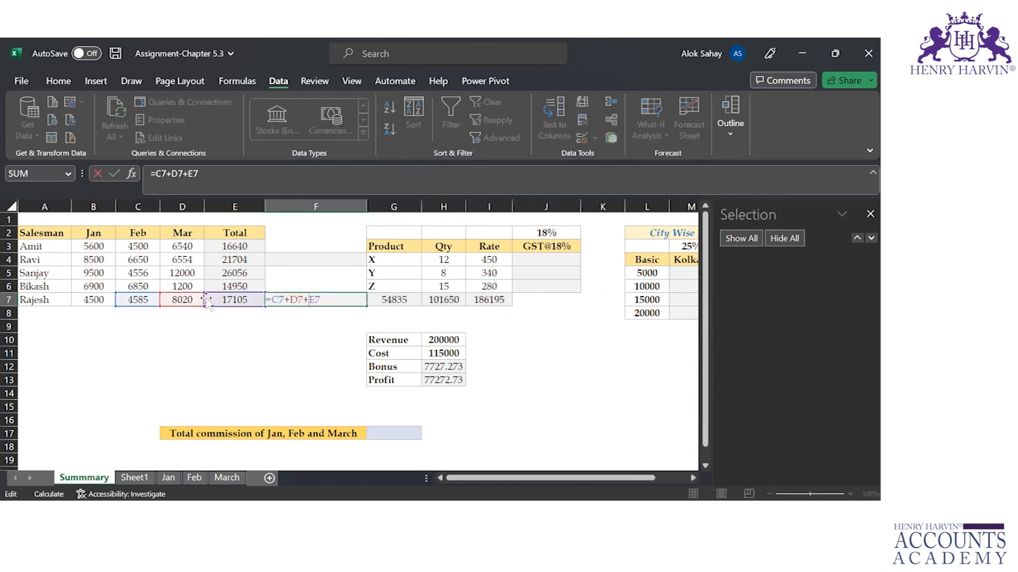
text(`)
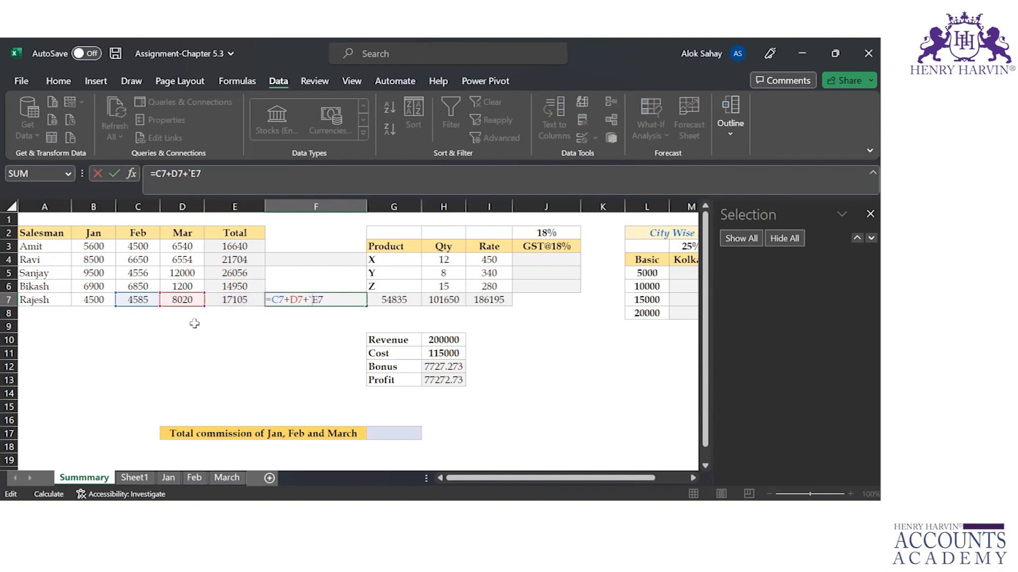
key(Return)
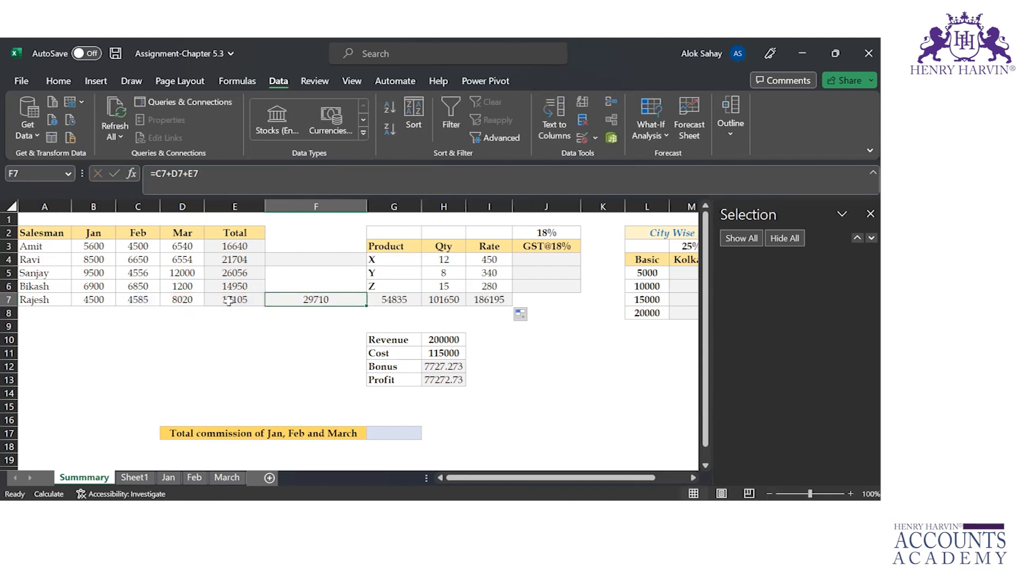
Compare the formula in E7 with the one in I7 and examine which cells I7 references.
click(229, 300)
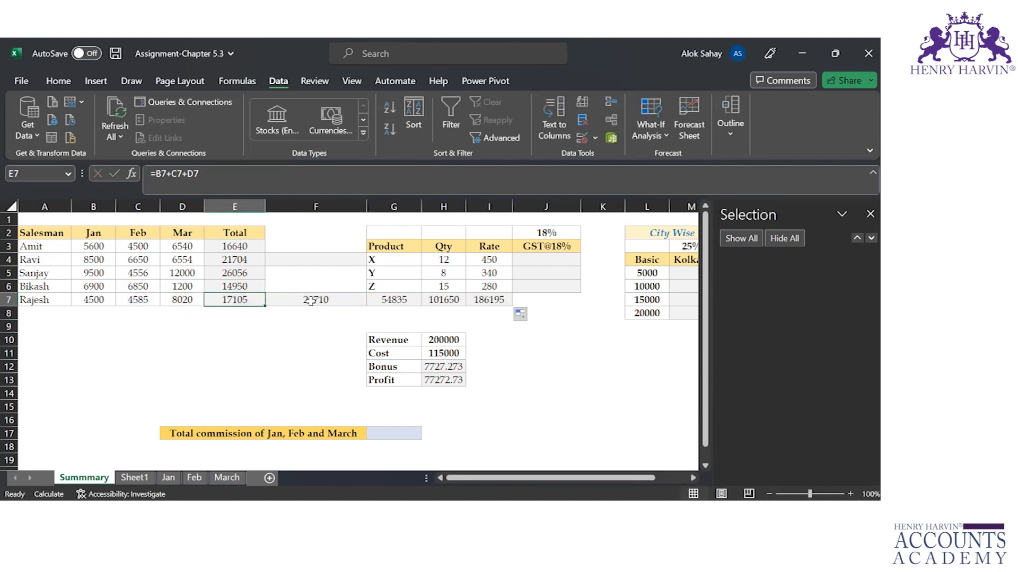
click(478, 301)
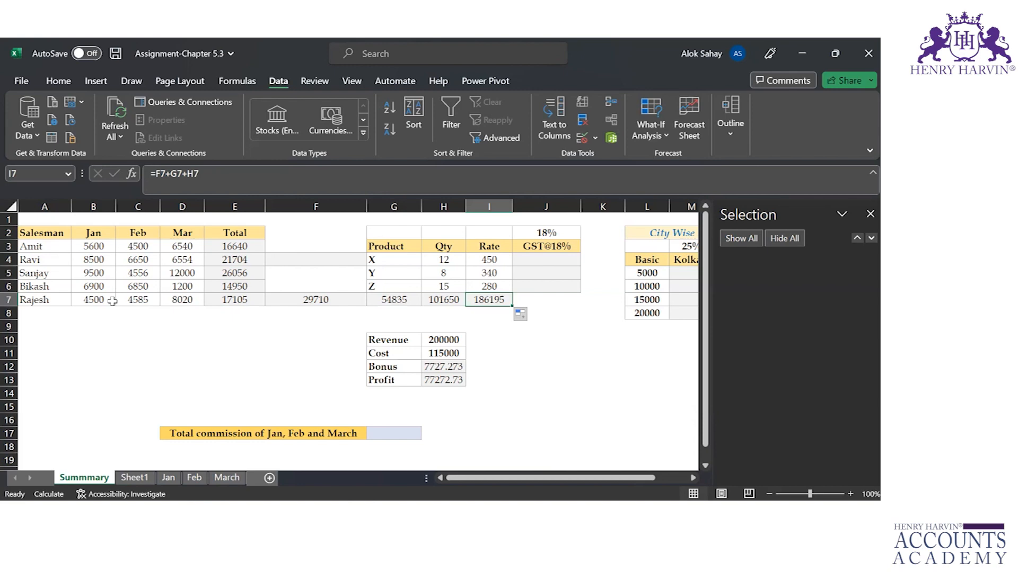
key(ctrl+z)
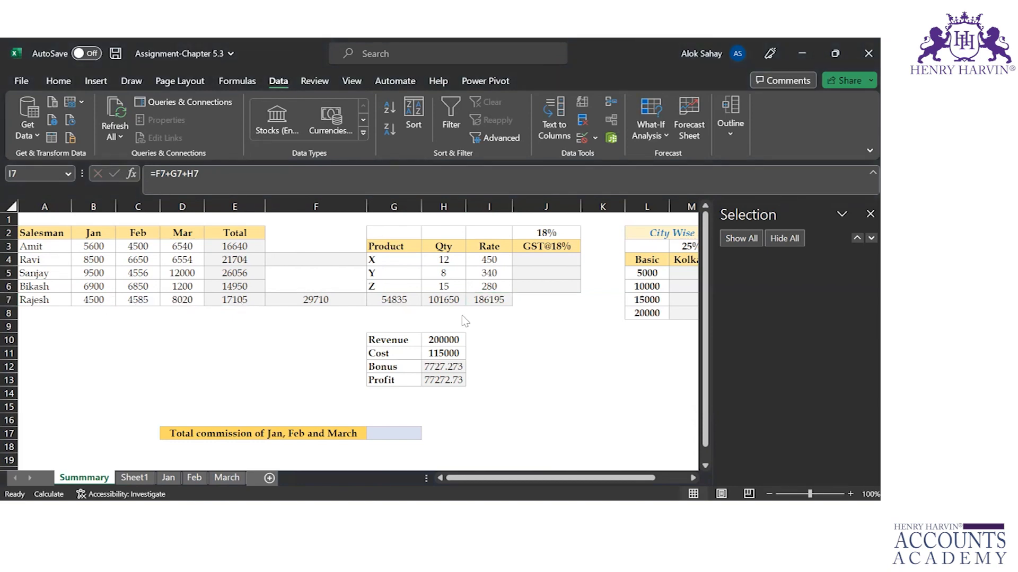
double_click(495, 305)
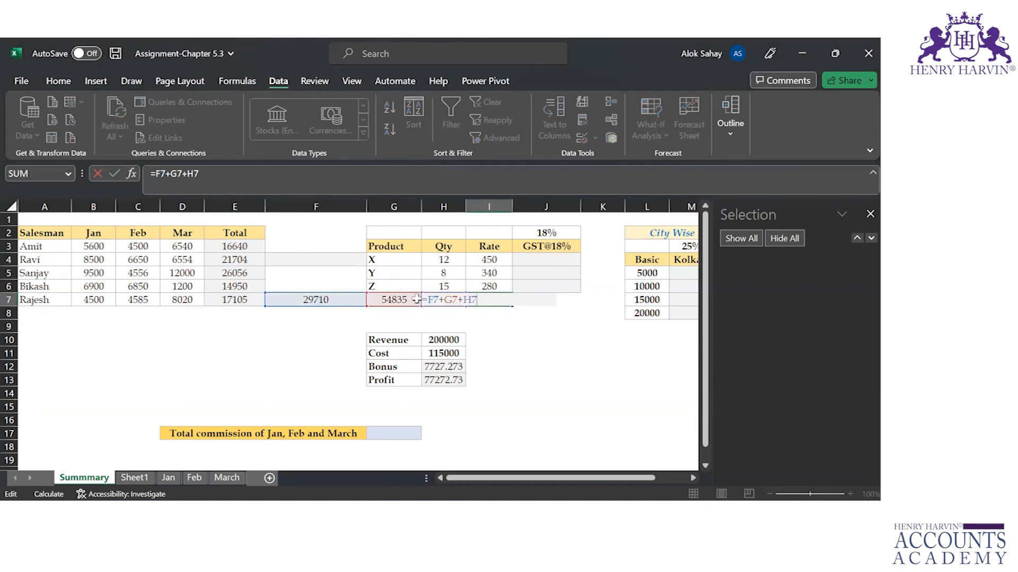
key(ctrl+Return)
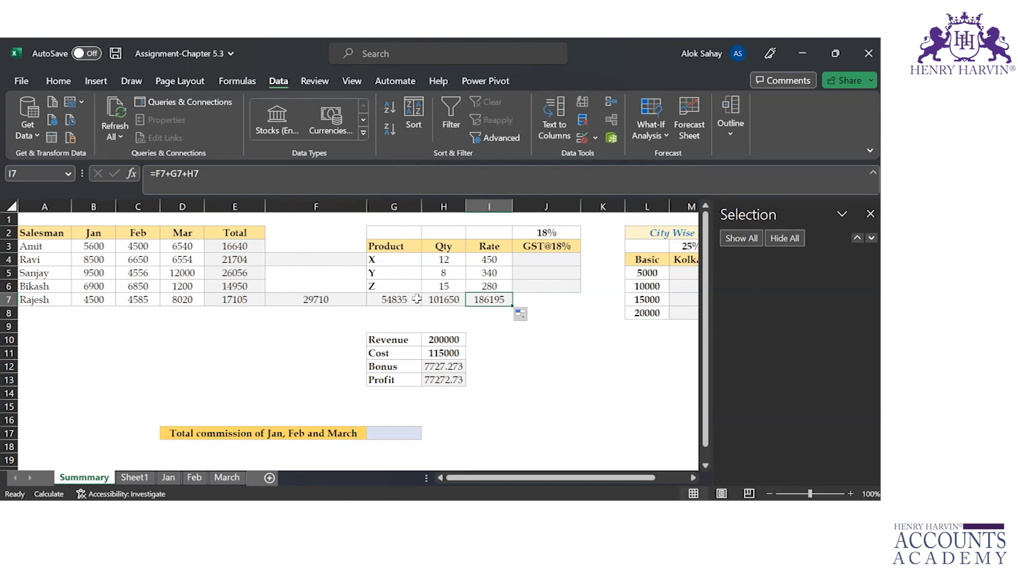
Clear the copied formulas from F7:I7.
key(shift+Left)
key(shift+Left)
key(shift+Left)
key(Delete)
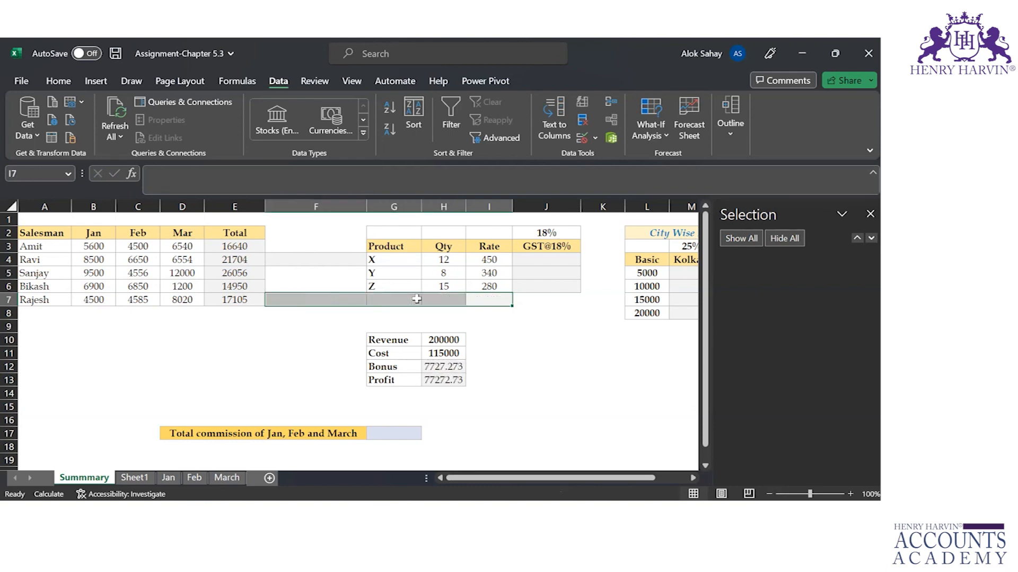
Return to the first salesman's Total in E3 and examine which cells its formula references.
key(Left)
key(Left)
key(Left)
key(Left)
key(Up)
key(Up)
key(Up)
key(Up)
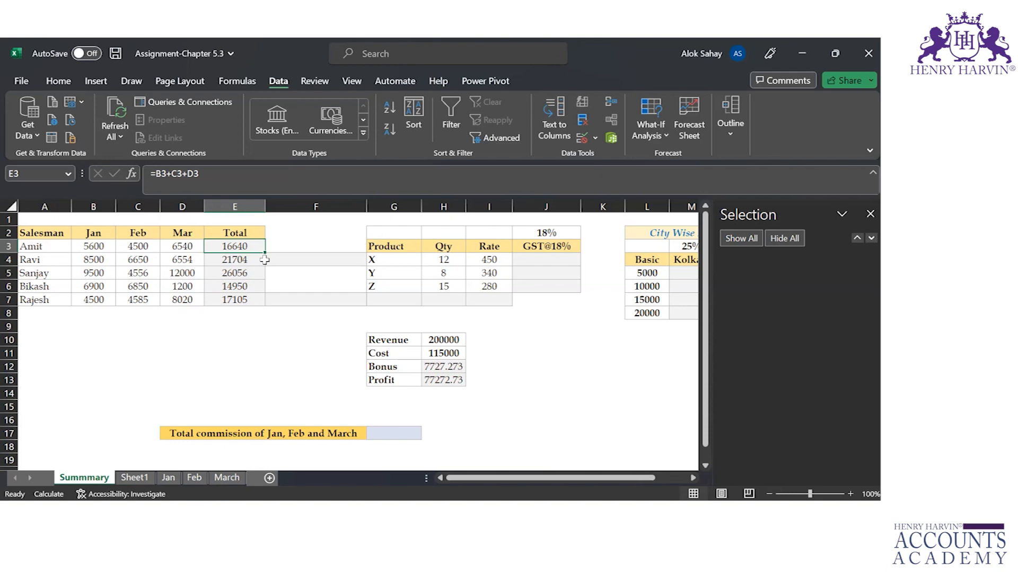
double_click(236, 247)
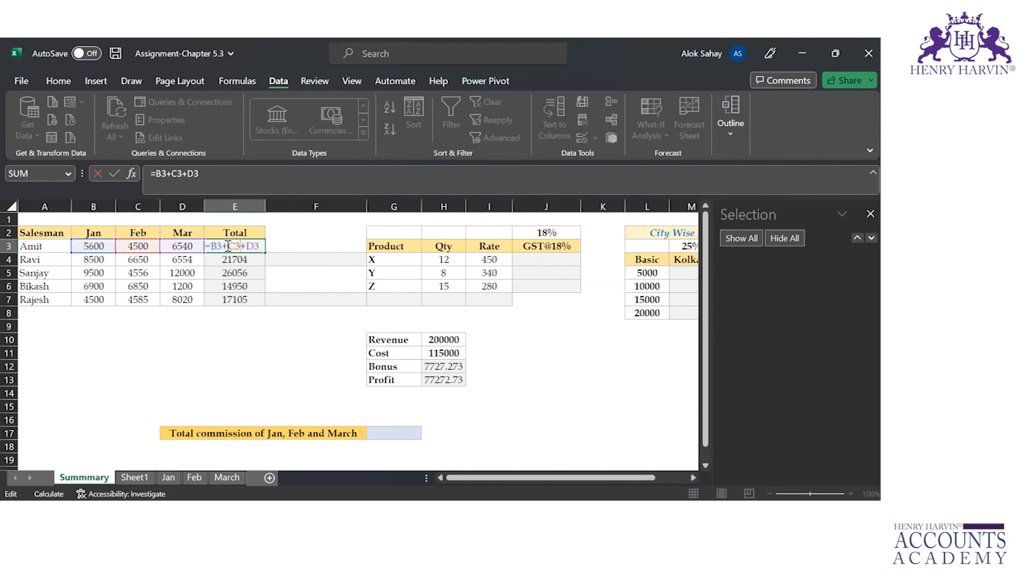
key(ctrl+Return)
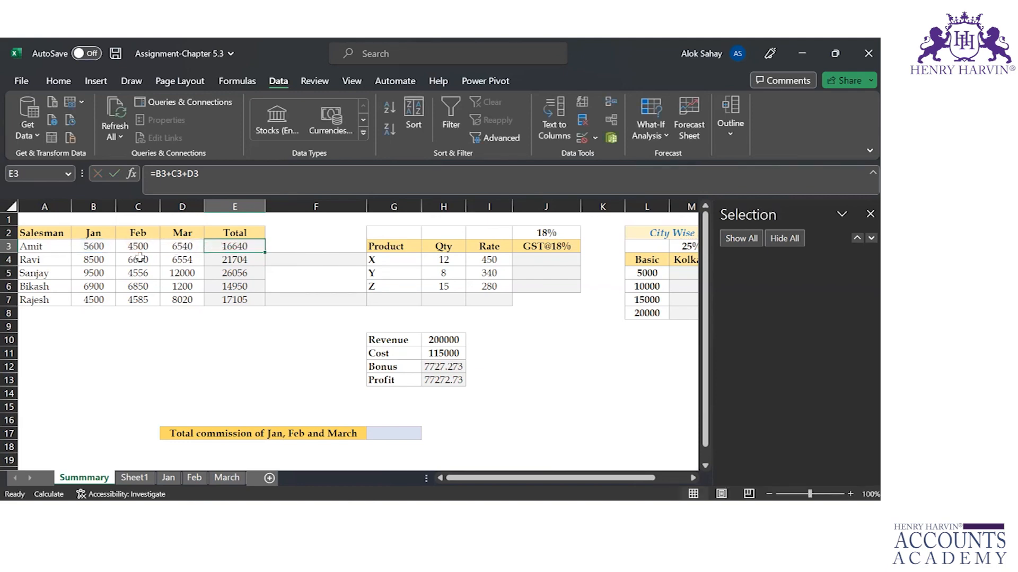
Copy the Total formula from E3 and paste it into E10.
key(ctrl+c)
click(235, 341)
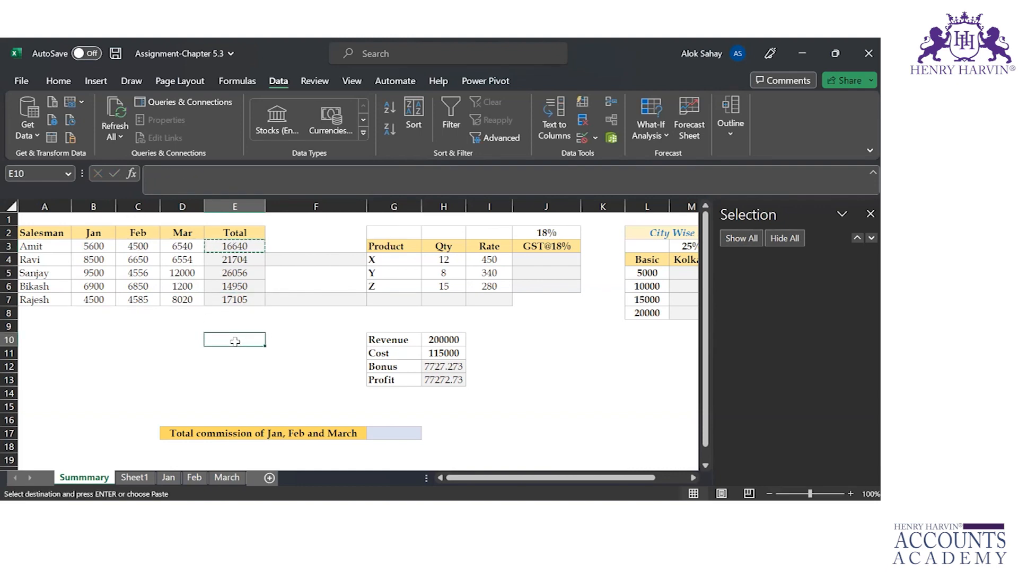
key(ctrl+v)
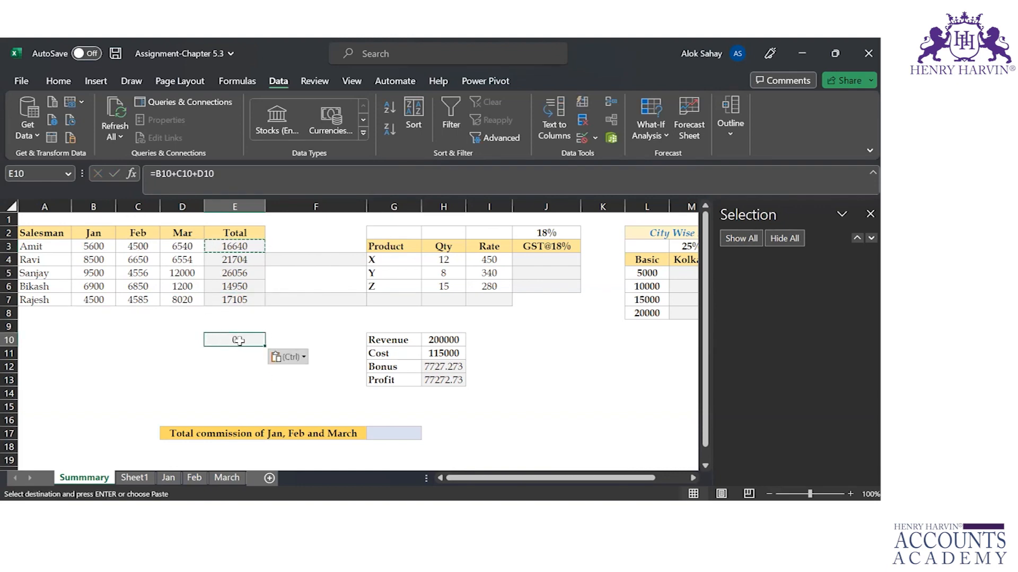
Examine which cells the pasted formula in E10 references, and check the empty cells beside it in row 10.
double_click(236, 340)
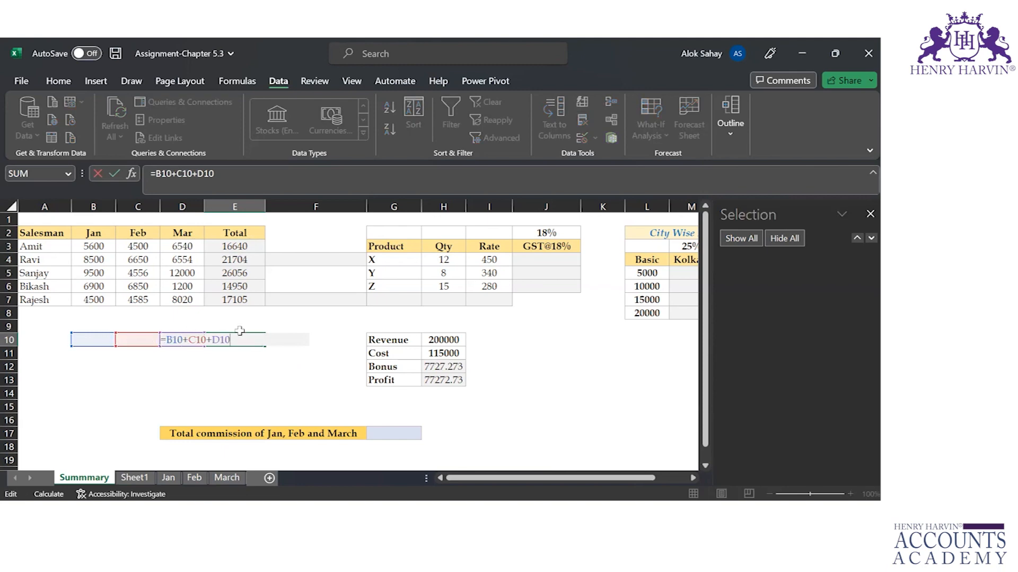
key(Escape)
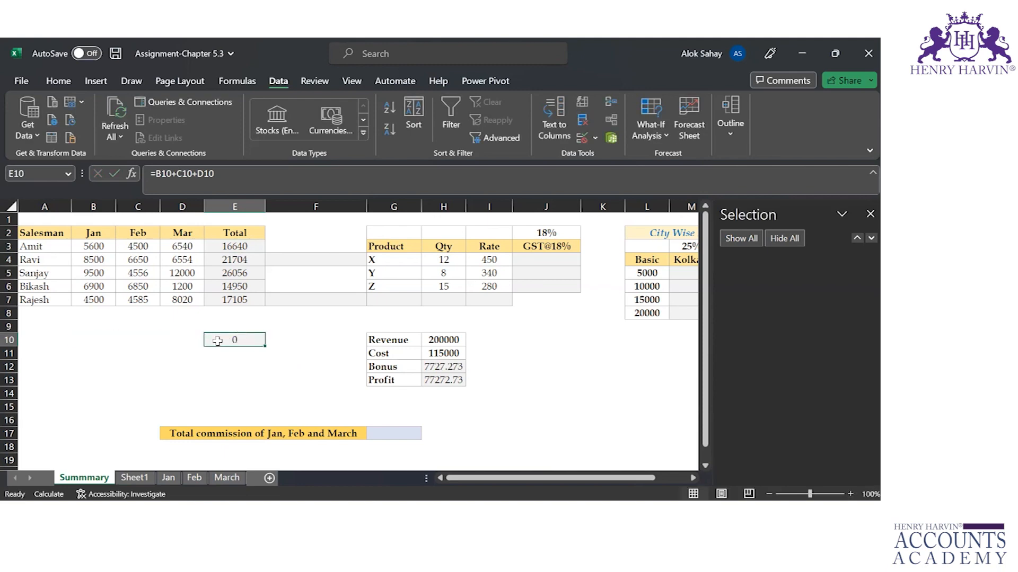
click(175, 342)
click(125, 341)
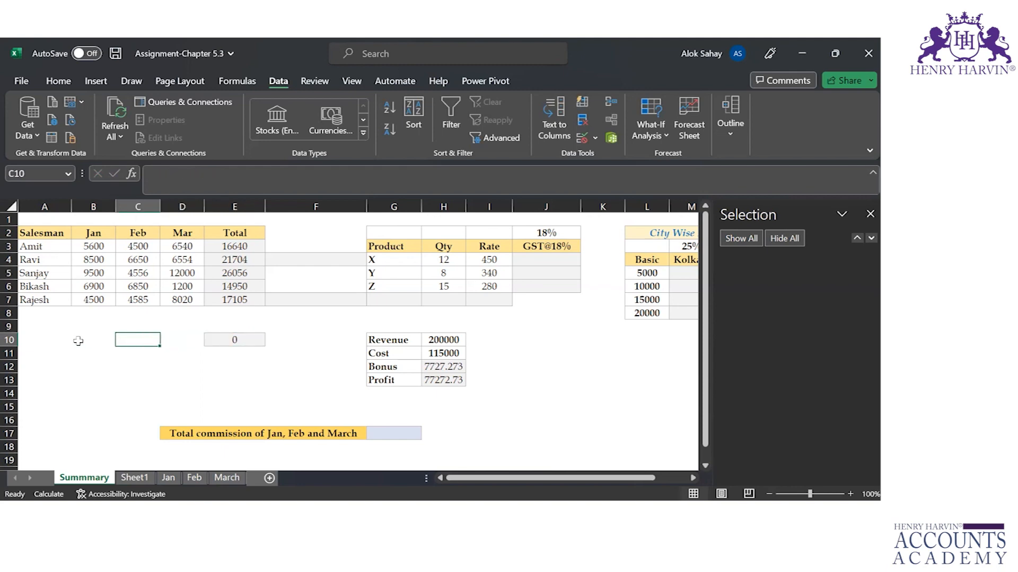
Enter the test values 100, 200 and 500 in B10, C10 and D10 to feed the pasted formula.
click(87, 340)
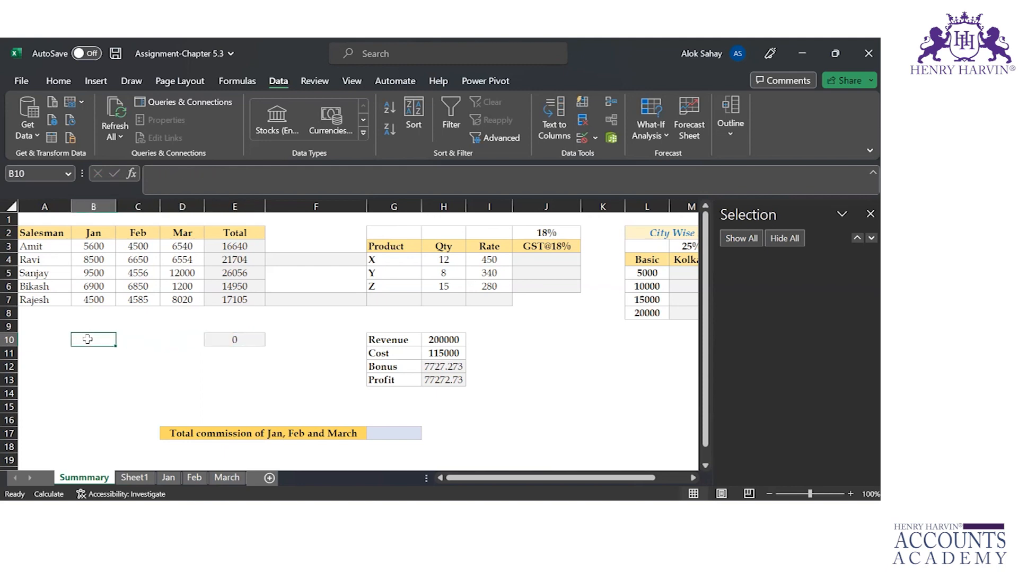
text(100)
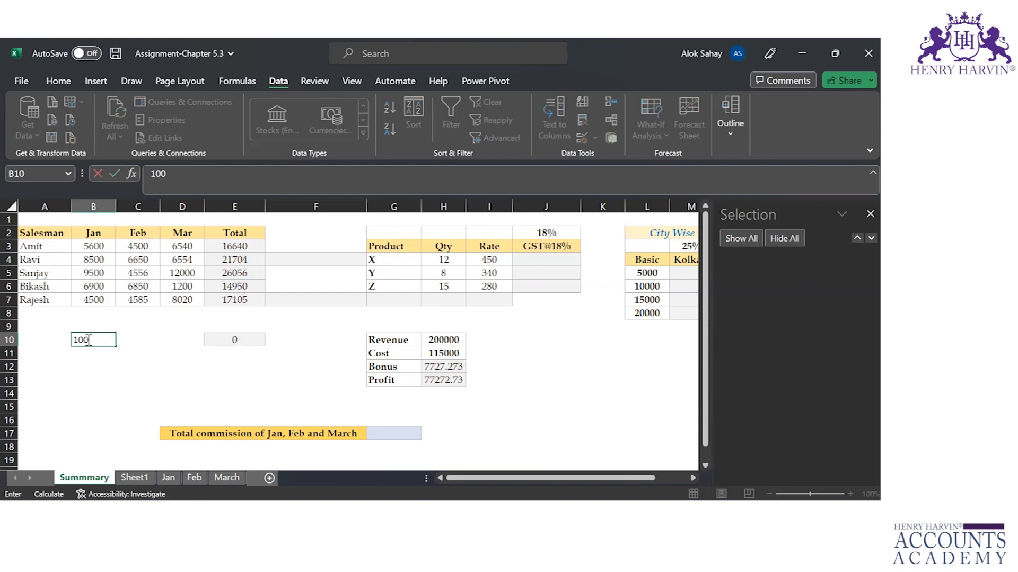
key(Tab)
text(200)
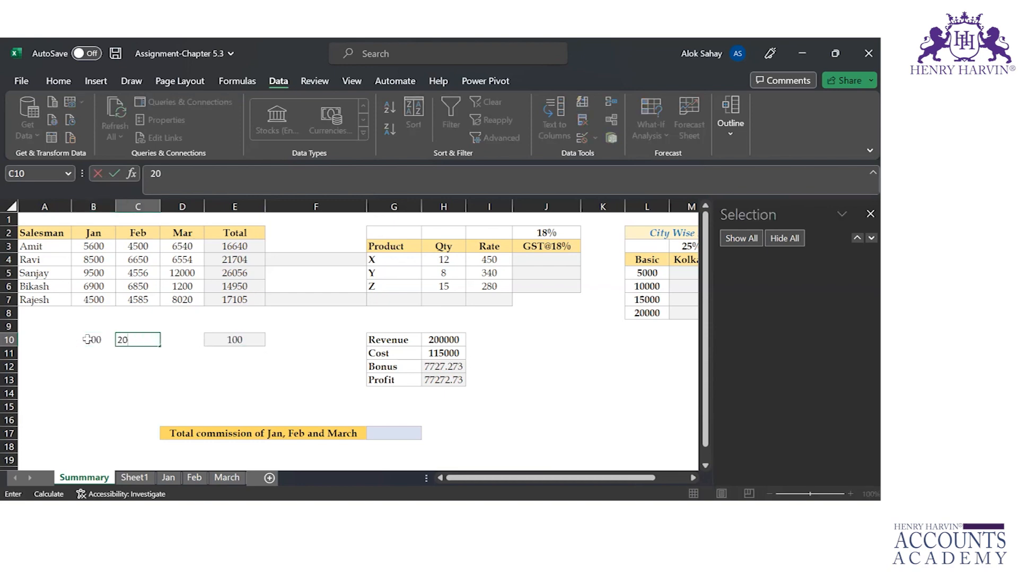
key(Tab)
text(500)
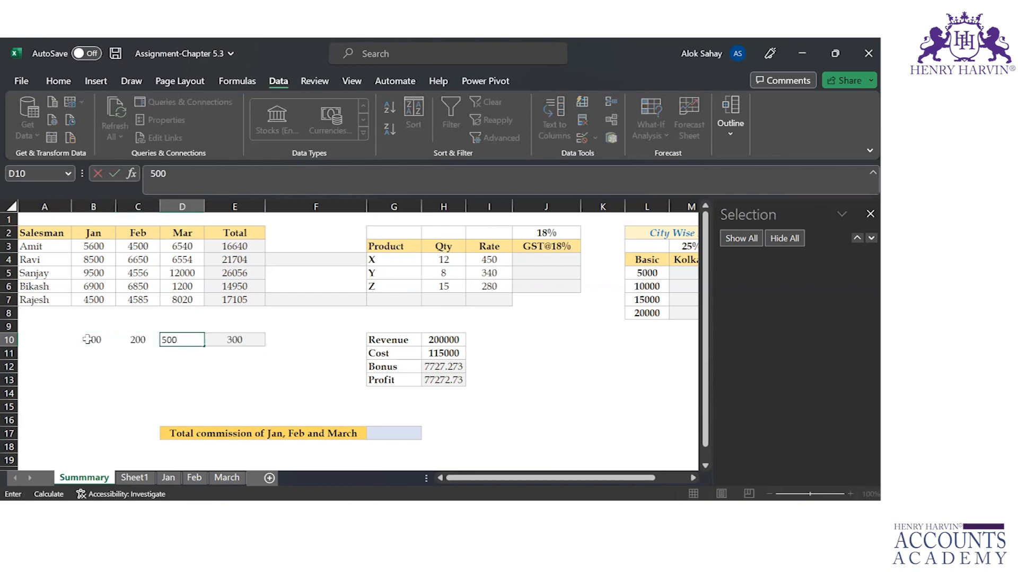
key(Tab)
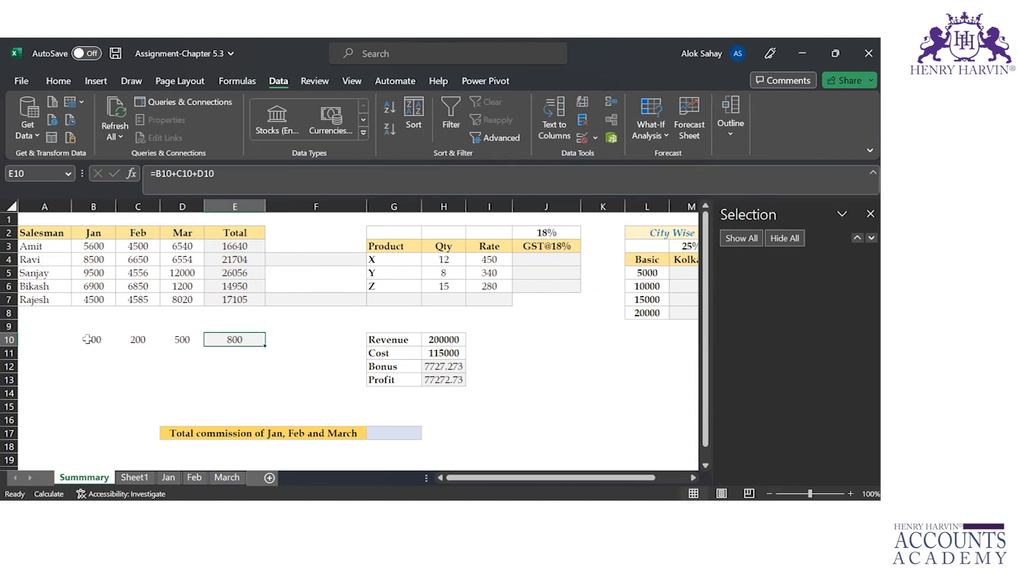
Clear the test values and the pasted formula from B10:E10.
key(shift+Left)
key(shift+Left)
key(shift+Left)
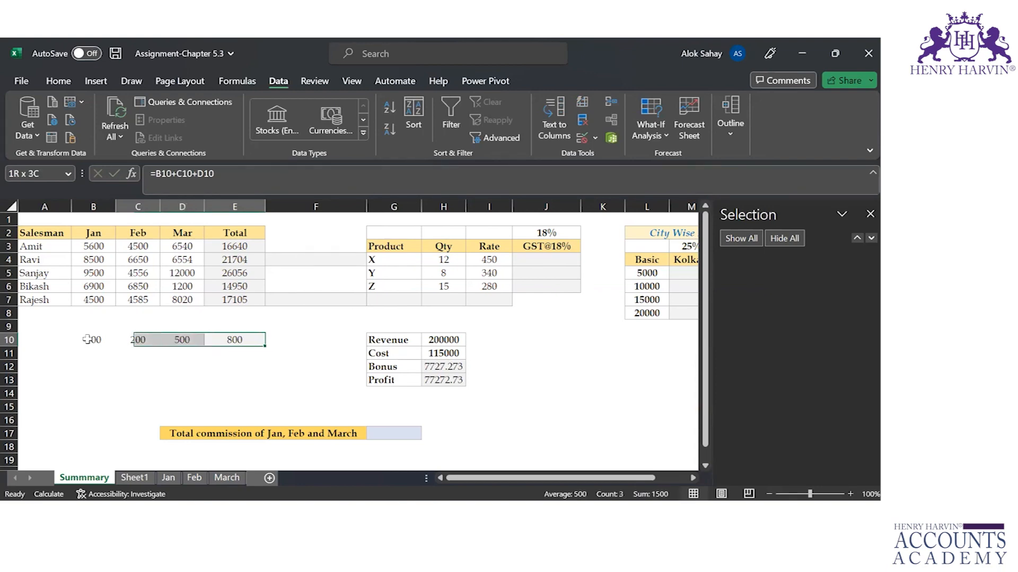
key(Delete)
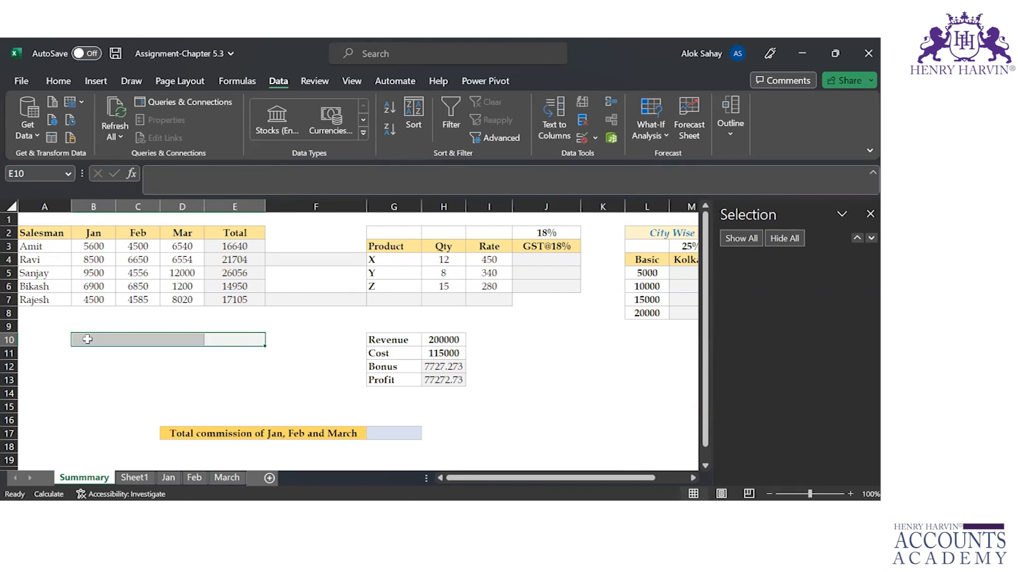
Compare the Total formulas in E4, E5 and E6 with the one in E3.
click(236, 259)
click(237, 273)
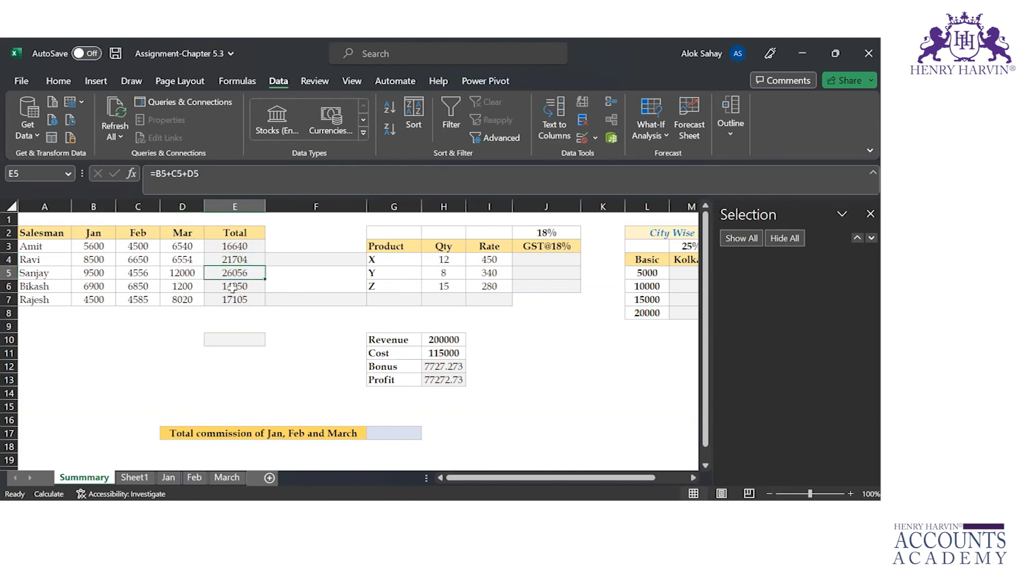
click(233, 287)
click(237, 250)
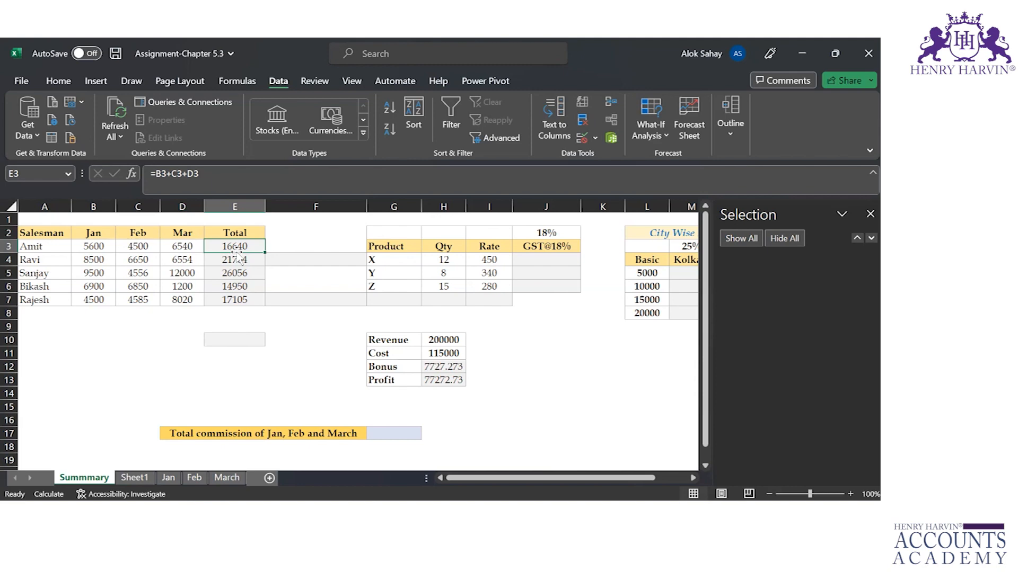
Set the first salesman's Jan figure in B3 to 6500.
click(101, 246)
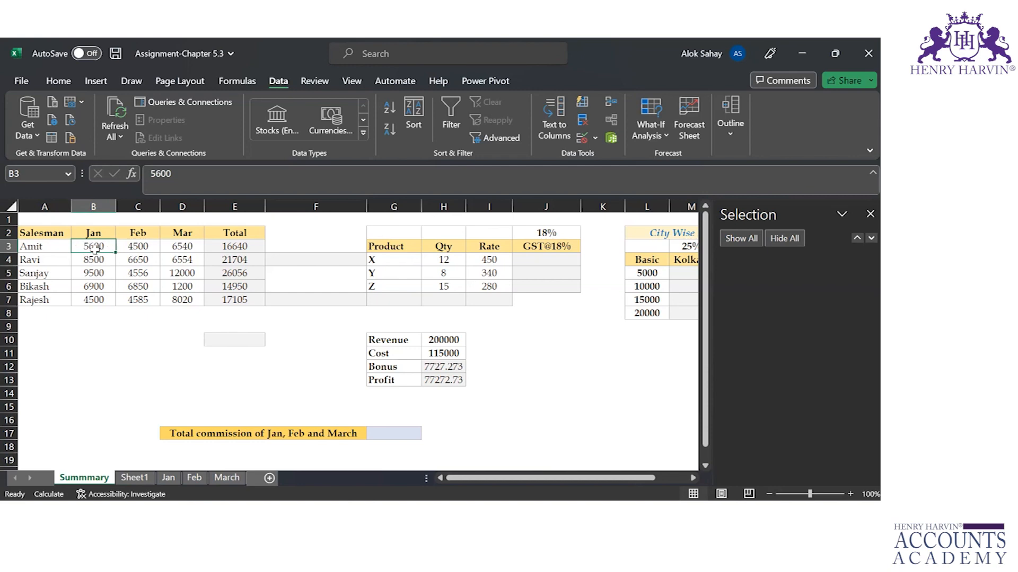
text(6500)
key(Return)
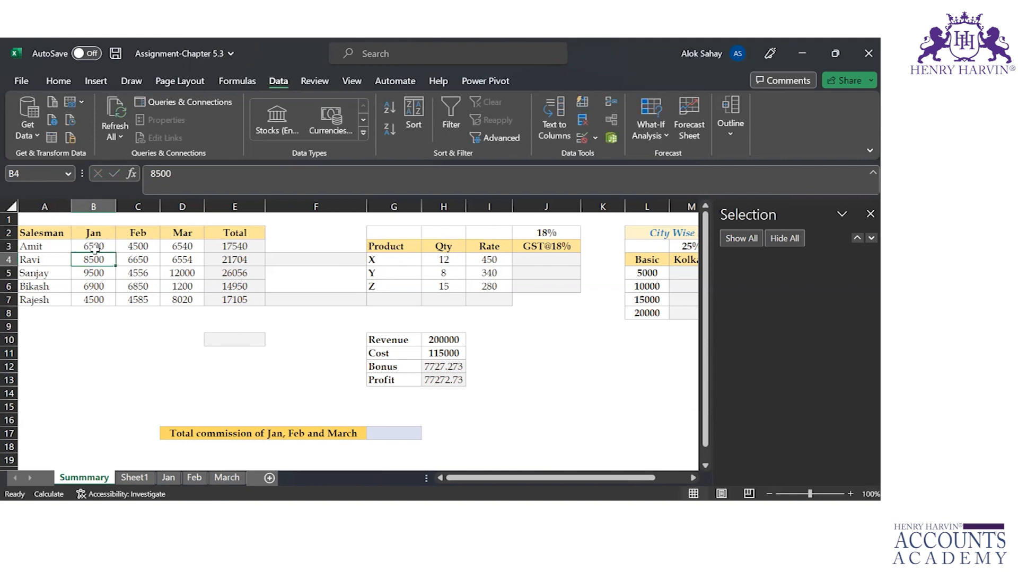
click(94, 249)
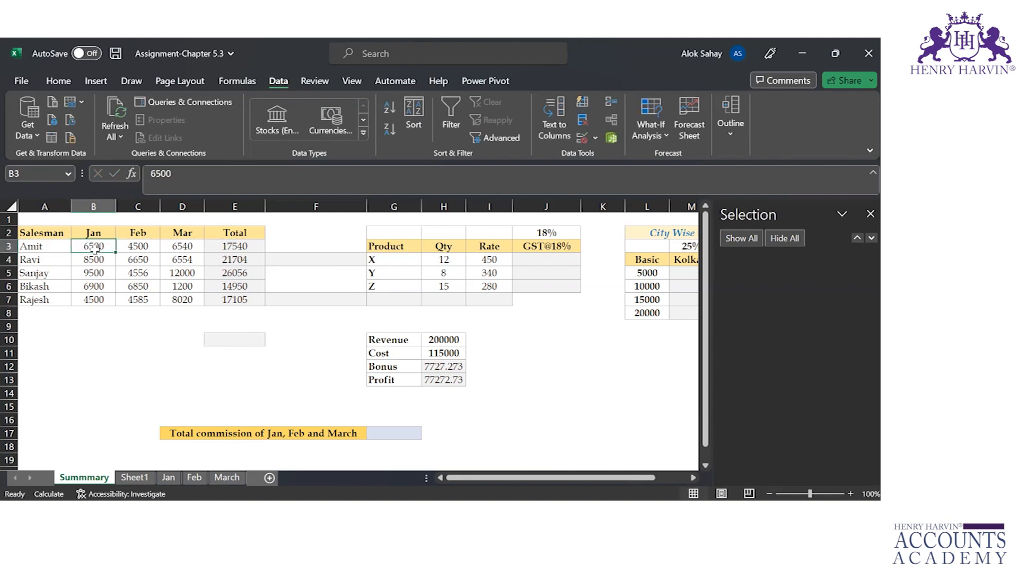
Examine which cells the first salesman's Total formula in E3 references, leaving the formula as it is.
click(232, 247)
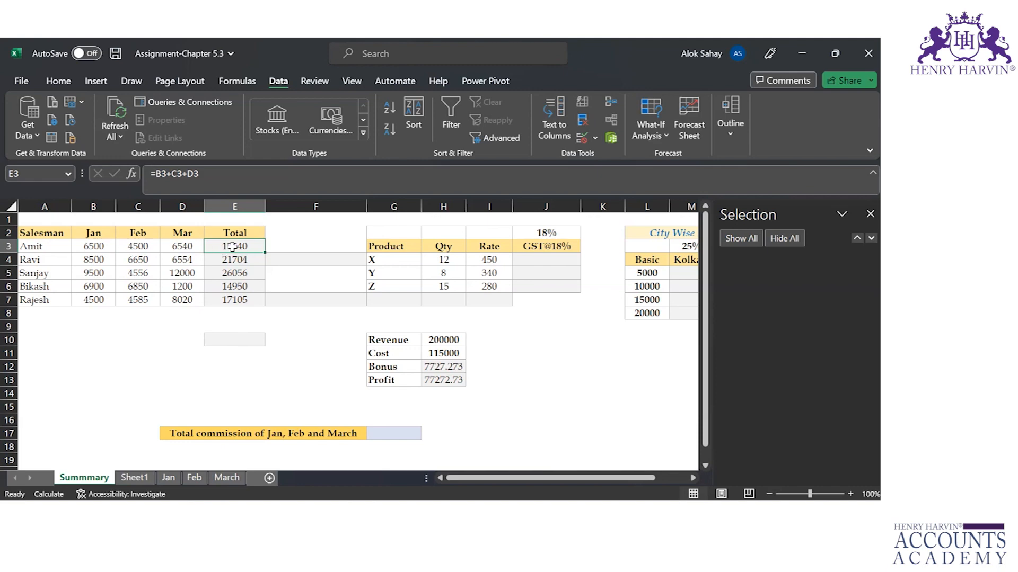
double_click(234, 247)
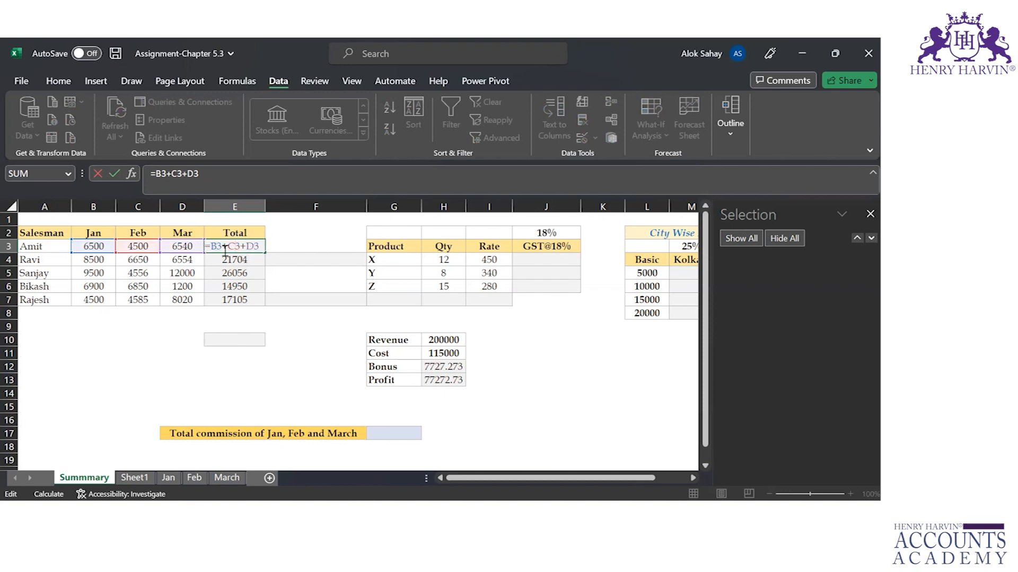
key(Return)
click(258, 245)
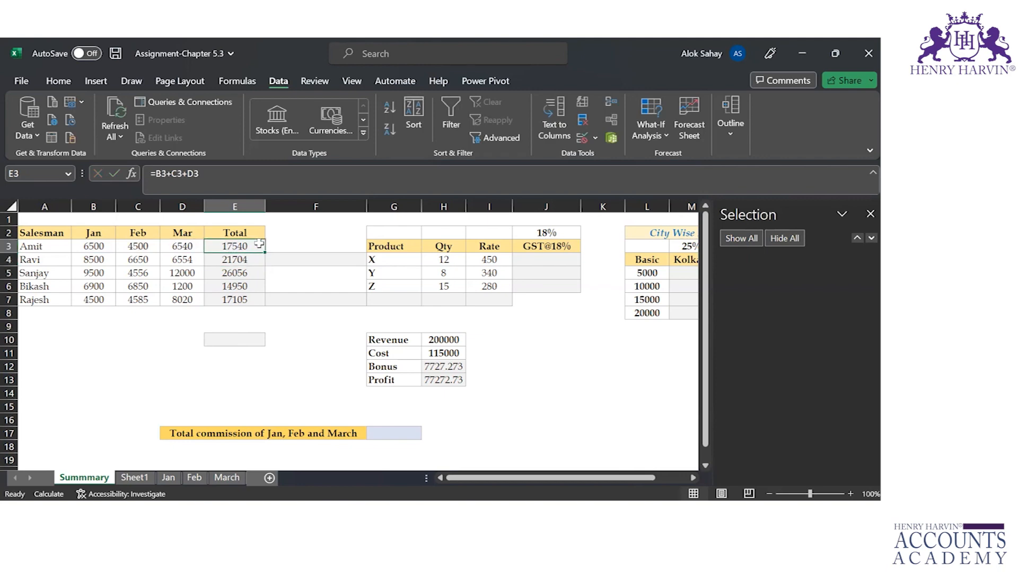
Go to J4, the GST@18% cell for product X.
key(Right)
key(Right)
key(Right)
key(Right)
key(Right)
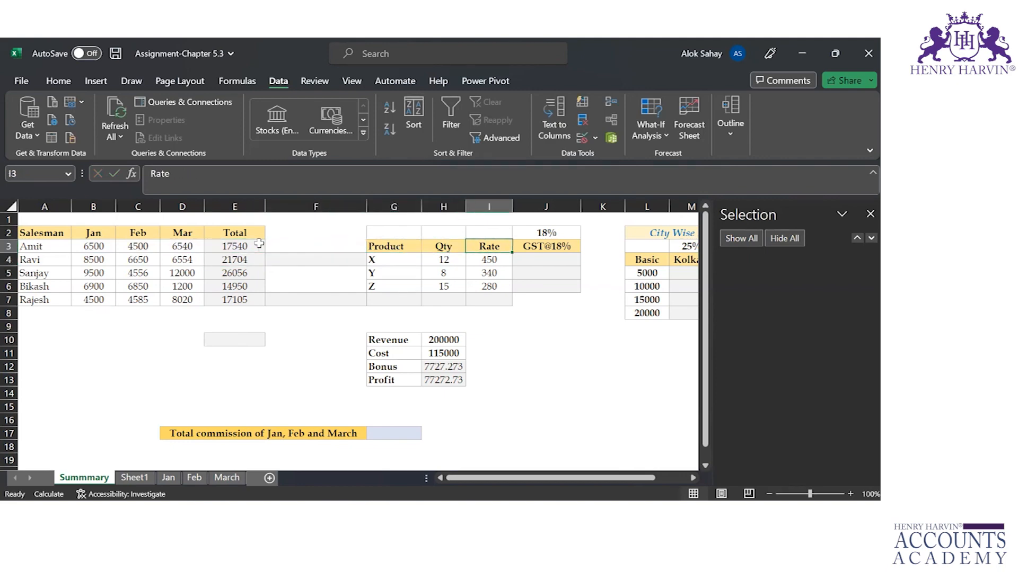
key(Down)
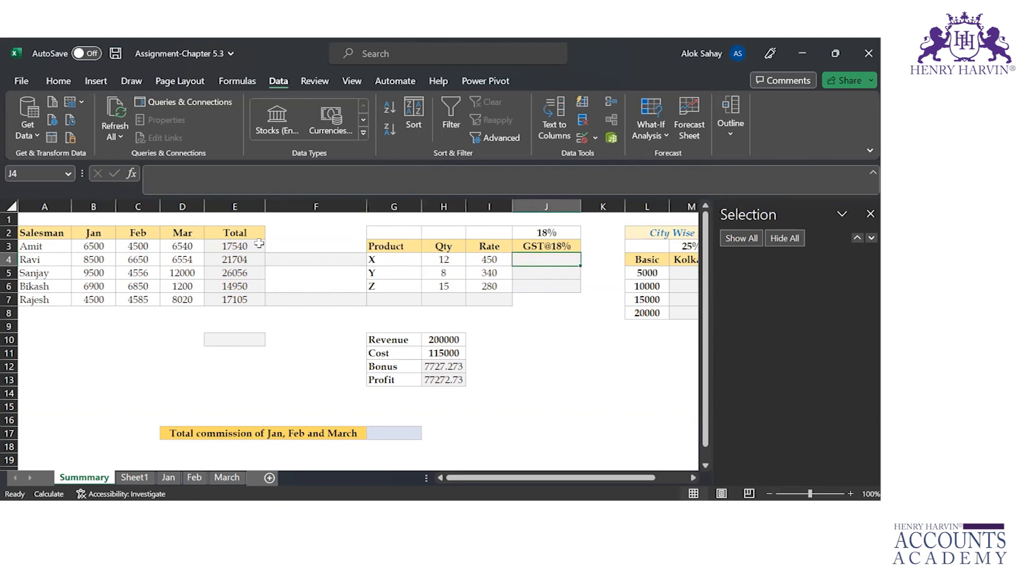
key(Right)
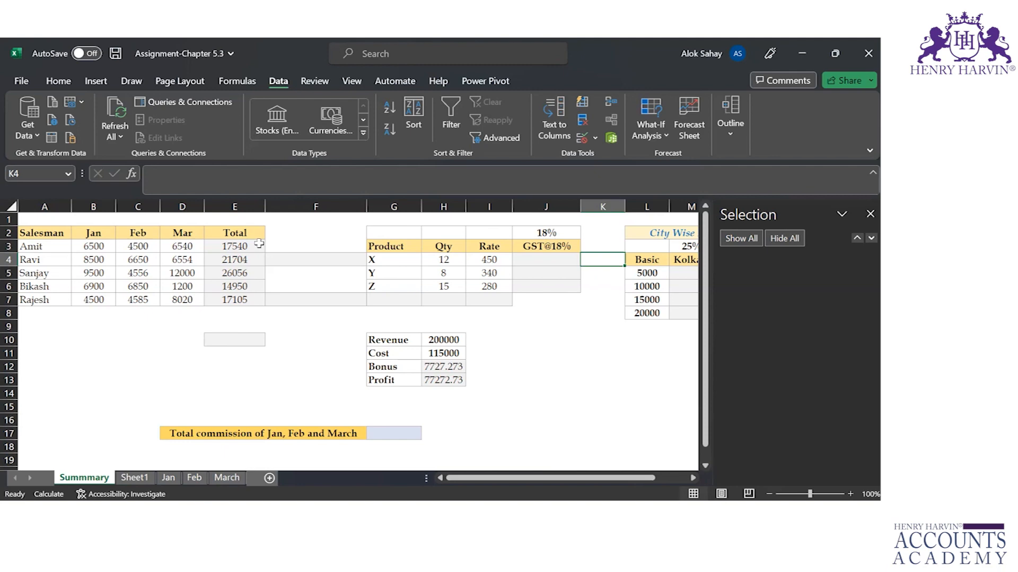
key(Left)
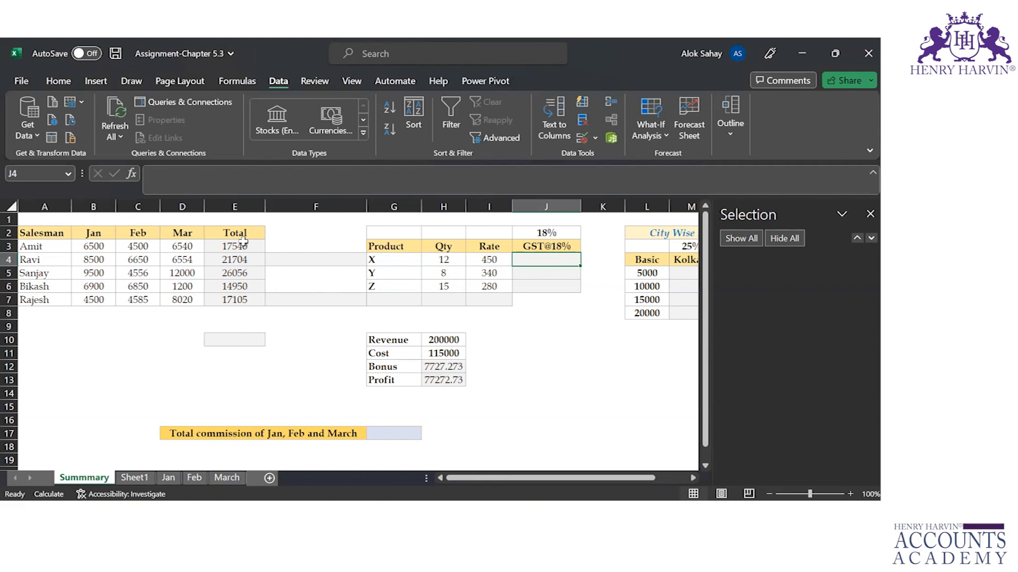
Review the Total formula in E3 against the first salesman's Jan, Feb and Mar figures in B3:D3.
click(243, 242)
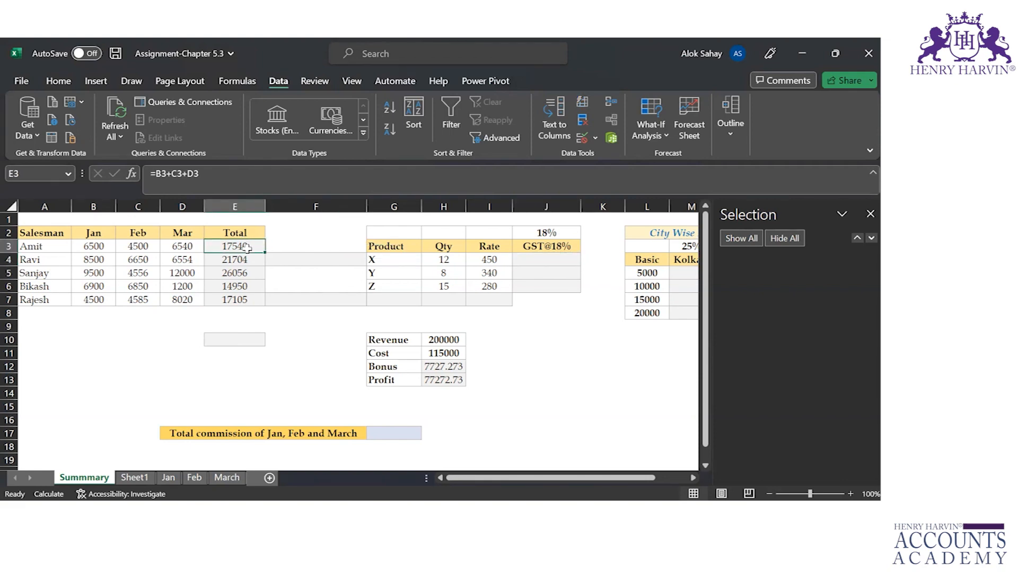
double_click(246, 248)
key(Escape)
click(87, 247)
drag(86, 247, 188, 247)
click(91, 247)
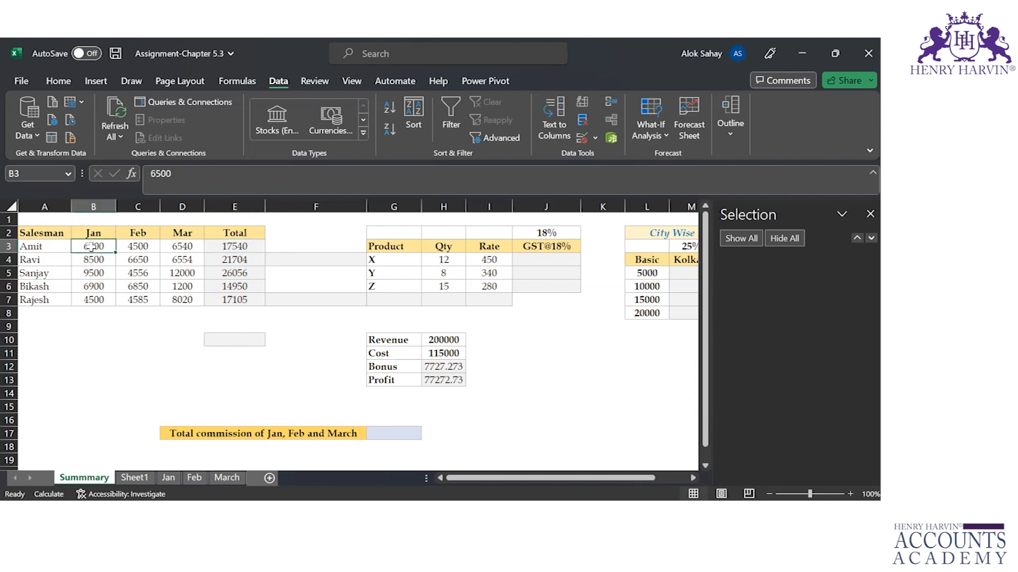
drag(137, 247, 185, 247)
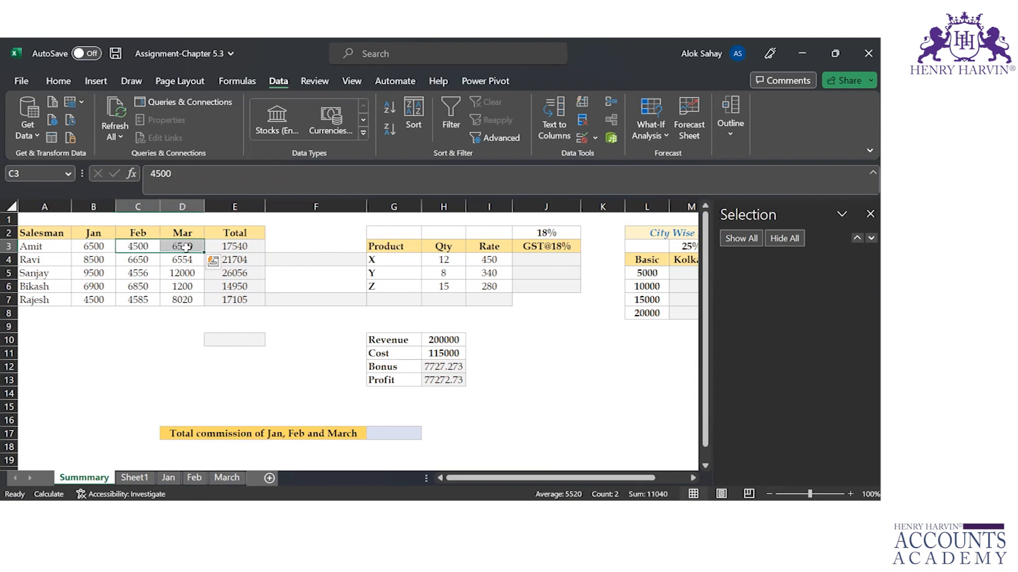
click(246, 247)
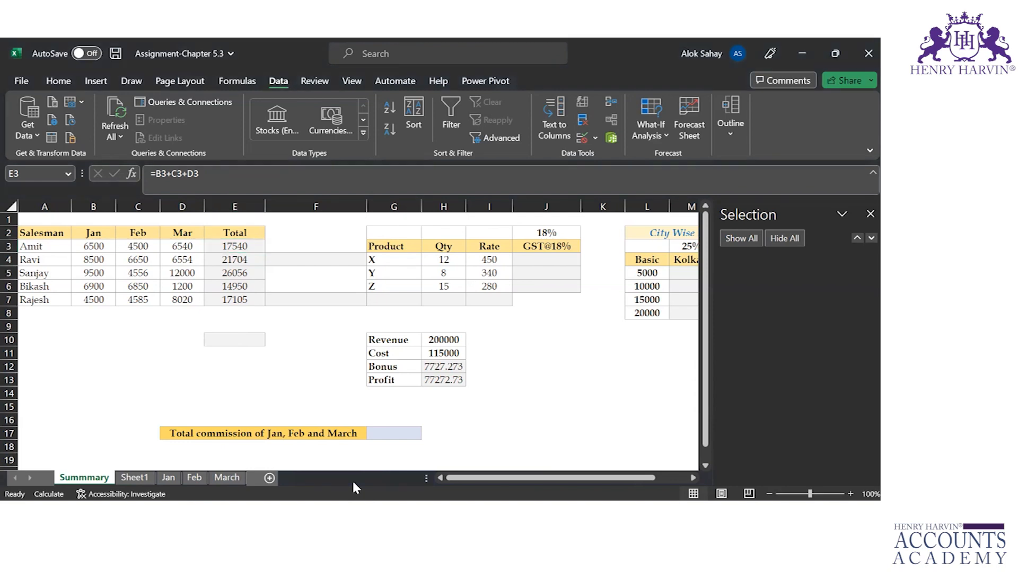
Copy the second salesman's Total formula from E4 and paste it into E13.
click(228, 249)
click(229, 260)
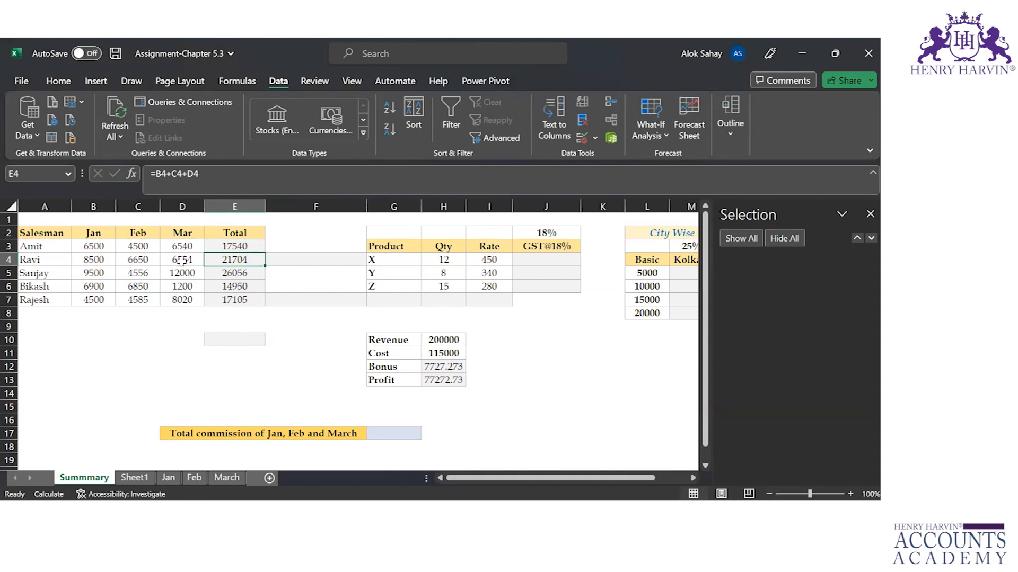
key(ctrl+c)
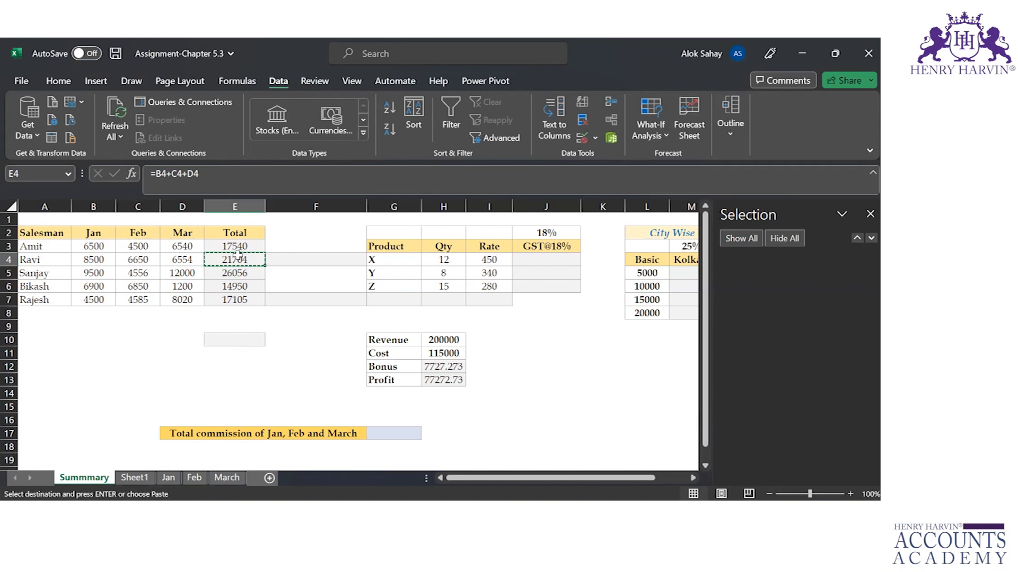
click(252, 381)
key(ctrl+v)
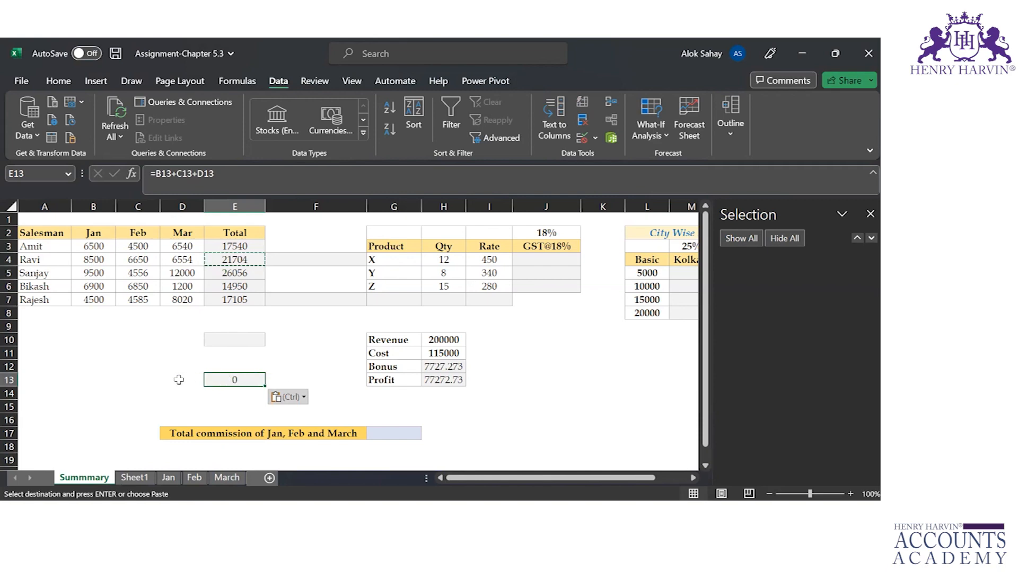
Check the cells in B13:D13 that the pasted formula in E13 refers to.
key(Left)
key(Left)
key(Left)
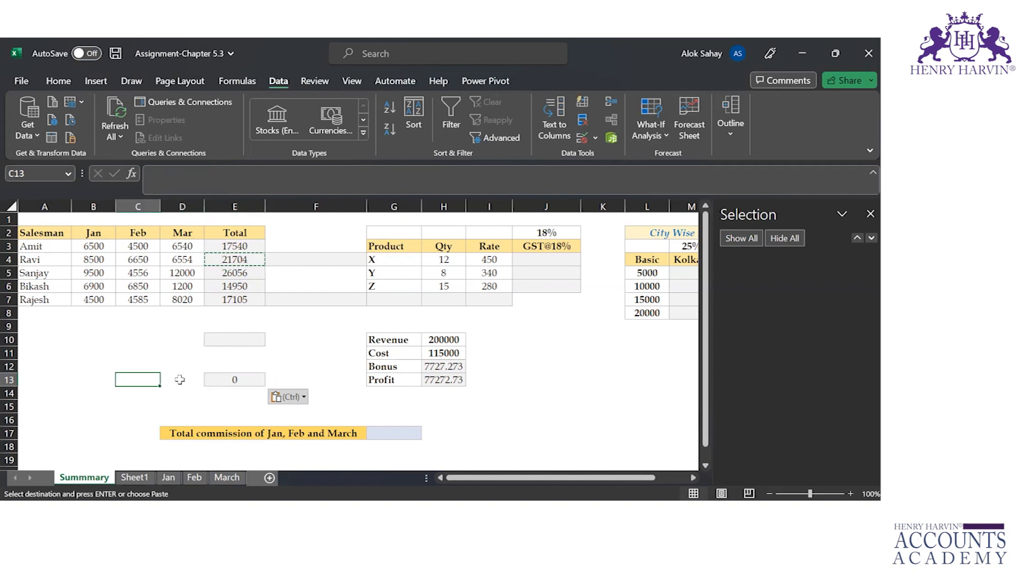
key(Right)
key(Right)
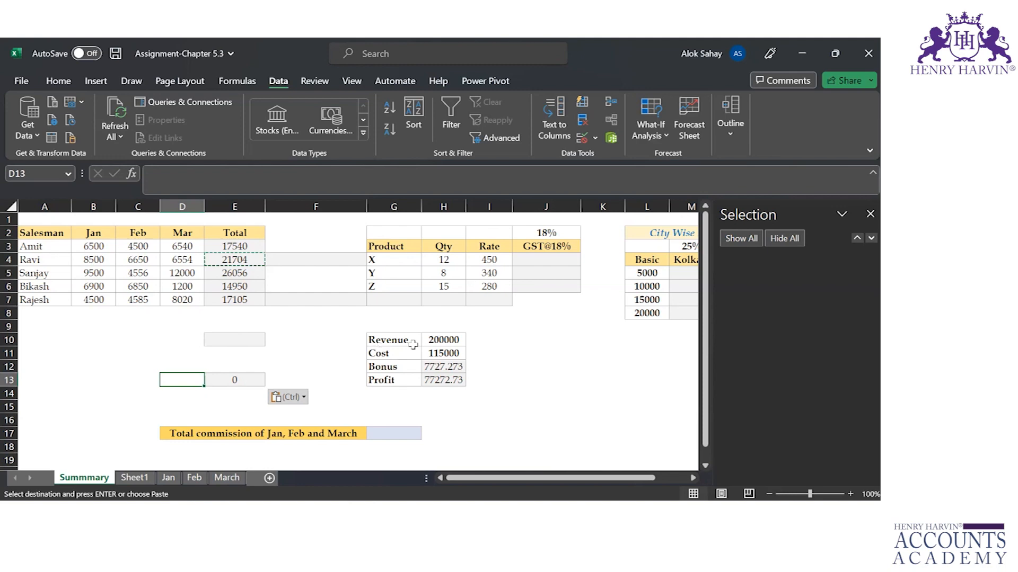
Review the GST@18% cell in J4 and the products X, Y and Z in the product table.
click(549, 260)
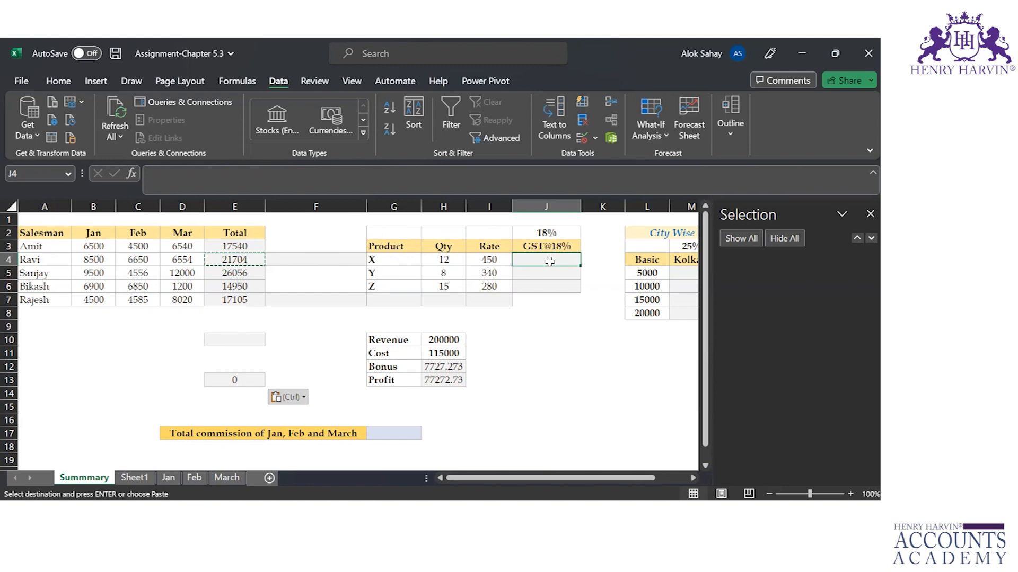
click(393, 260)
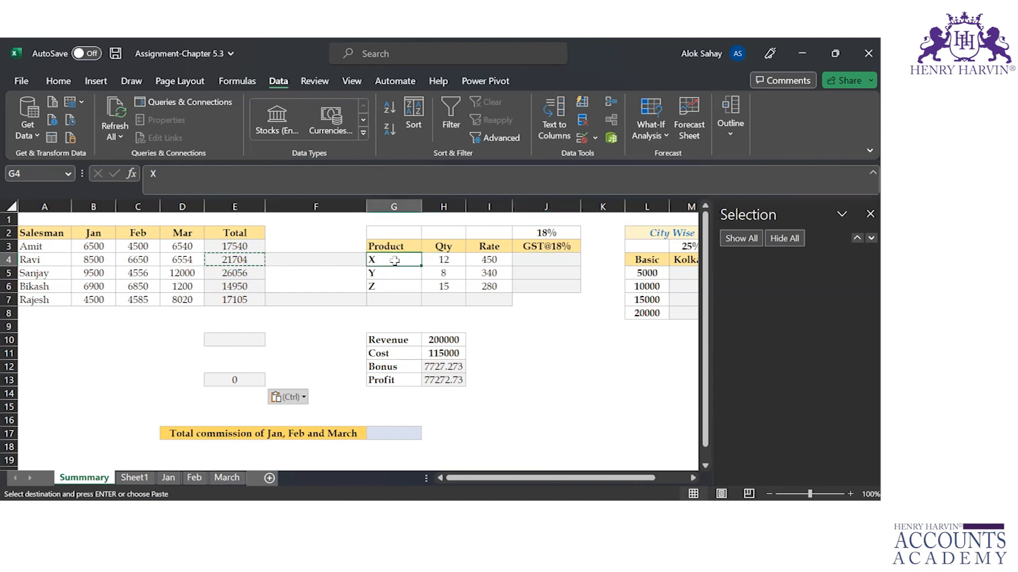
click(393, 287)
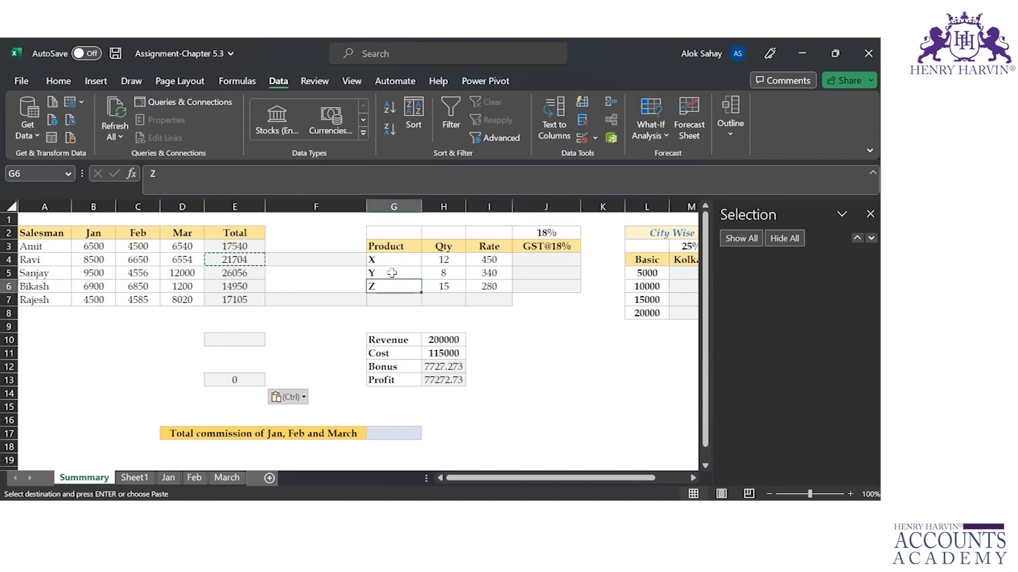
click(394, 274)
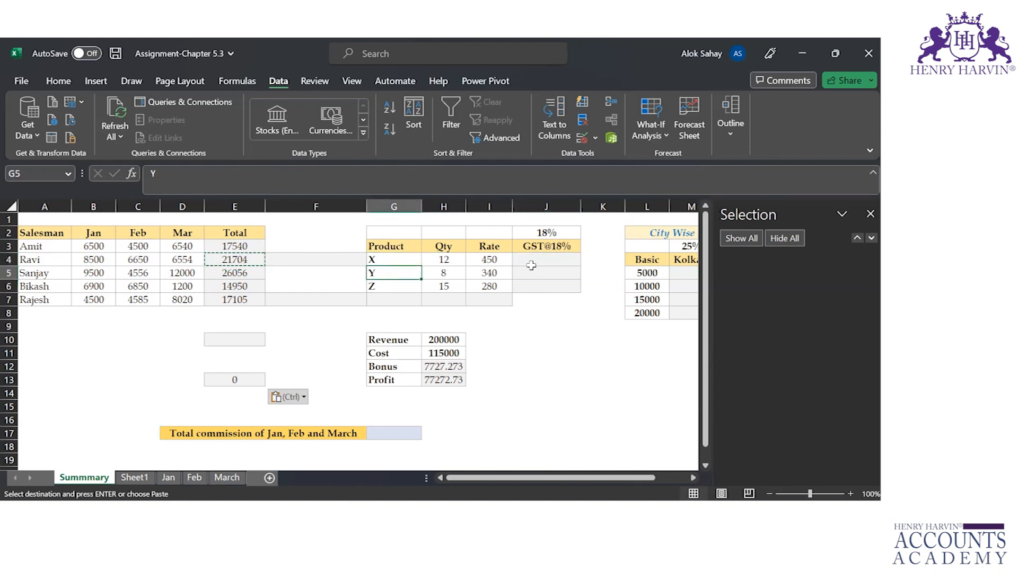
Calculate product X's GST in J4 with =(H4*I4)*$J$2 and fill the formula down to J6.
click(568, 259)
text(=()
click(430, 258)
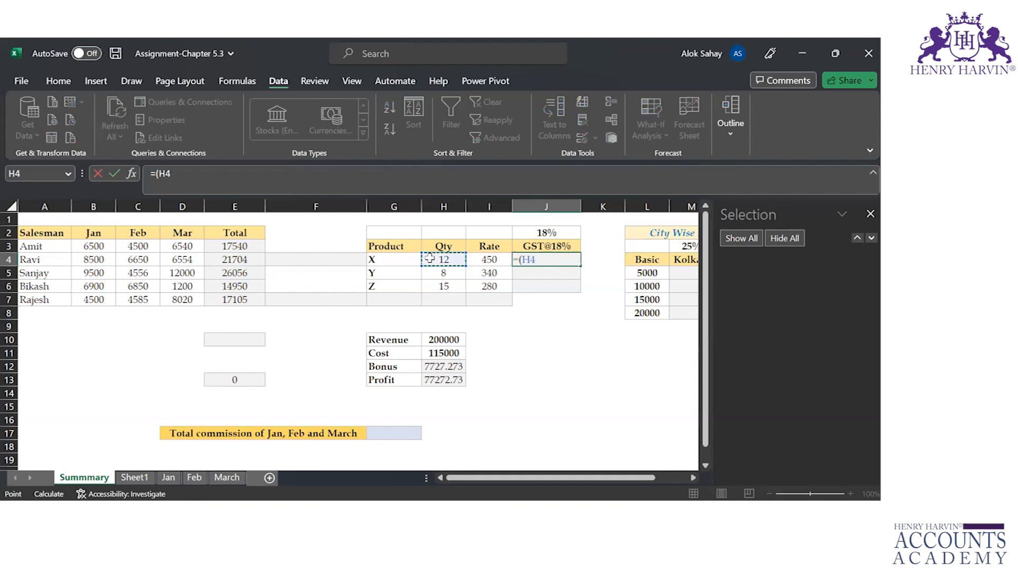
text(*)
key(Left)
text())
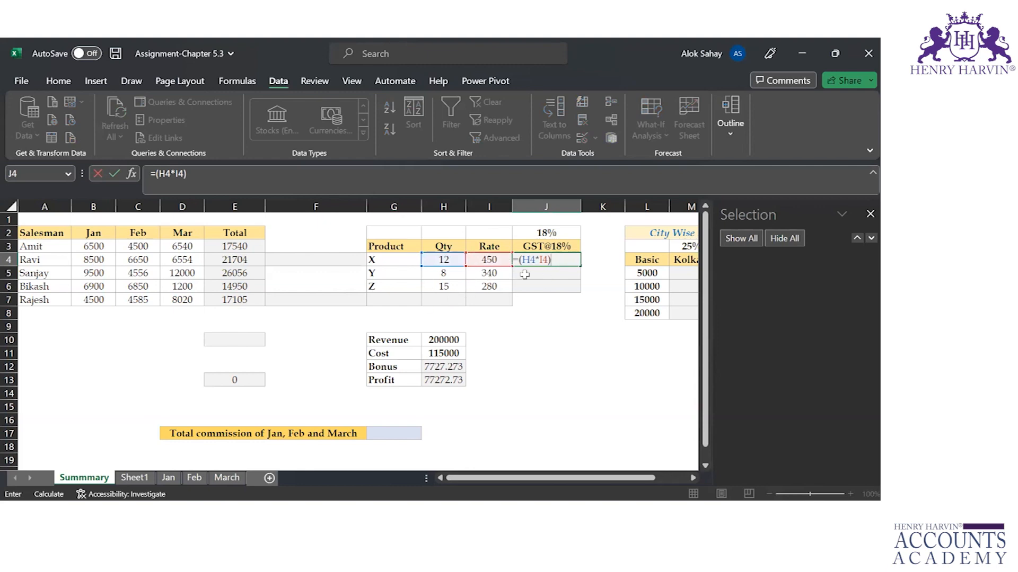
click(545, 233)
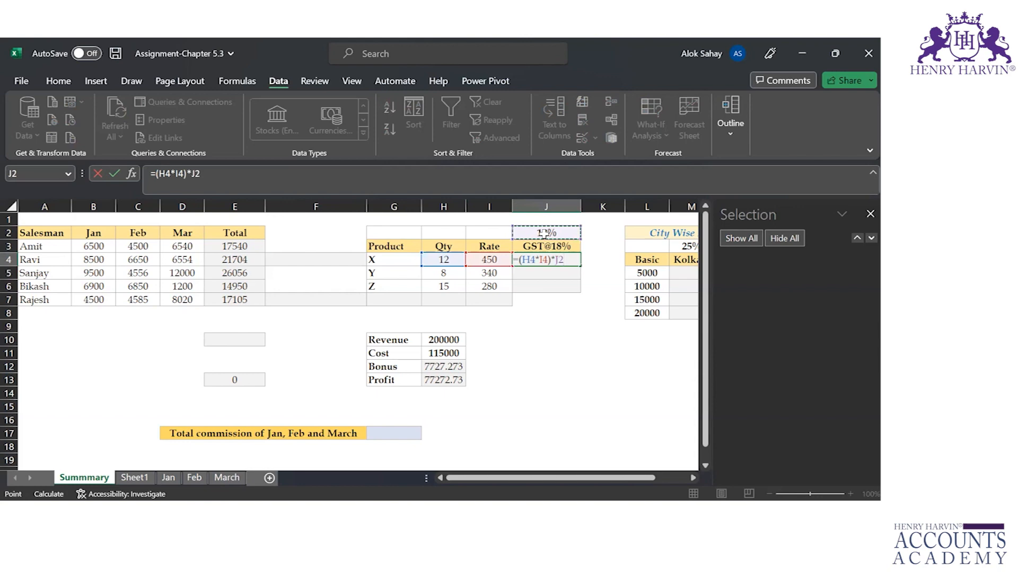
key(F4)
key(Return)
click(543, 259)
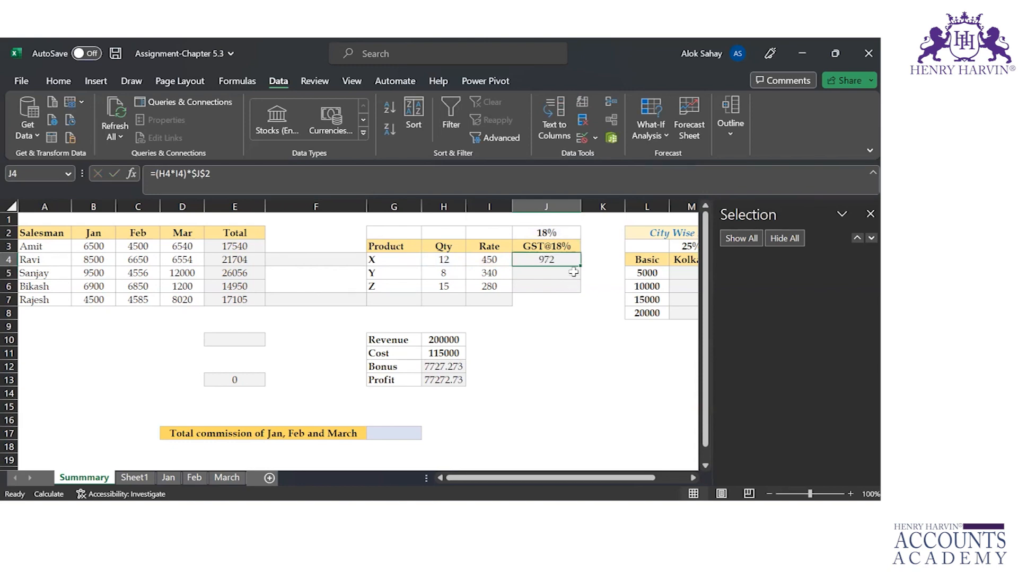
drag(580, 266, 574, 292)
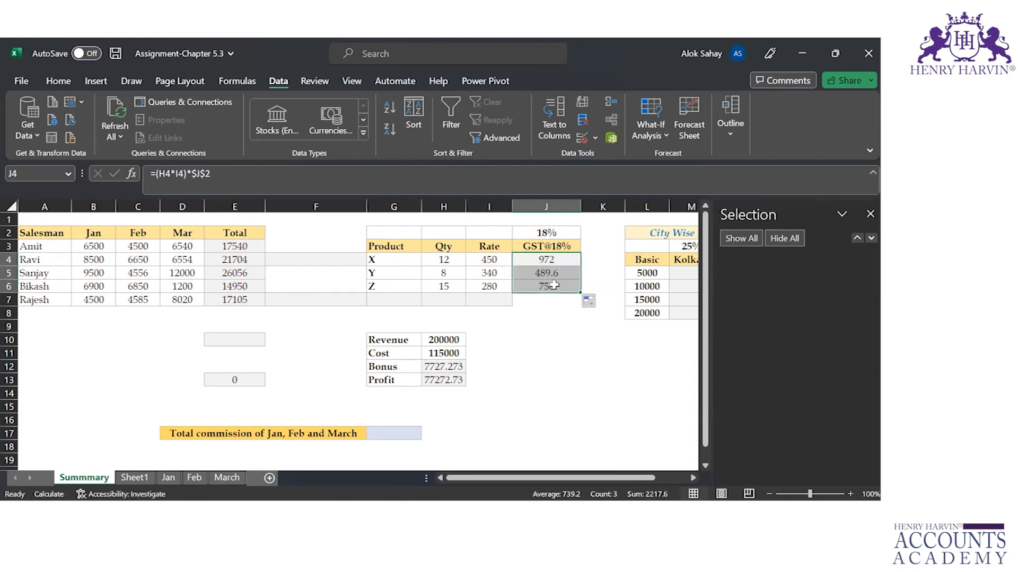
Cycle the J2 reference in product Z's GST formula in J6 through the absolute, mixed and relative forms, ending on $J$2.
click(543, 283)
double_click(543, 284)
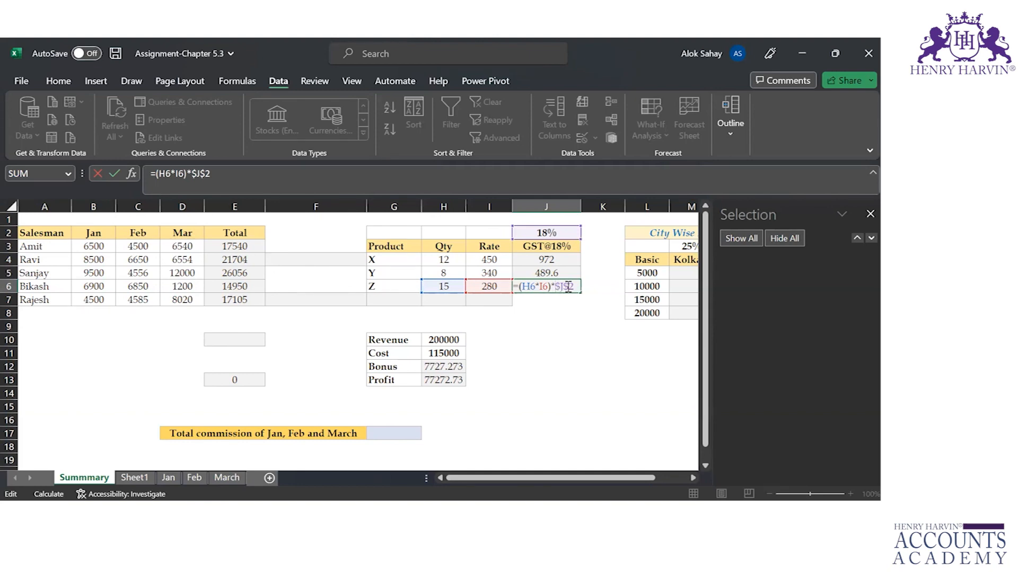
key(F4)
key(F4)
key(F4)
key(F4)
key(F4)
key(F4)
key(F4)
key(Return)
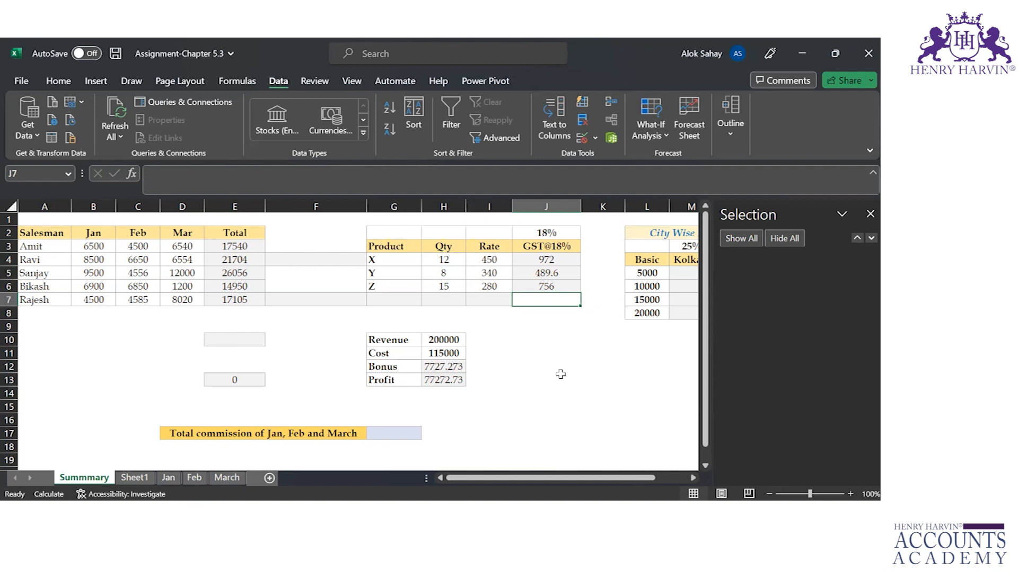
key(Up)
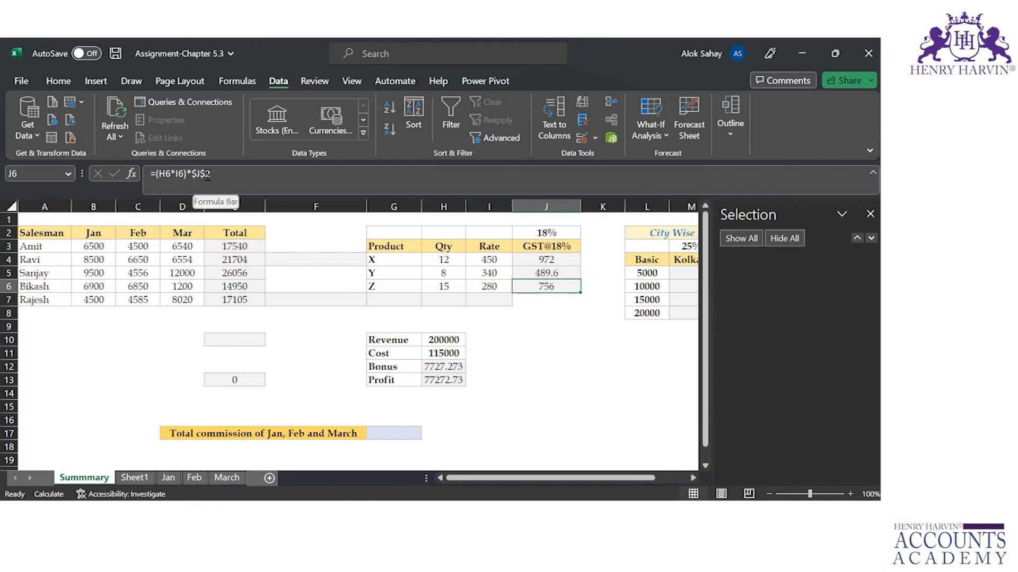
Look across the Kolkata, Delhi and Mumbai columns of the City Wise HRA Calculation table, starting and ending at M5.
click(678, 272)
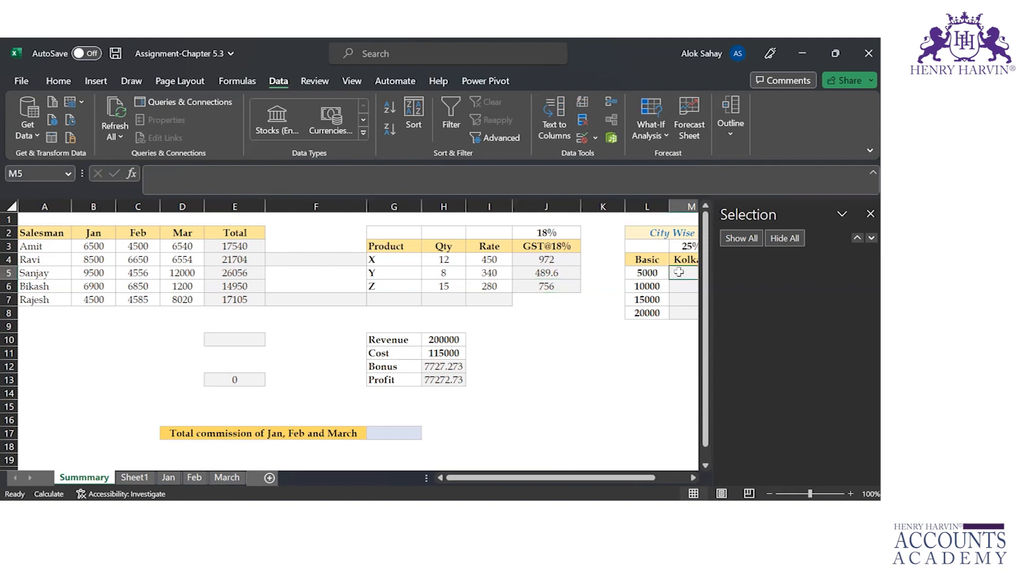
key(Right)
key(Right)
key(Right)
key(Right)
key(Left)
key(Left)
key(Left)
key(Left)
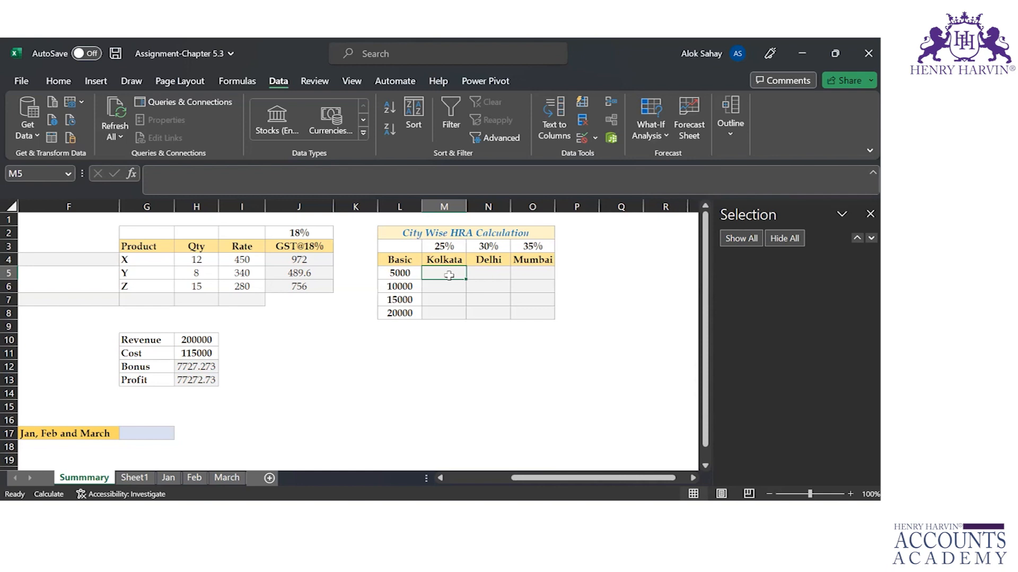
Enter the Kolkata HRA formula =L5*M3 in M5.
text(=)
key(Left)
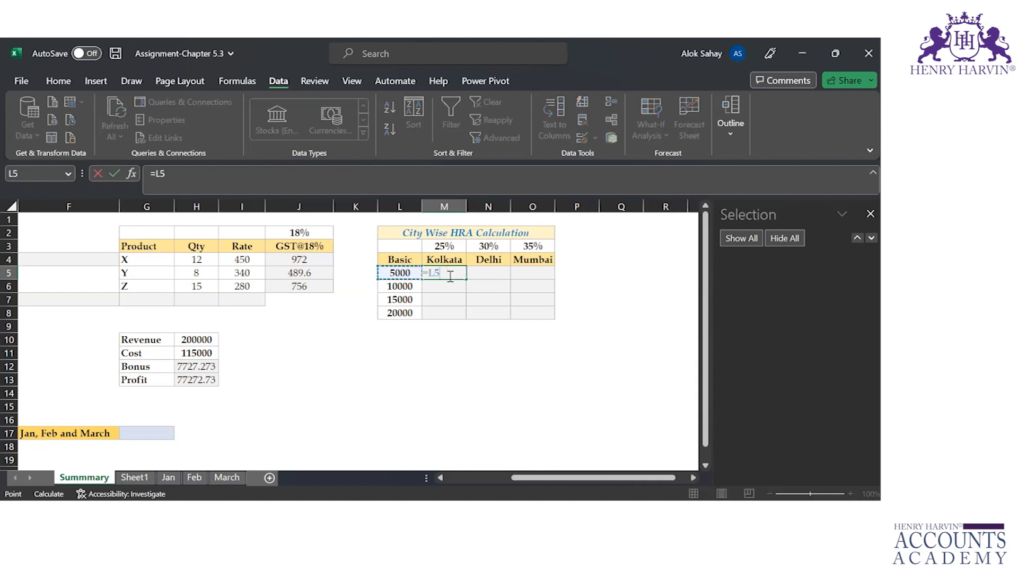
text(*)
key(Up)
key(Up)
key(Return)
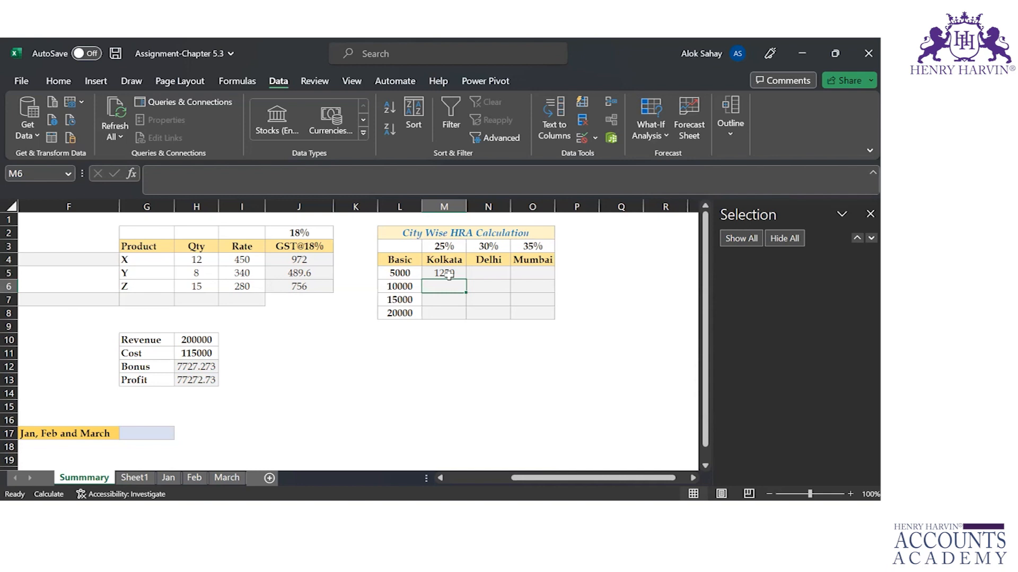
Convert the Kolkata HRA formula in M5 to mixed references so it reads =$L5*M$3.
click(448, 275)
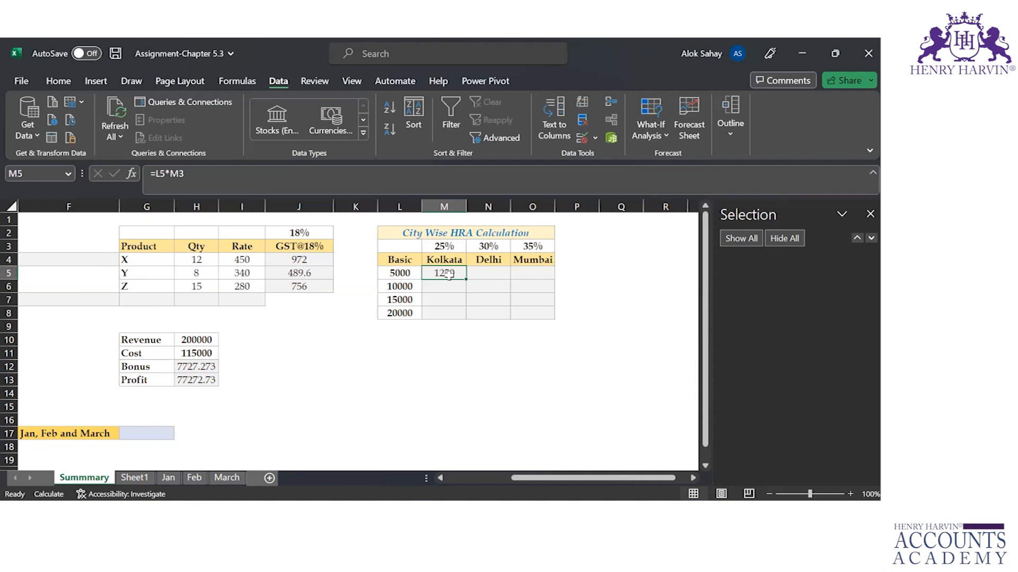
double_click(448, 274)
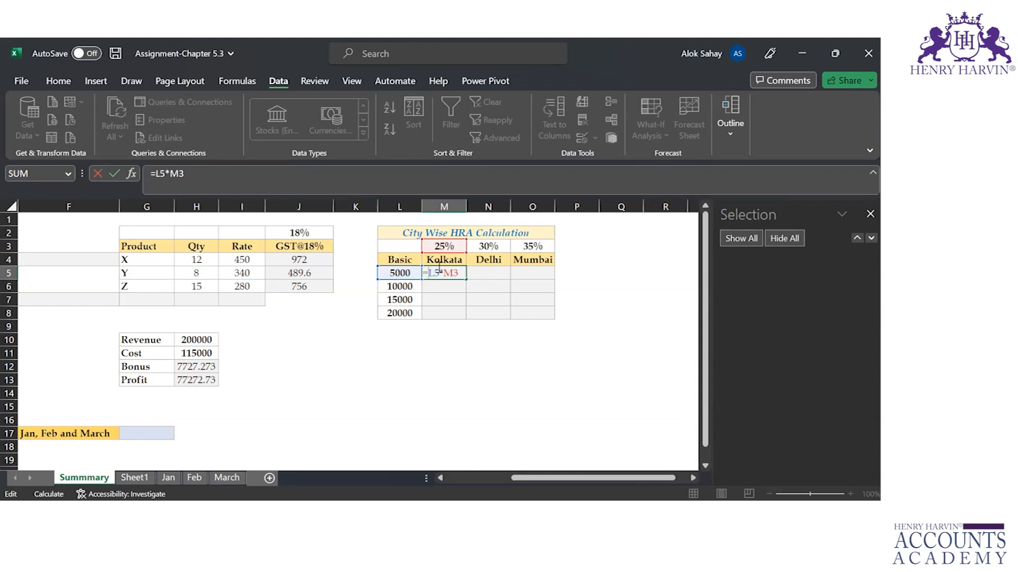
key(F4)
key(F4)
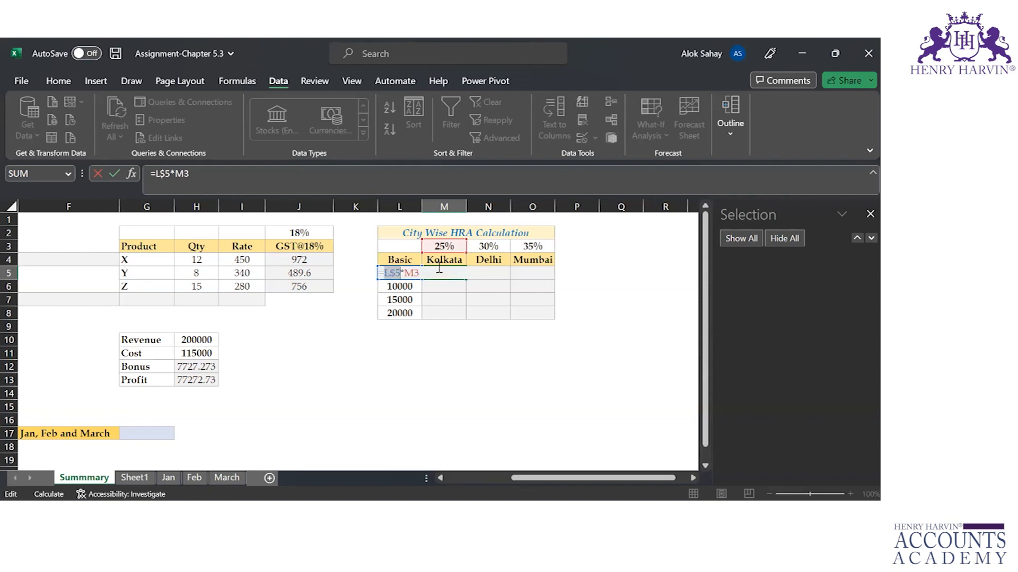
key(F4)
drag(392, 273, 390, 273)
drag(397, 272, 412, 273)
click(412, 273)
key(F4)
key(F4)
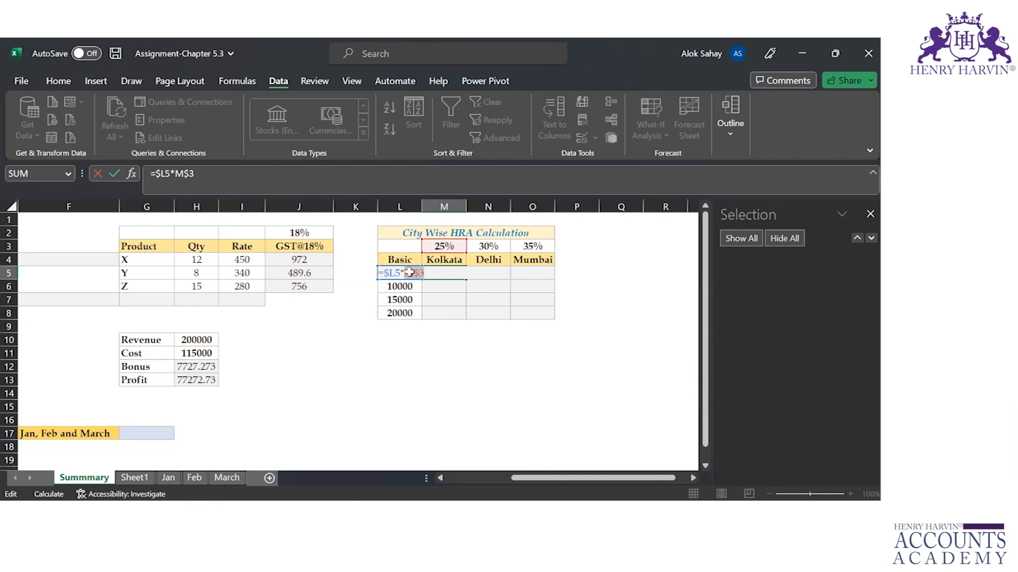
key(ctrl+Return)
Fill the M5 formula across to O5 and check the references in the copied Mumbai formula.
drag(466, 278, 544, 284)
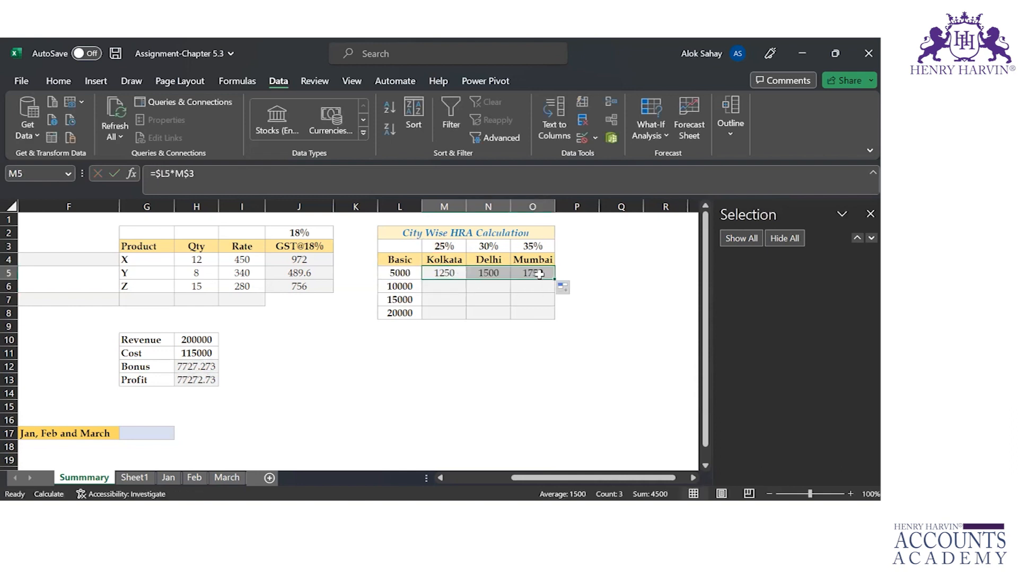
double_click(532, 273)
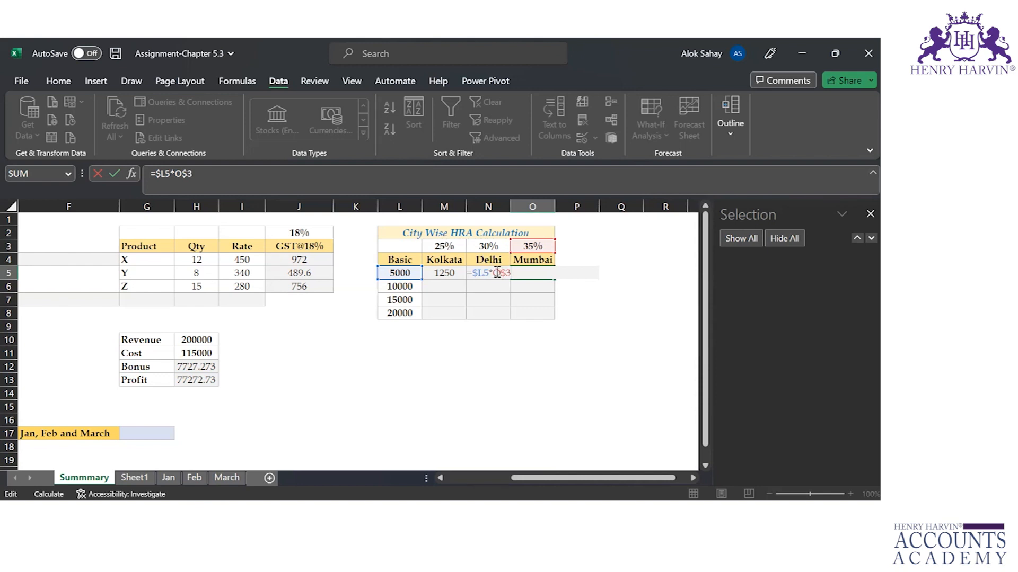
key(Return)
Fill the HRA formulas in M5:O5 down to row 8 and check the copied formula in O8.
key(Left)
key(Up)
key(Left)
key(shift+Right)
key(shift+Right)
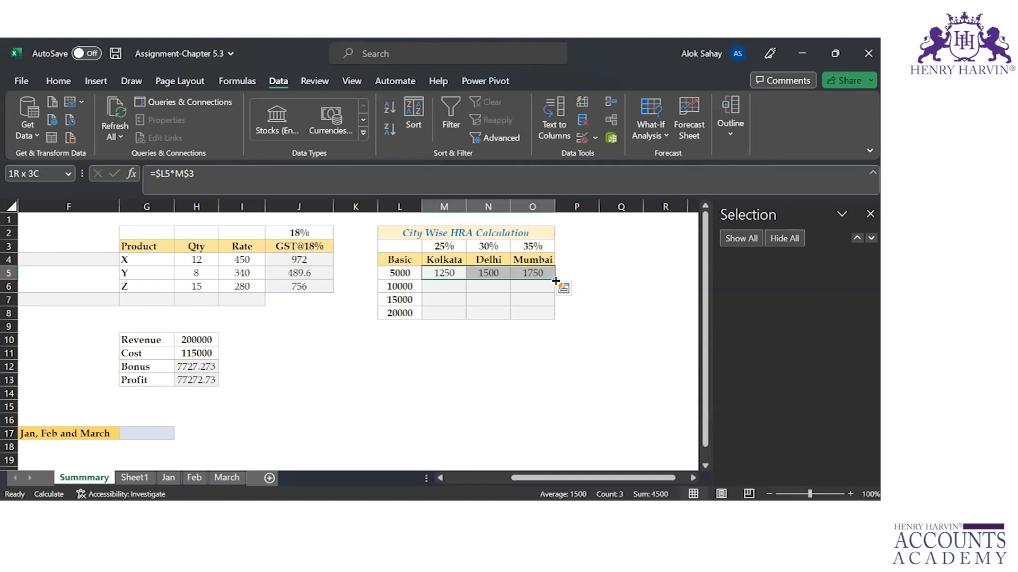
drag(555, 281, 555, 319)
double_click(531, 314)
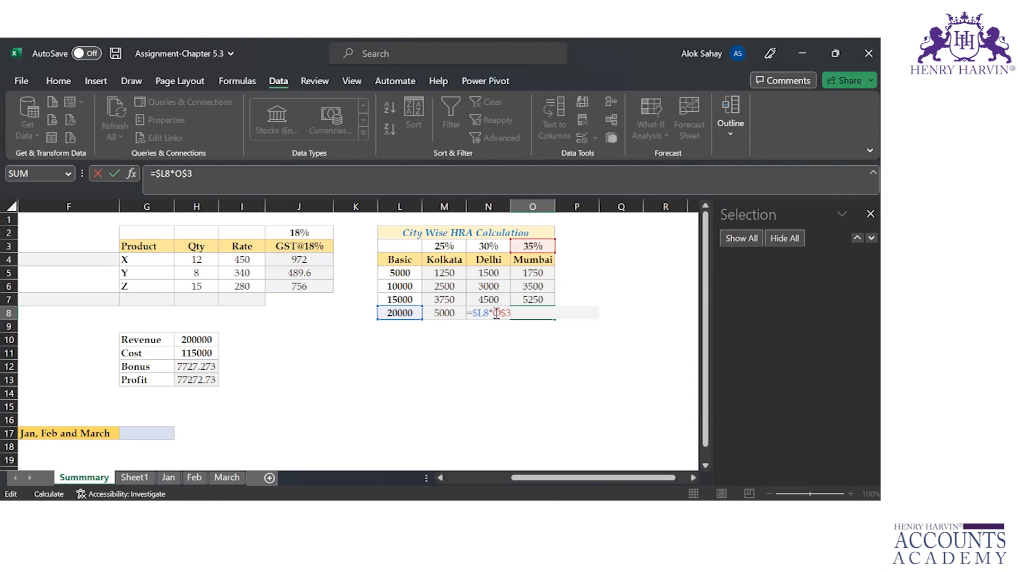
key(Return)
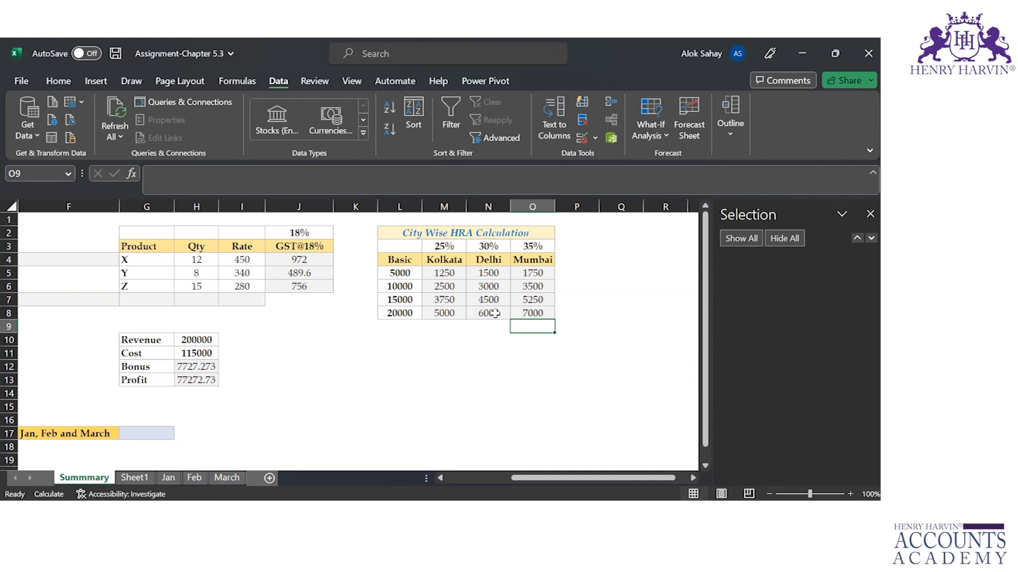
Make the J2 reference in product X's GST formula relative, giving =(H4*I4)*J2, and fill it down to J6.
click(306, 261)
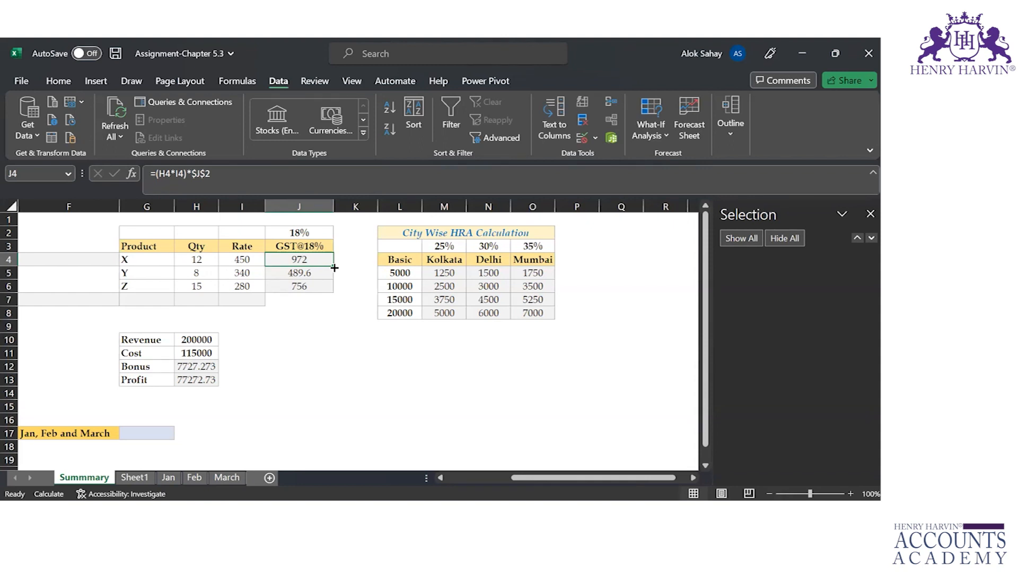
double_click(291, 258)
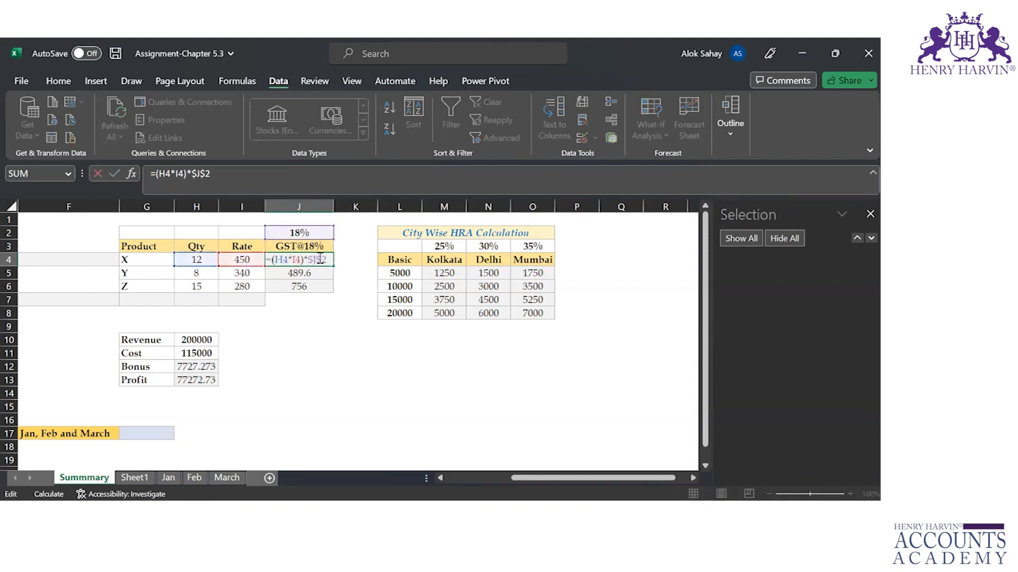
key(F4)
key(F4)
key(F4)
key(Return)
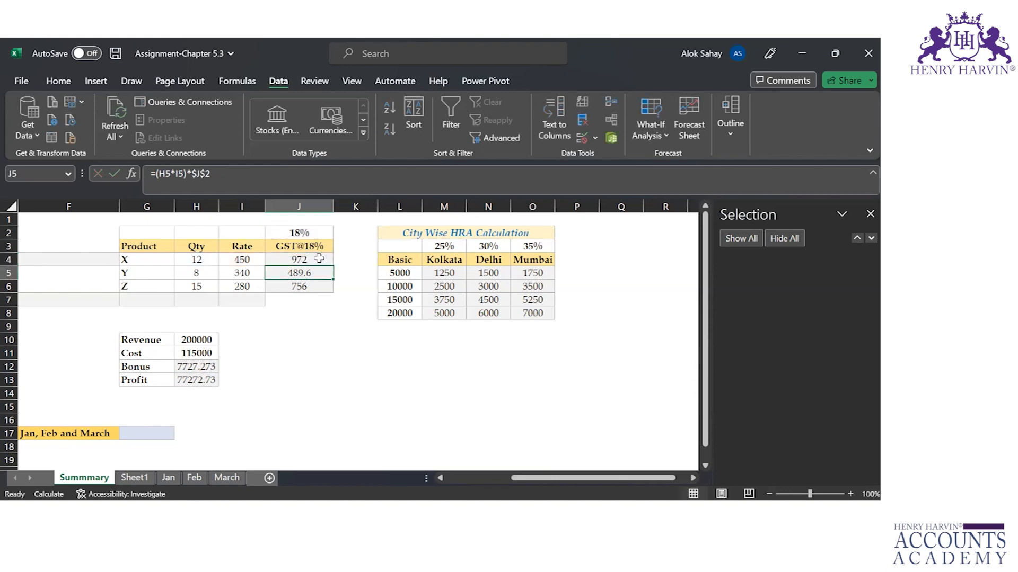
click(319, 258)
drag(333, 266, 329, 294)
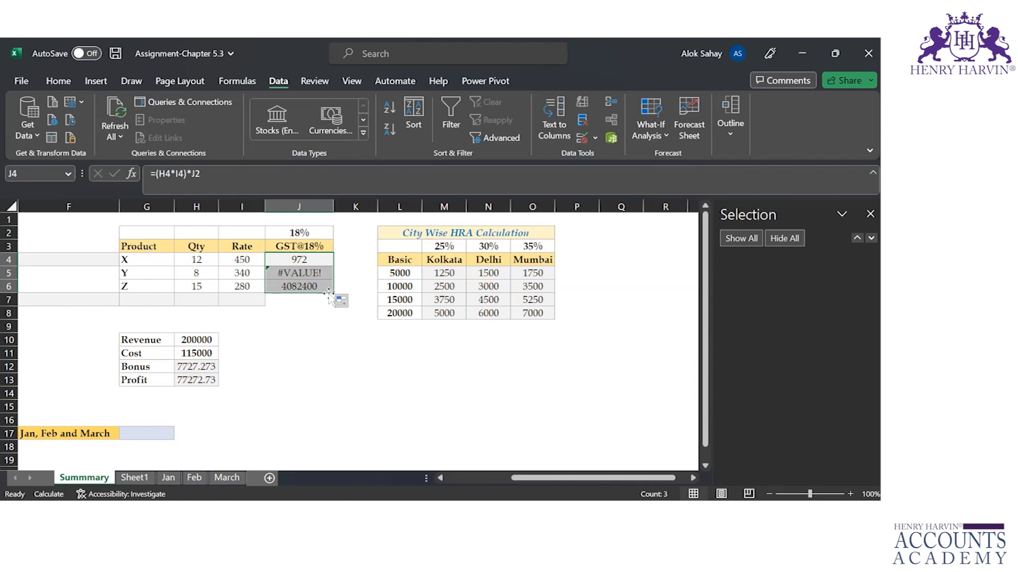
Try the fully relative formula =M3*L5 in M5, fill it down to M8, and undo the fill.
click(400, 272)
text(=)
click(444, 246)
text(*)
key(Left)
key(Return)
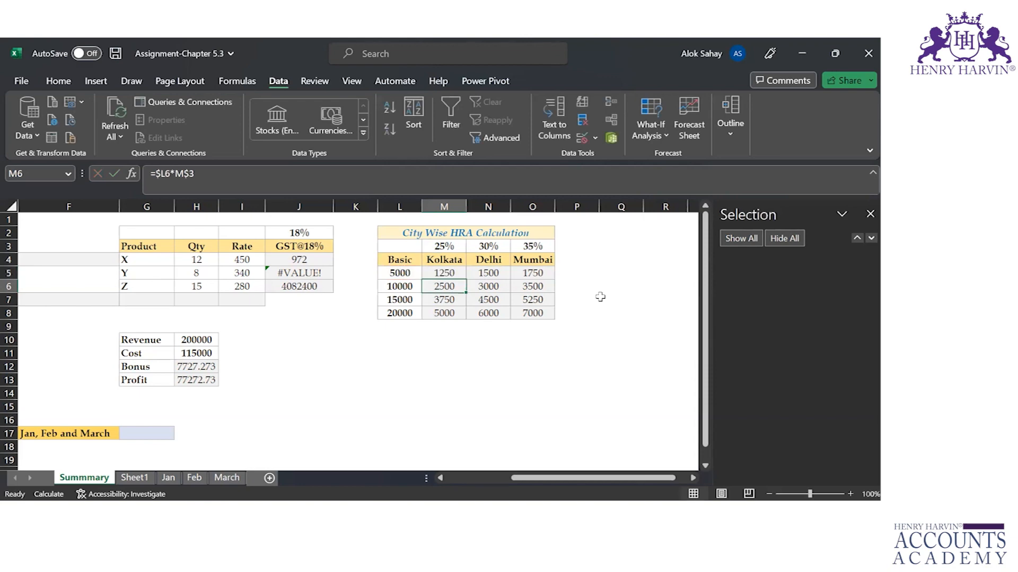
key(Up)
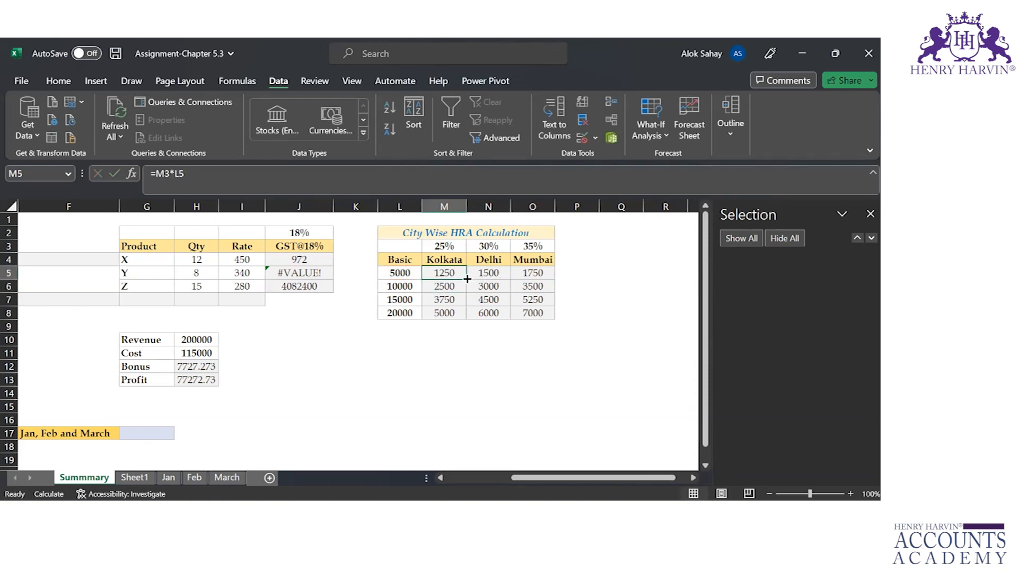
drag(467, 278, 459, 318)
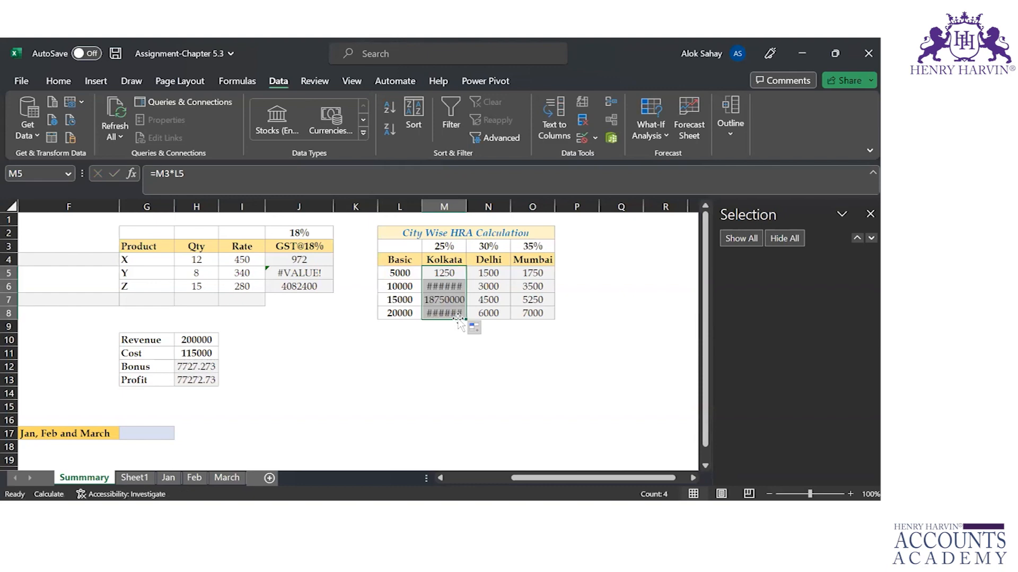
key(ctrl+z)
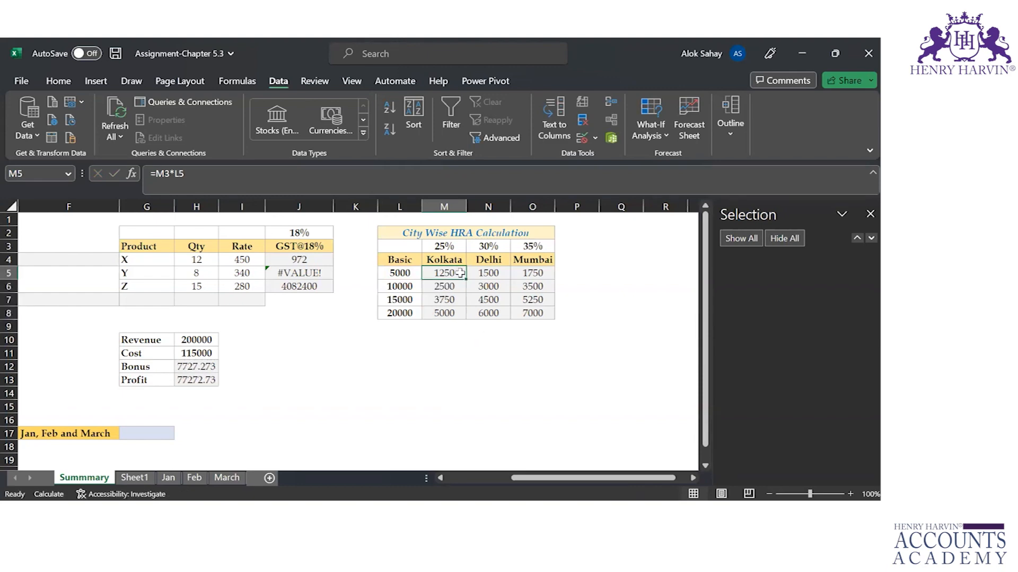
Change the M5 formula to =$M$3*L5 and fill it through the HRA table to O8.
double_click(459, 273)
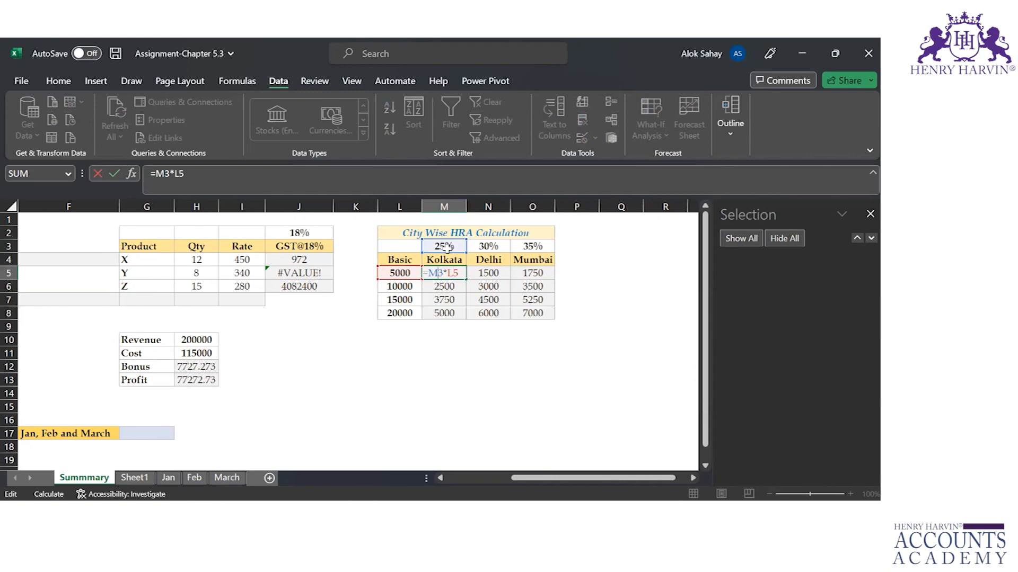
key(F4)
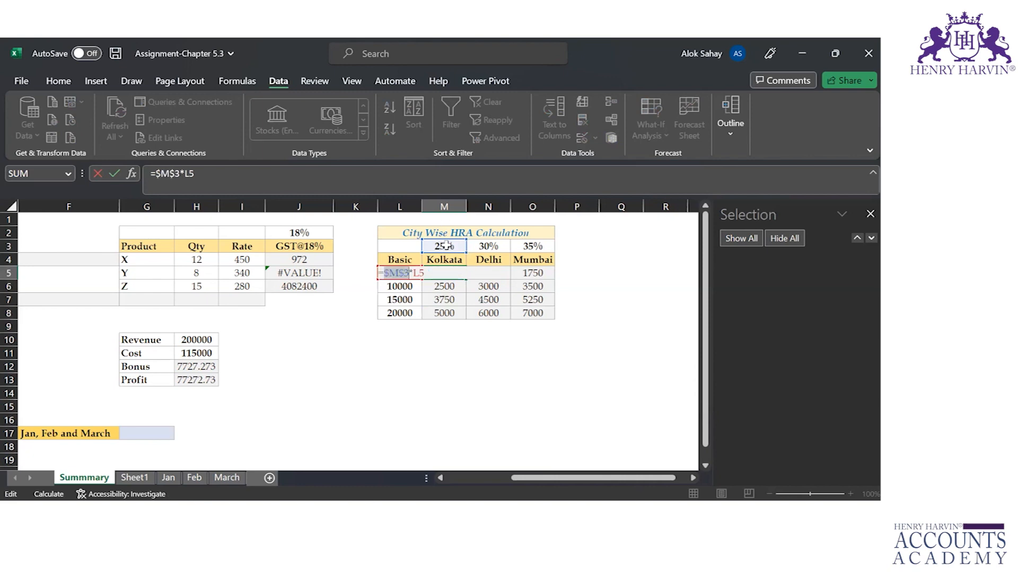
key(Return)
click(459, 273)
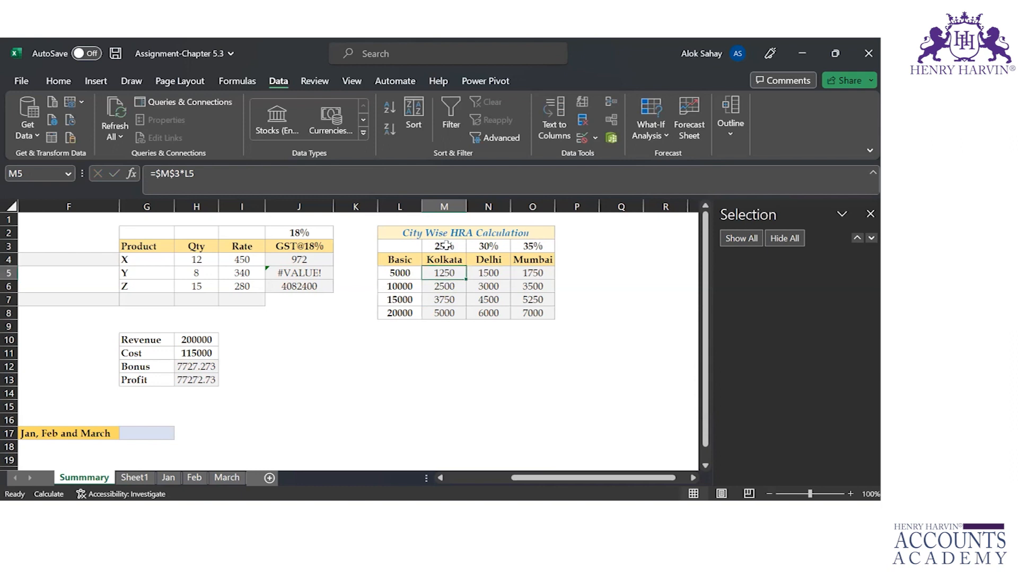
drag(466, 279, 546, 322)
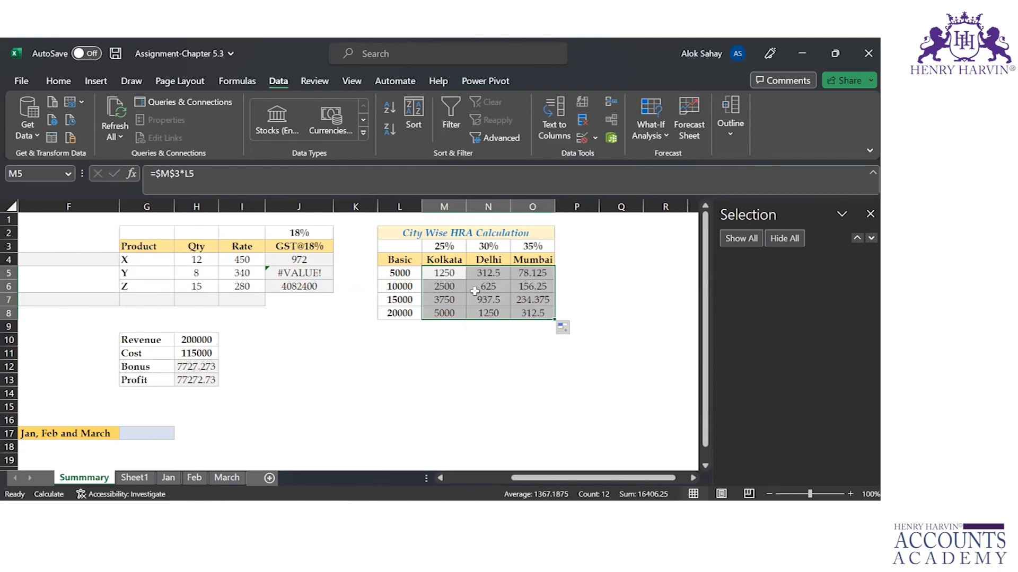
Undo the trial HRA formulas to restore =$L5*M$3 in M5.
key(ctrl+z)
key(ctrl+z)
key(ctrl+z)
key(ctrl+y)
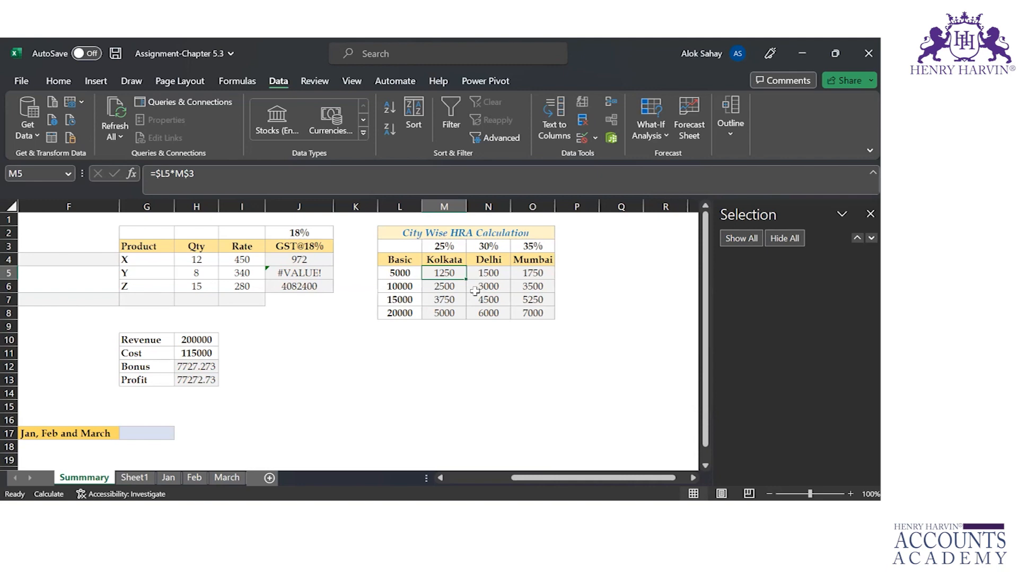
Try cycling a K12 reference in cell L12 through its absolute, mixed and relative forms, and discard the entry.
click(392, 366)
text(=)
key(Left)
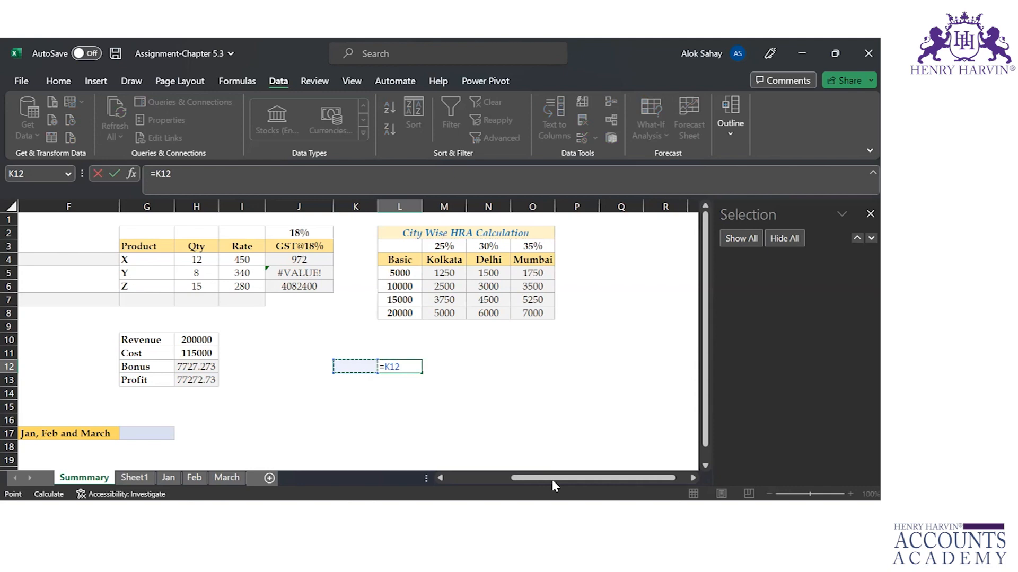
key(F4)
key(F4)
key(F4)
key(F4)
key(Escape)
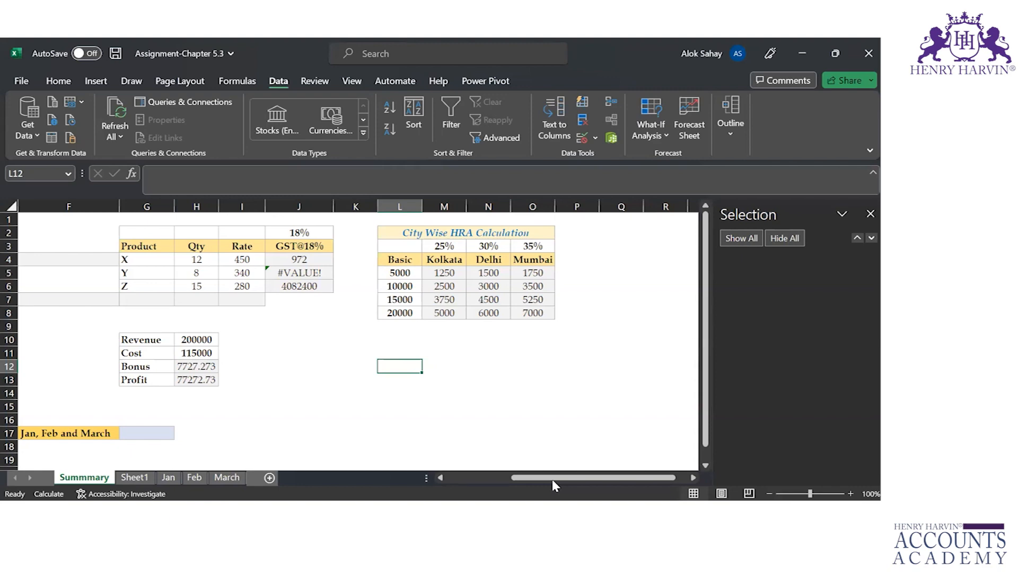
Select cell G17 for the total commission of Jan, Feb and March, and check the Table of Contents slide in PowerPoint.
key(Left)
key(Left)
key(Left)
key(Left)
key(Left)
key(Left)
key(Left)
key(Left)
key(Left)
key(Left)
key(Left)
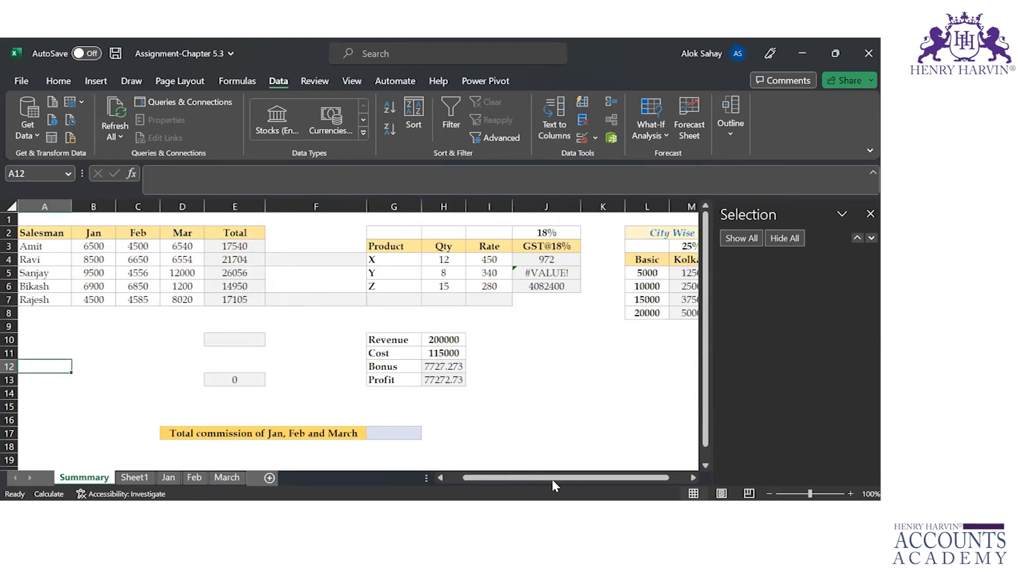
key(Down)
key(Down)
key(Down)
key(Down)
key(Down)
key(Right)
key(Right)
key(Right)
key(Right)
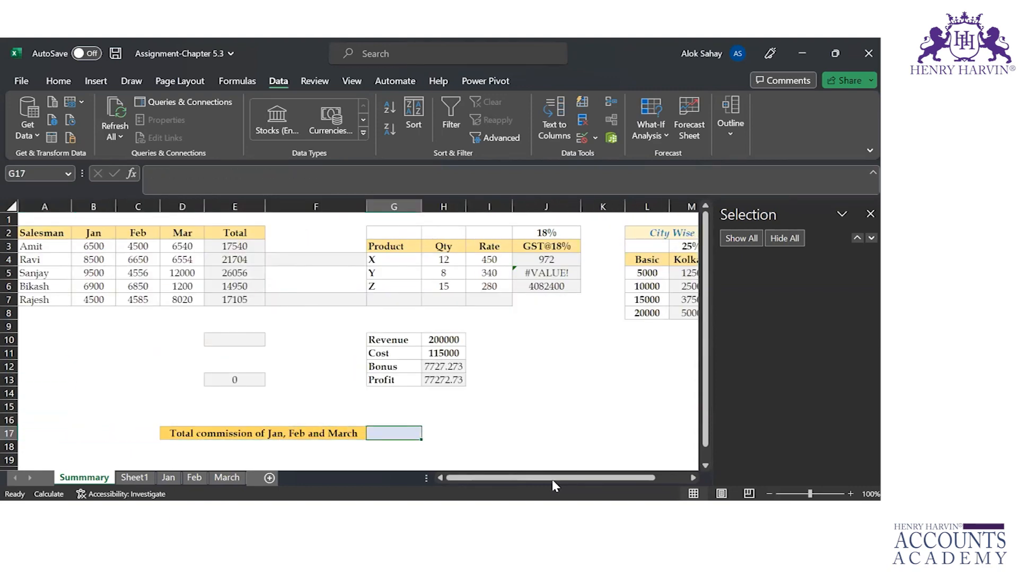
key(alt+Tab)
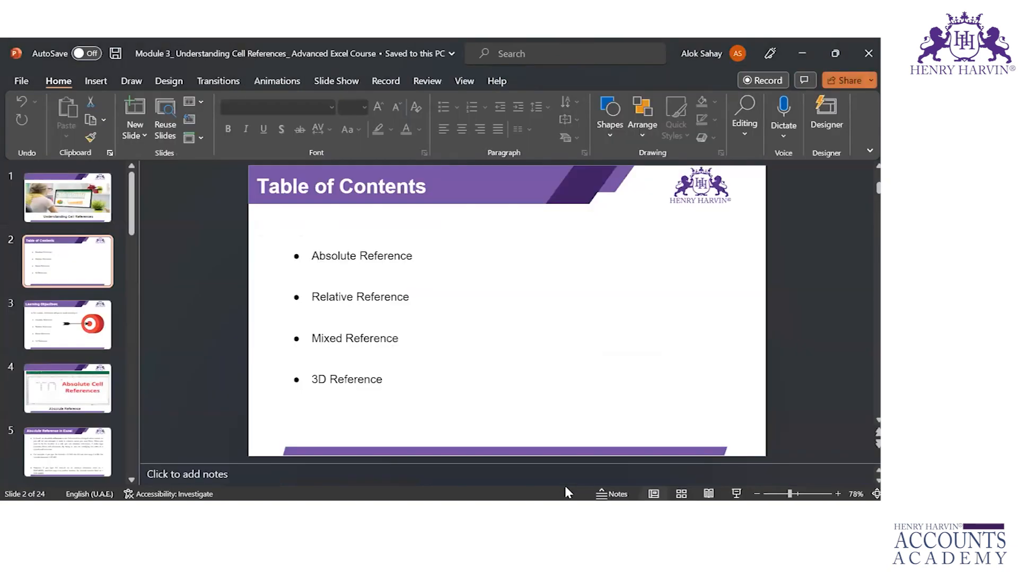
key(alt+Tab)
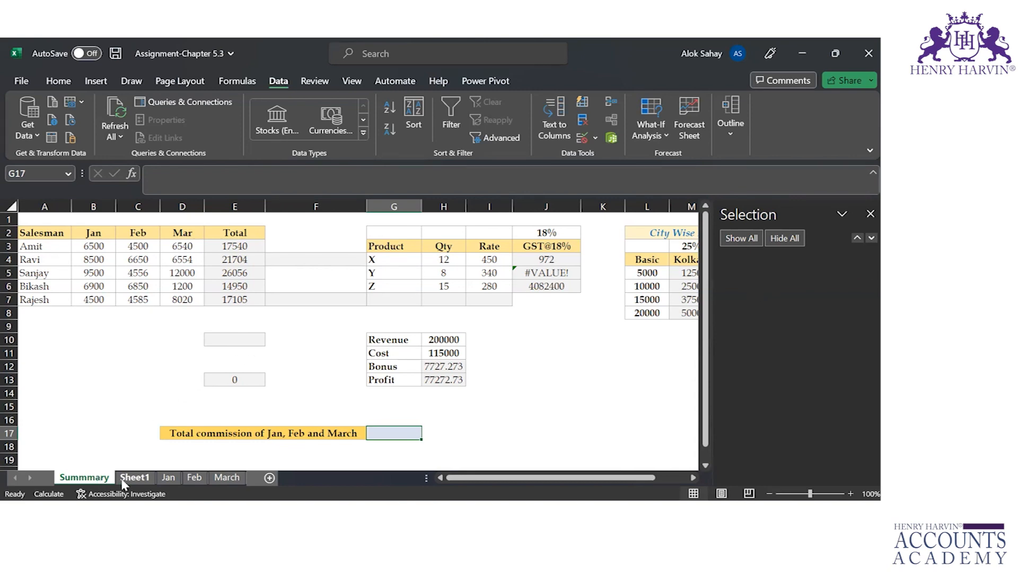
Examine the Commission columns on the Jan, Feb and March sheets and return to the Summmary sheet.
click(134, 478)
click(168, 479)
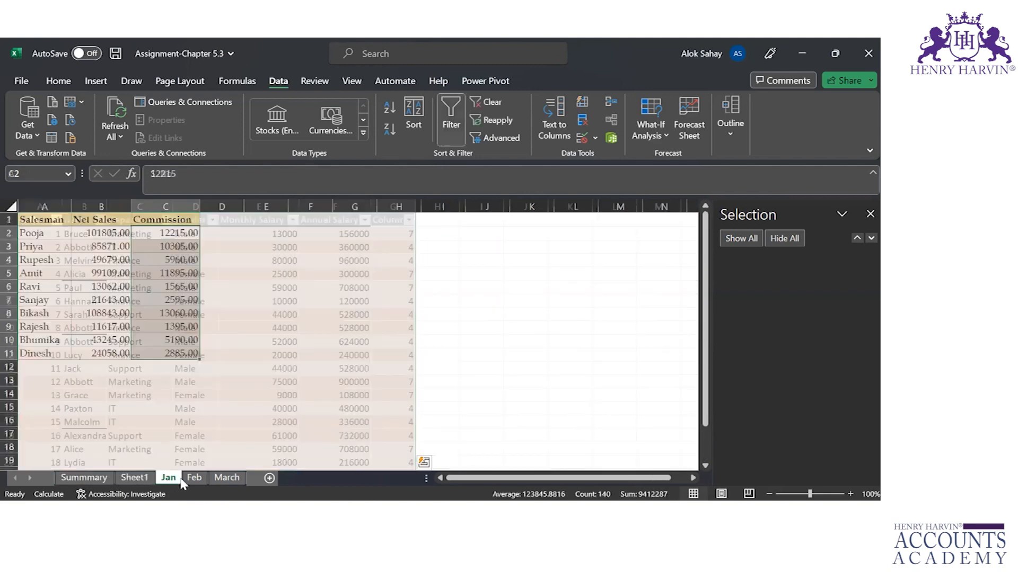
click(194, 479)
click(226, 479)
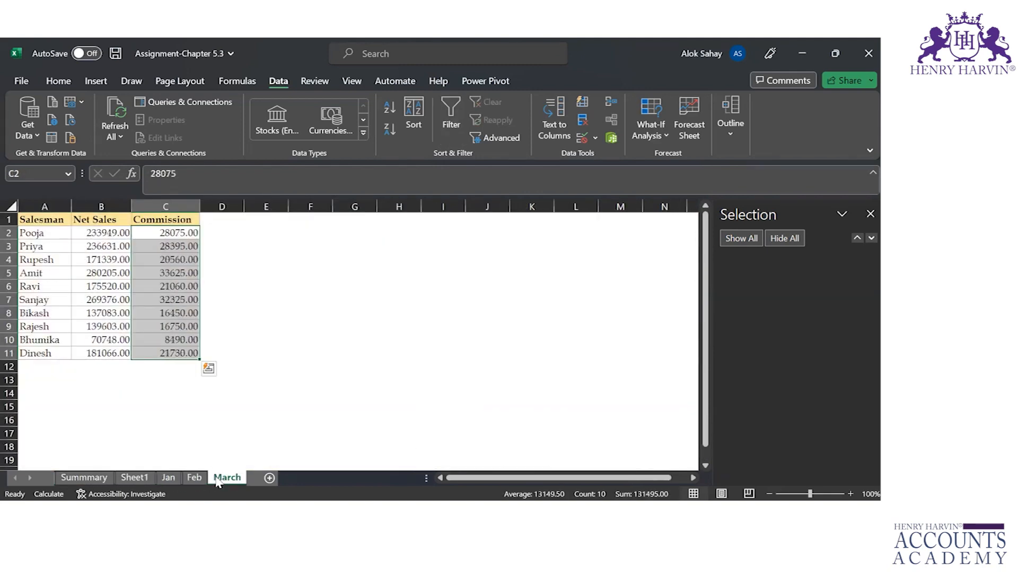
click(83, 479)
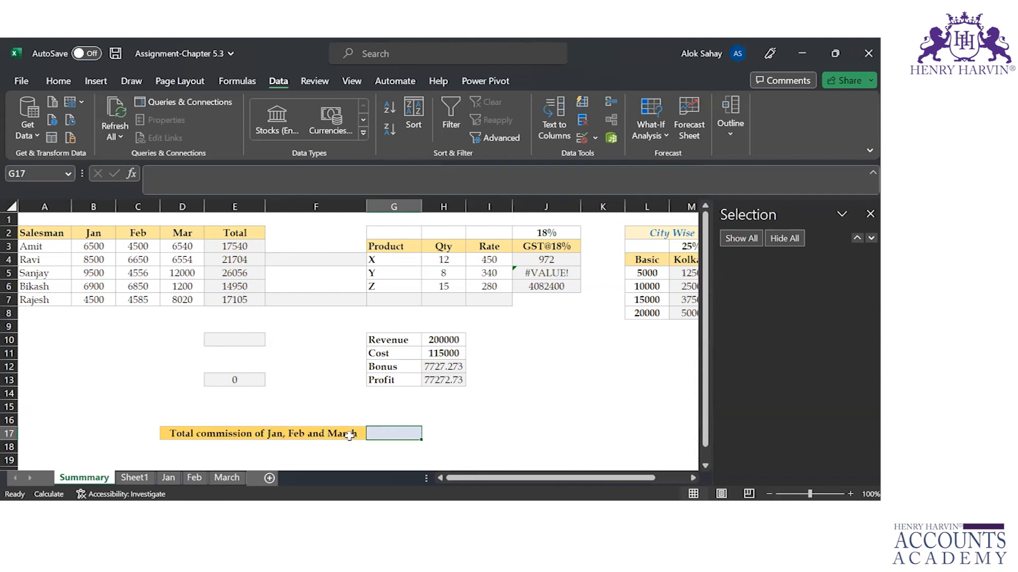
click(168, 478)
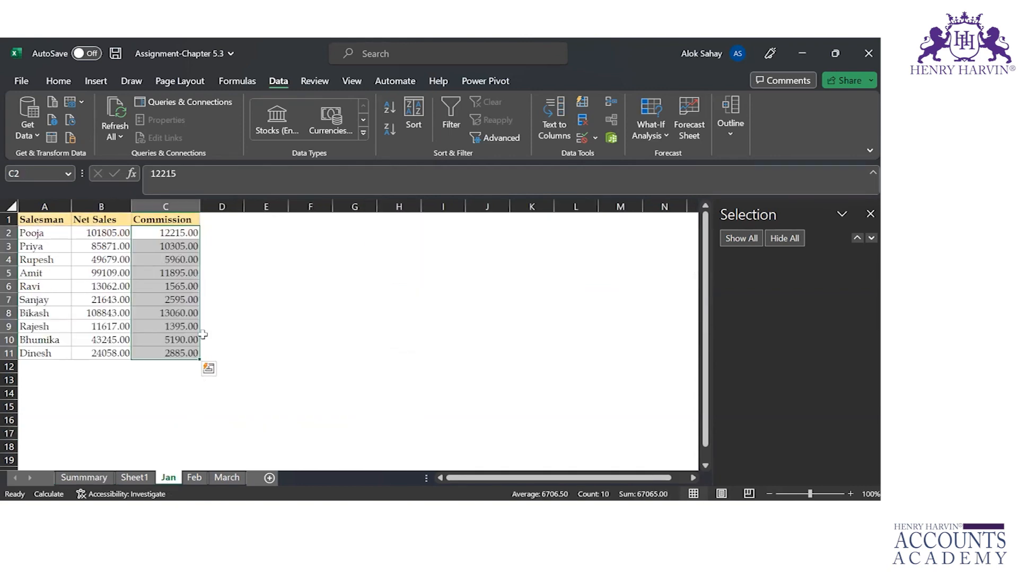
click(203, 478)
click(215, 481)
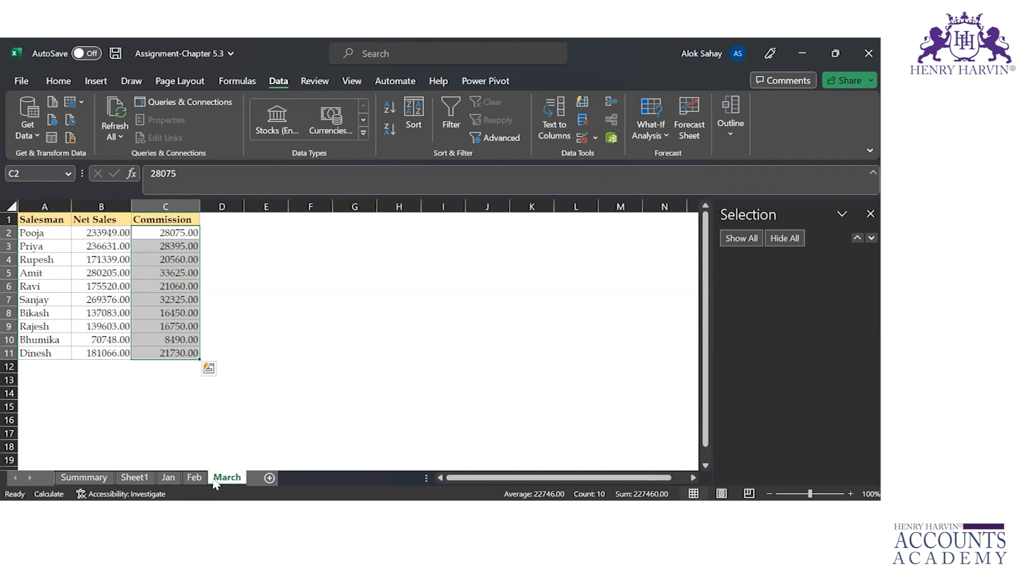
key(ctrl+Page_Up)
key(ctrl+Page_Up)
key(ctrl+Page_Up)
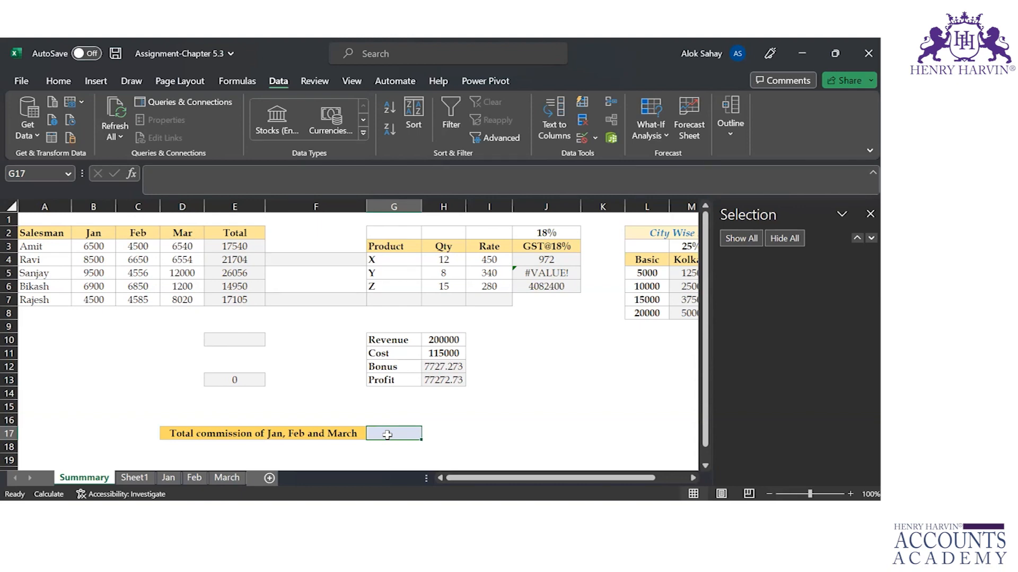
Begin a SUM formula in G17 with the Jan sheet's commission range C2:C11 as its first argument.
text(=sum)
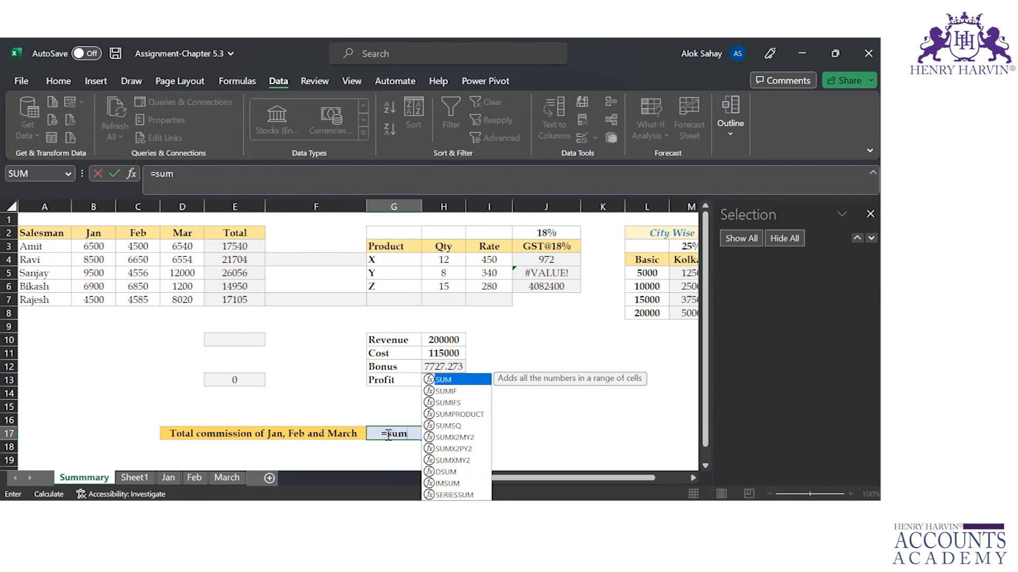
key(Tab)
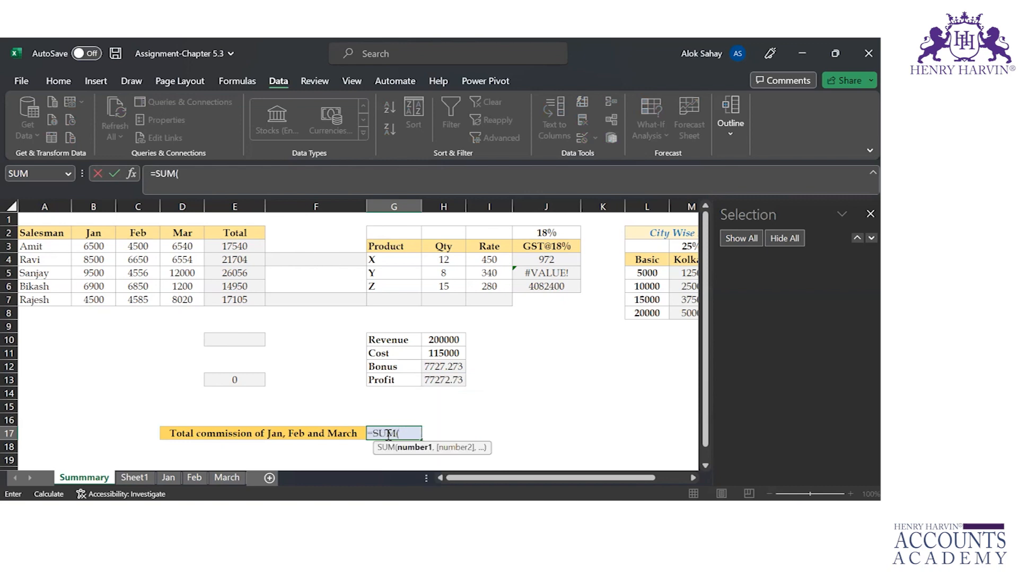
click(176, 479)
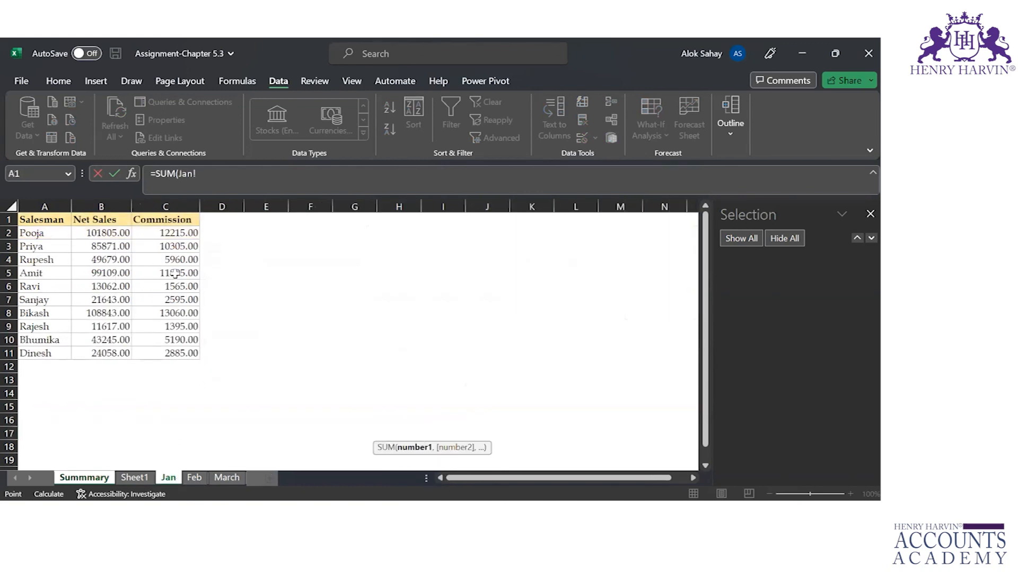
click(178, 233)
key(ctrl+shift+Down)
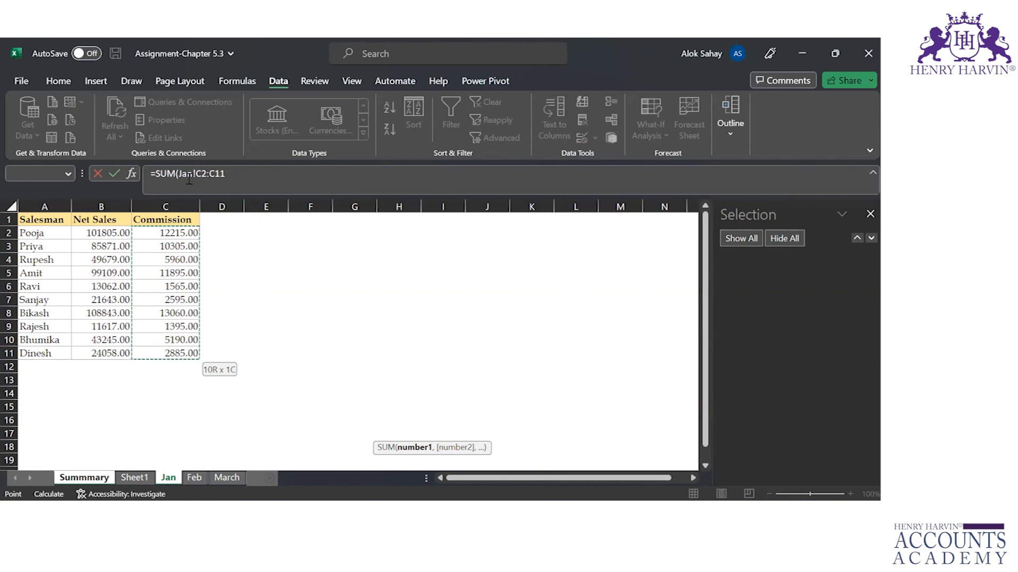
text(,)
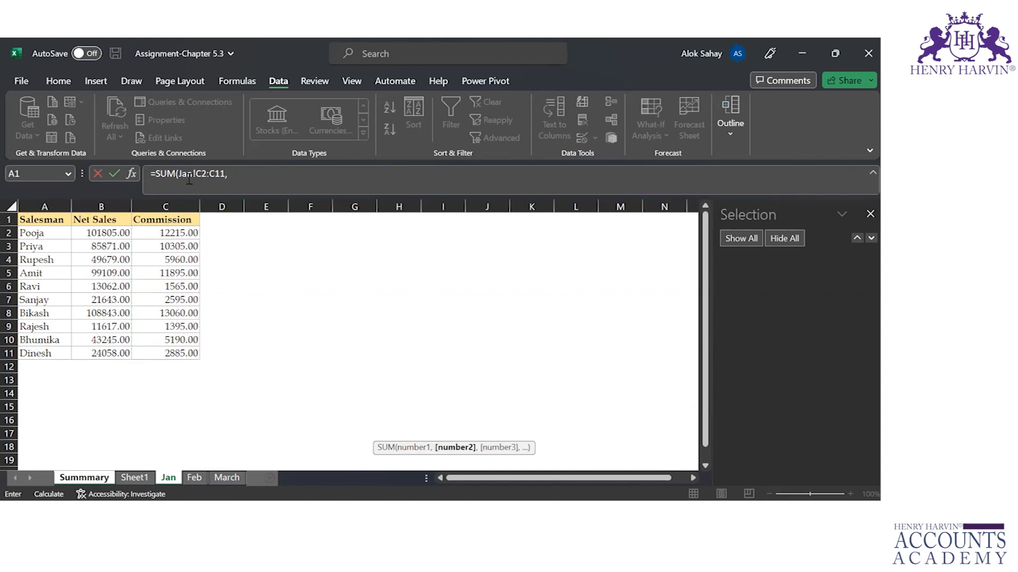
Complete the G17 formula with the Feb and March ranges, giving =SUM(Jan!C2:C11,Feb!C2:C11,March!C2:C11).
click(188, 479)
click(156, 231)
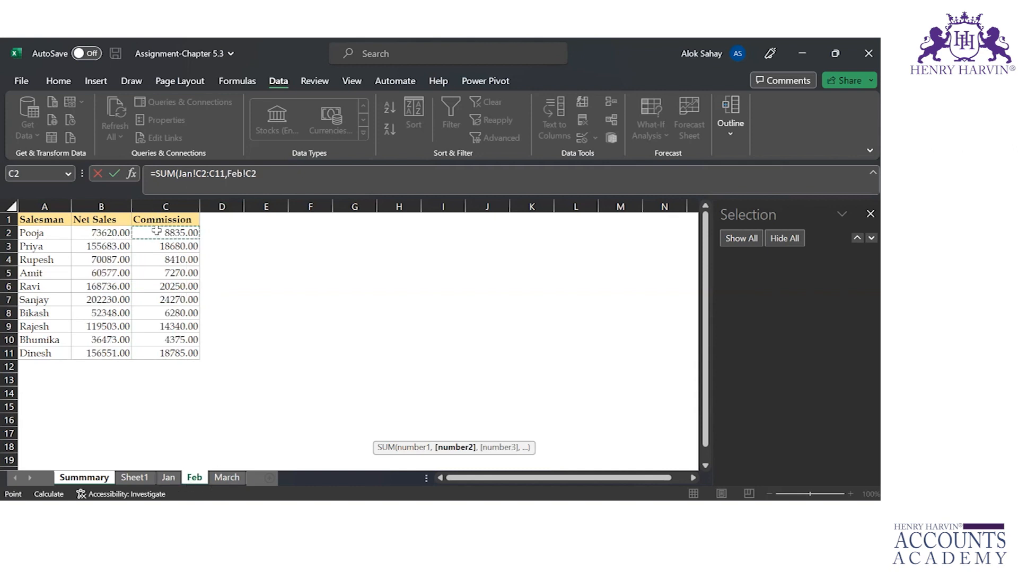
drag(157, 231, 180, 354)
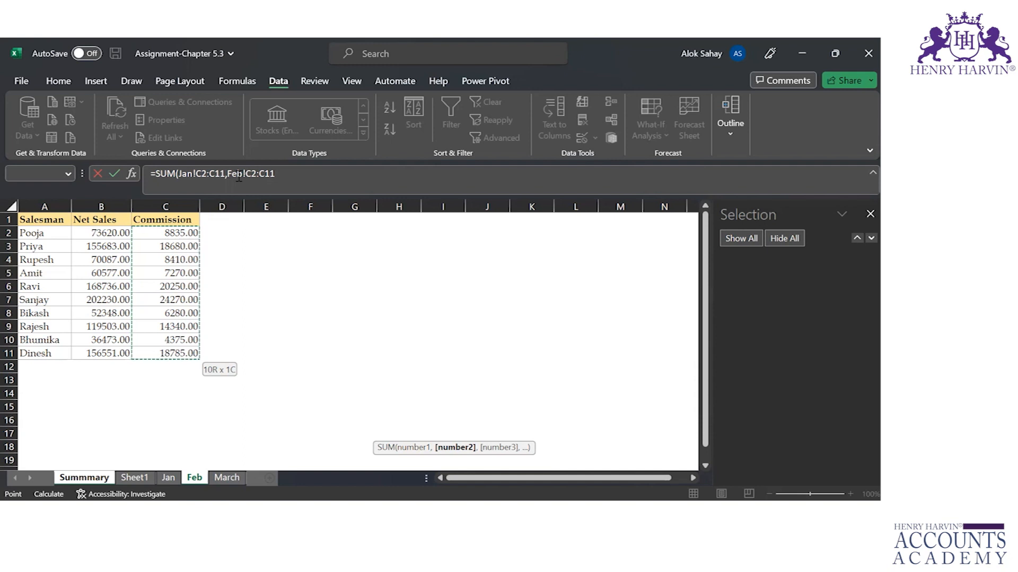
text(,)
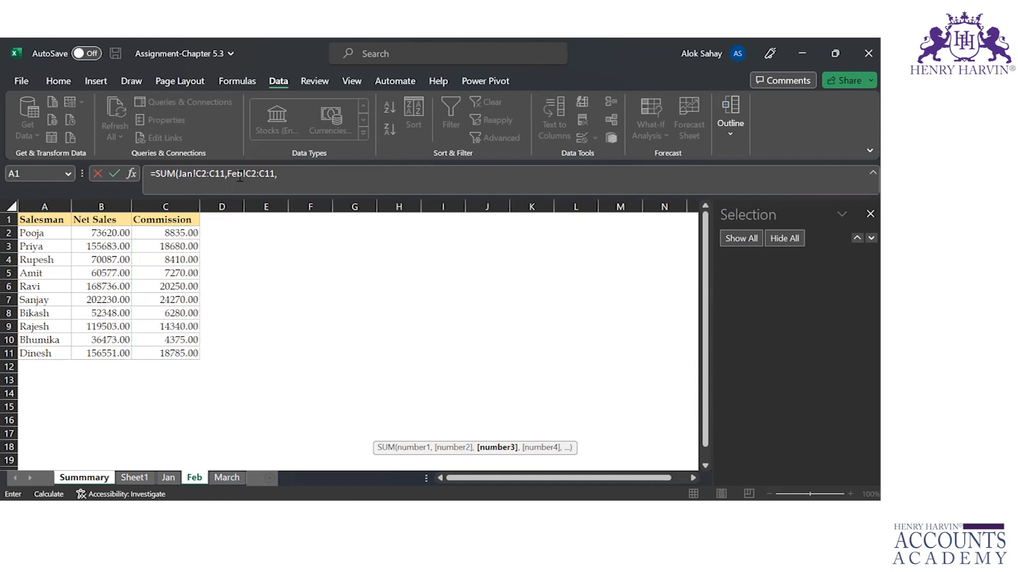
click(223, 480)
click(174, 229)
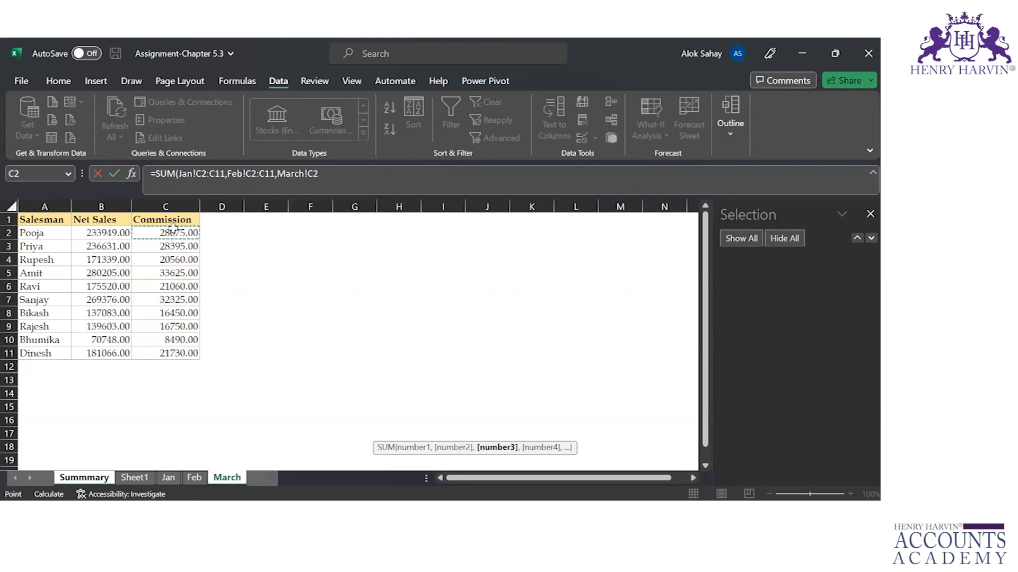
key(ctrl+shift+Down)
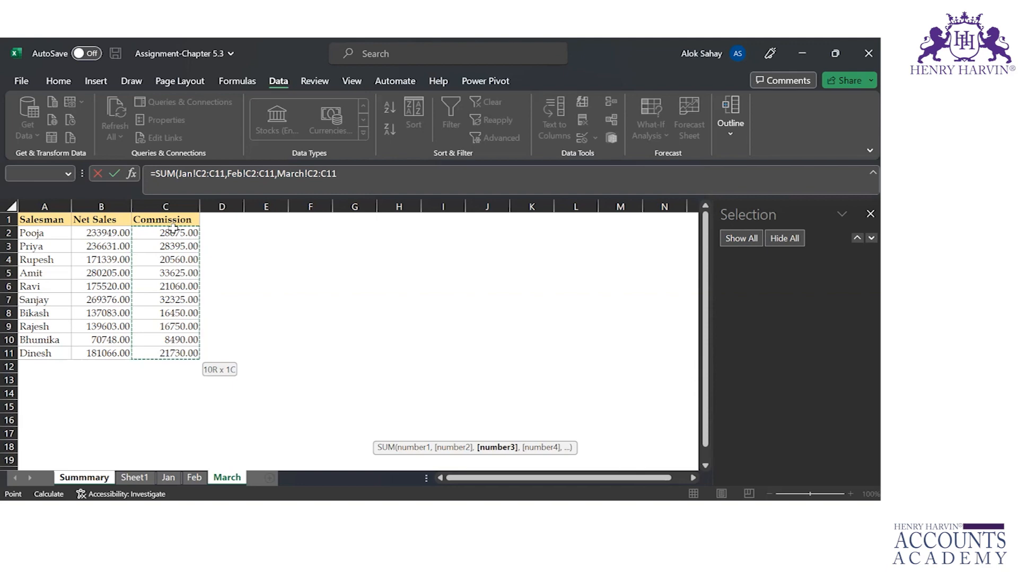
text())
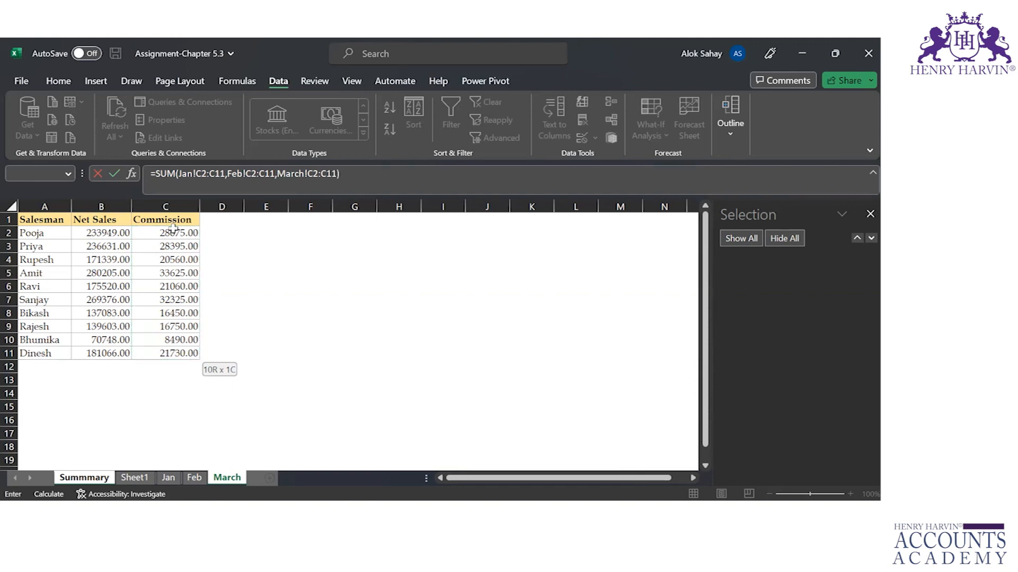
key(Return)
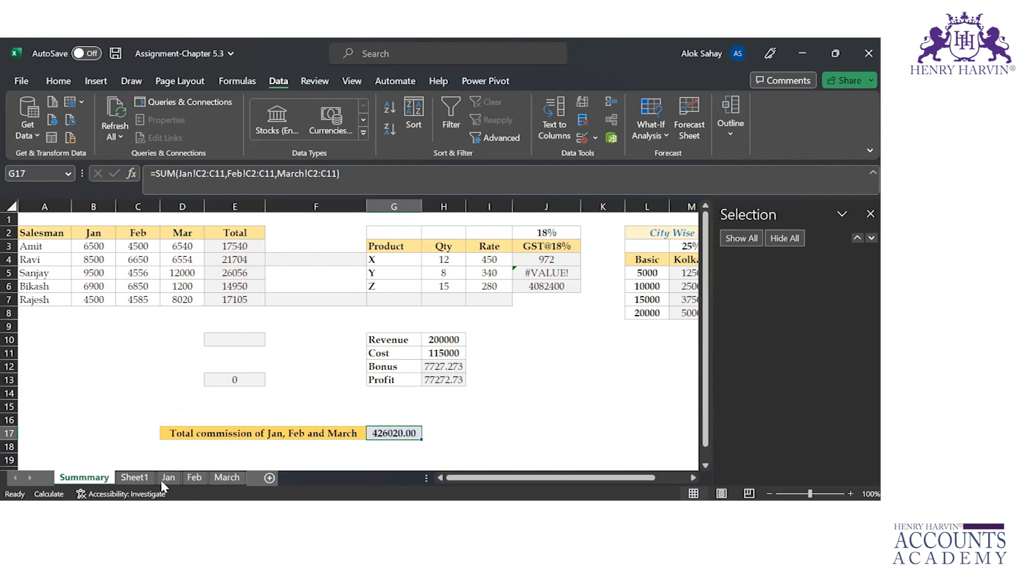
Begin a second SUM formula in G18 with the commission range Jan!C2:C11 as its first argument.
click(402, 447)
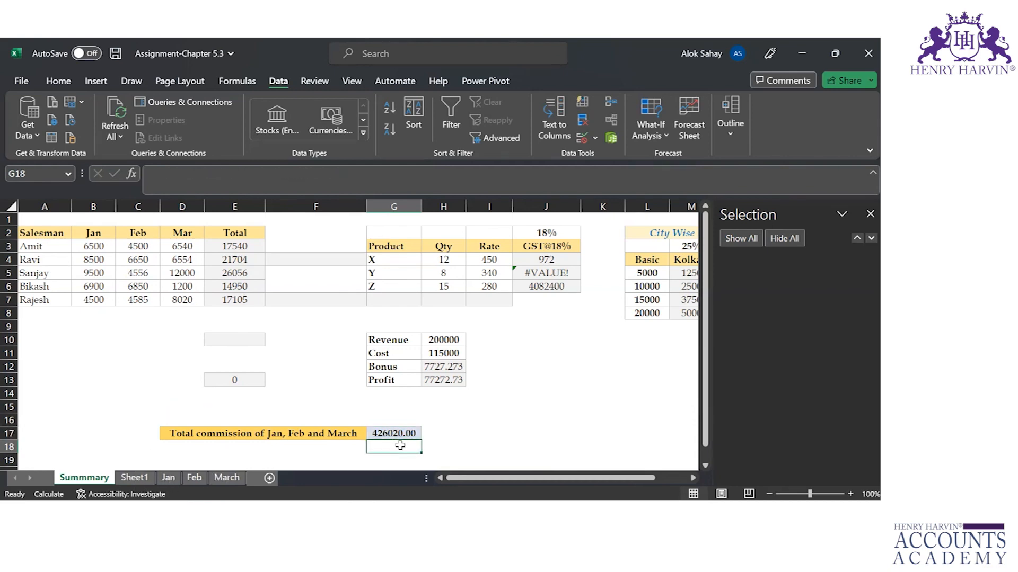
text(=s)
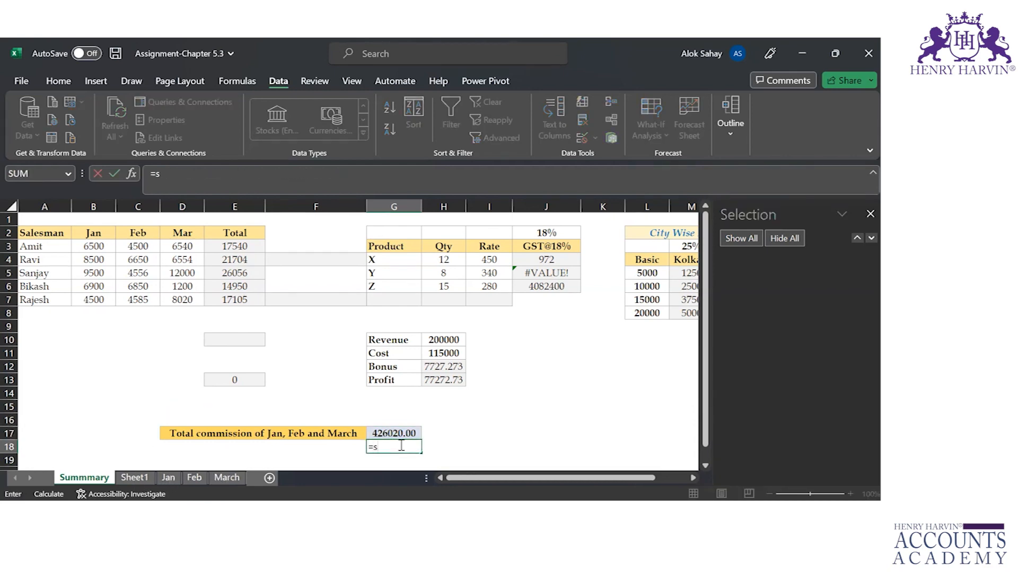
text(um)
key(Tab)
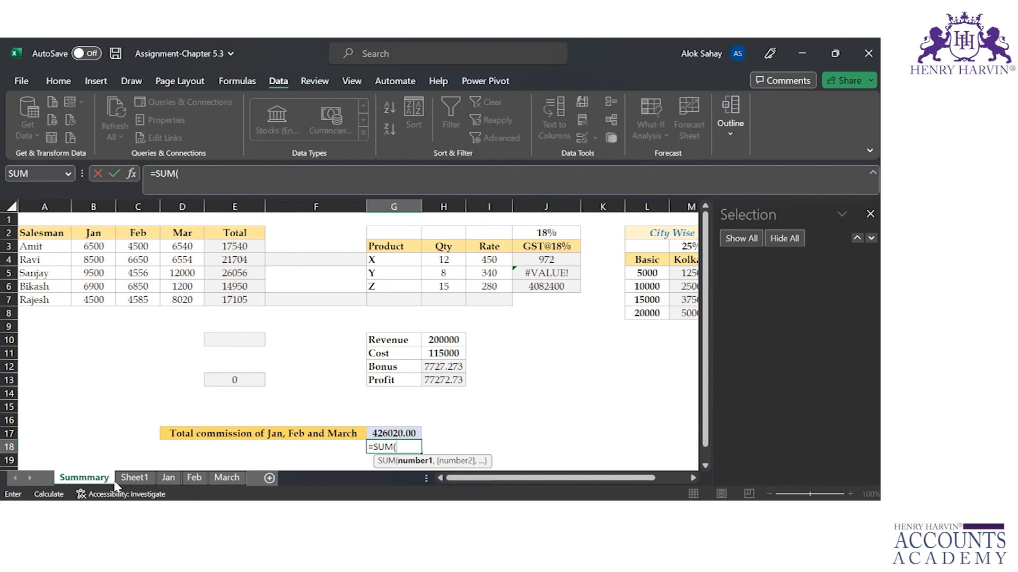
click(169, 479)
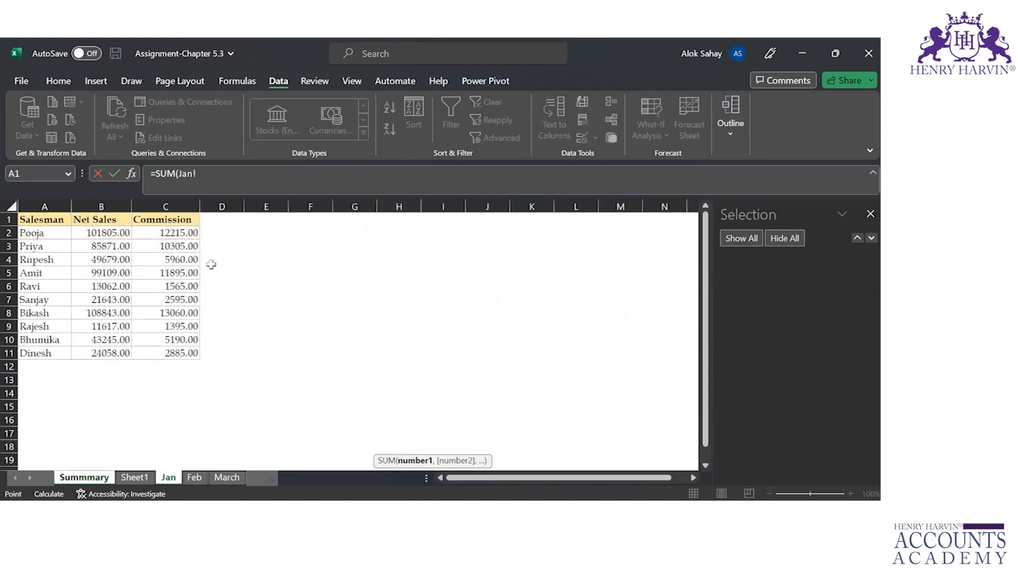
click(179, 233)
key(ctrl+shift+Down)
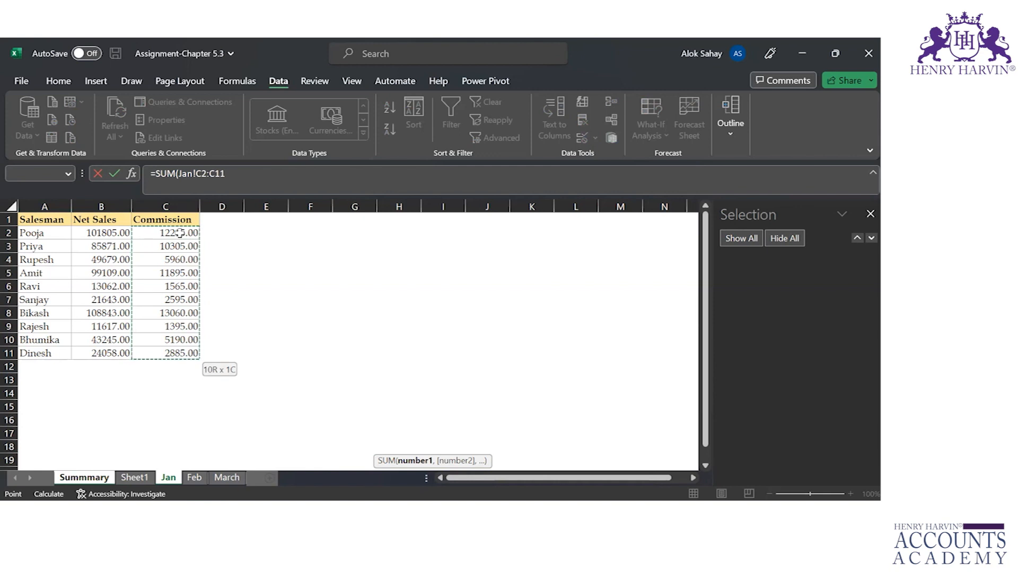
text(,)
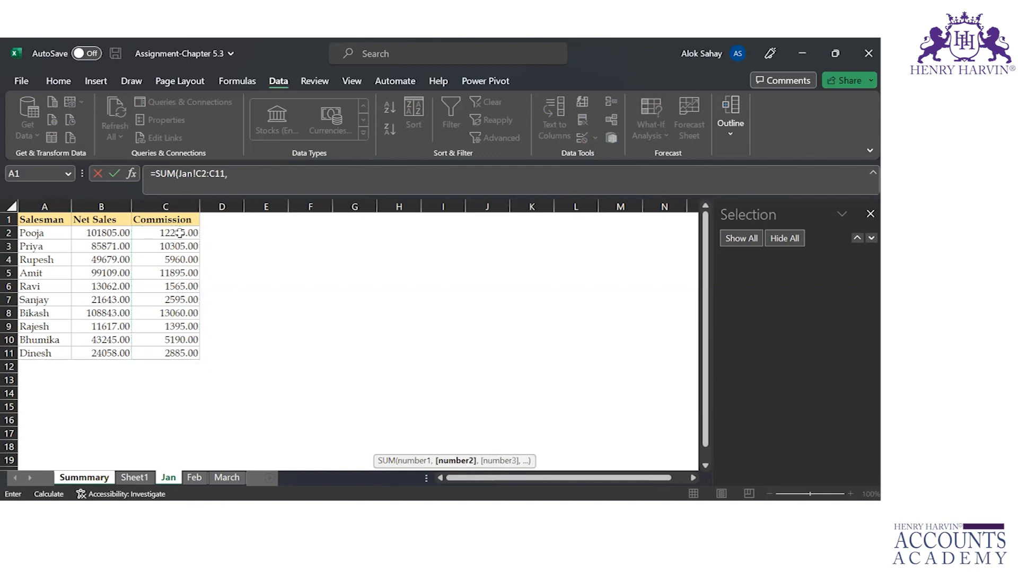
Add the Feb sheet's commission range C2:C11 as the second argument of the SUM formula in G18.
click(194, 477)
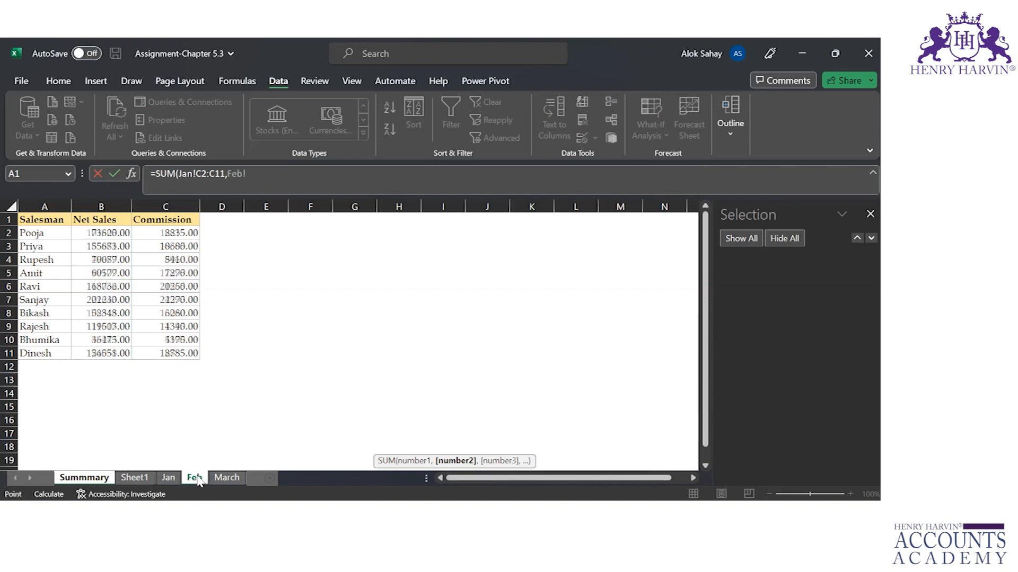
click(188, 234)
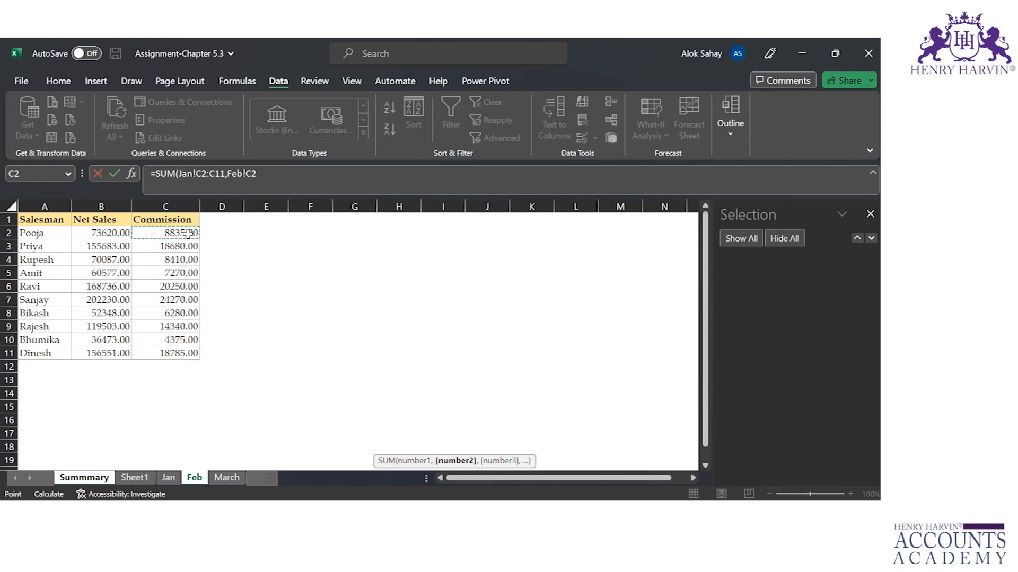
key(ctrl+shift+Down)
text(,)
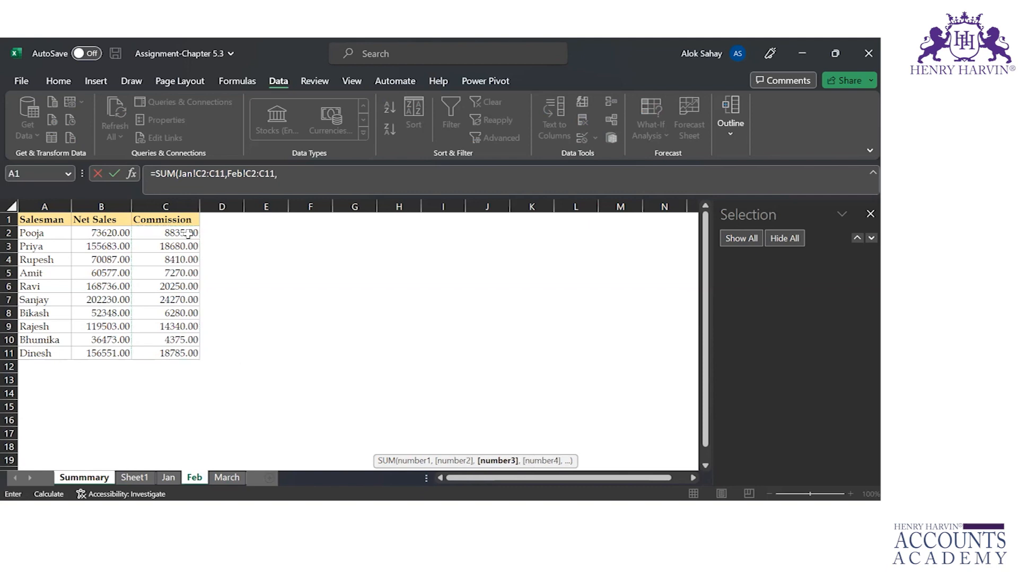
Add the March sheet's commission range C2:C11 and enter the G18 formula as =SUM(Jan!C2:C11,Feb!C2:C11,March!C2:C11).
click(225, 478)
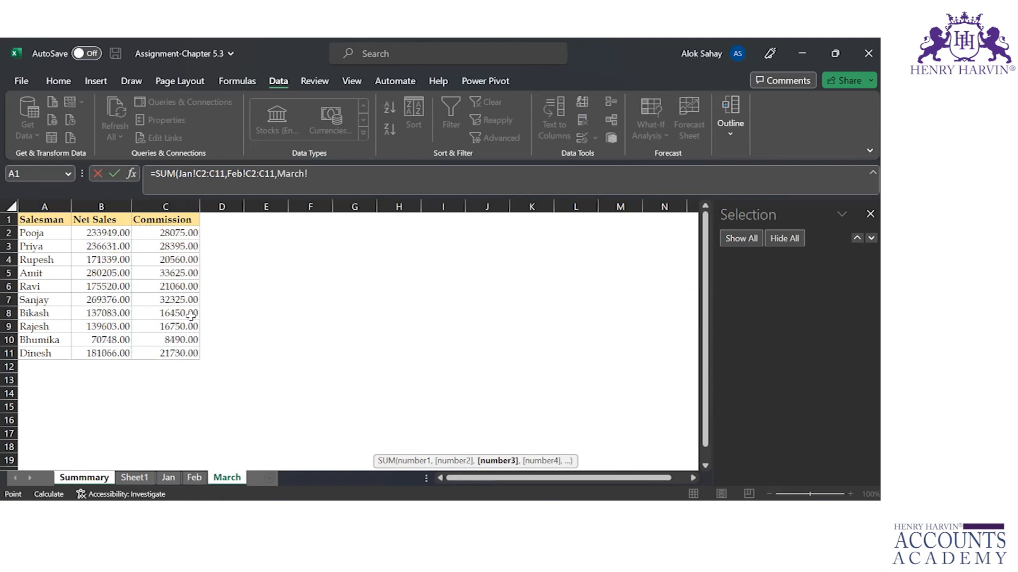
click(168, 232)
key(ctrl+shift+Right)
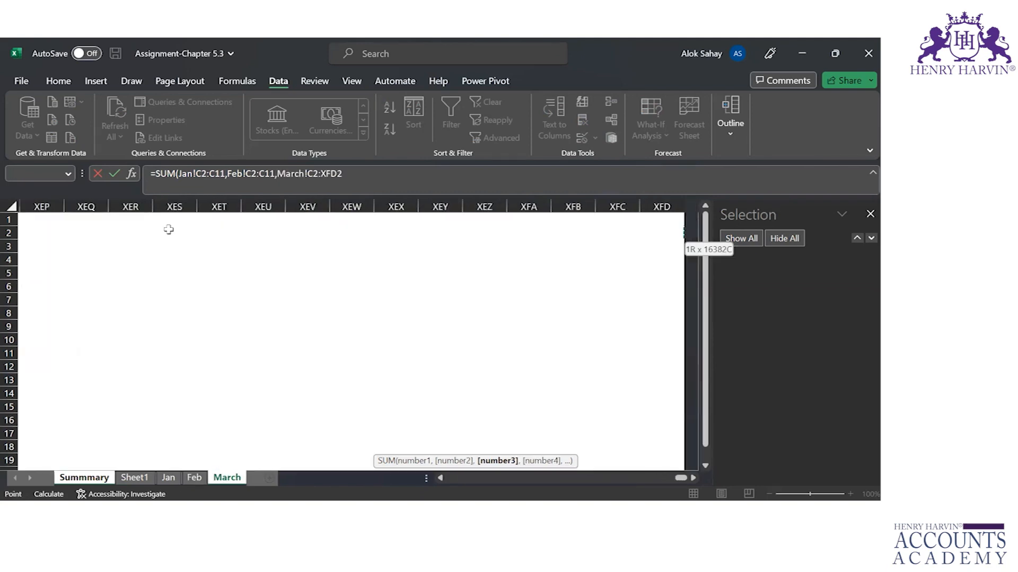
key(Down)
key(Up)
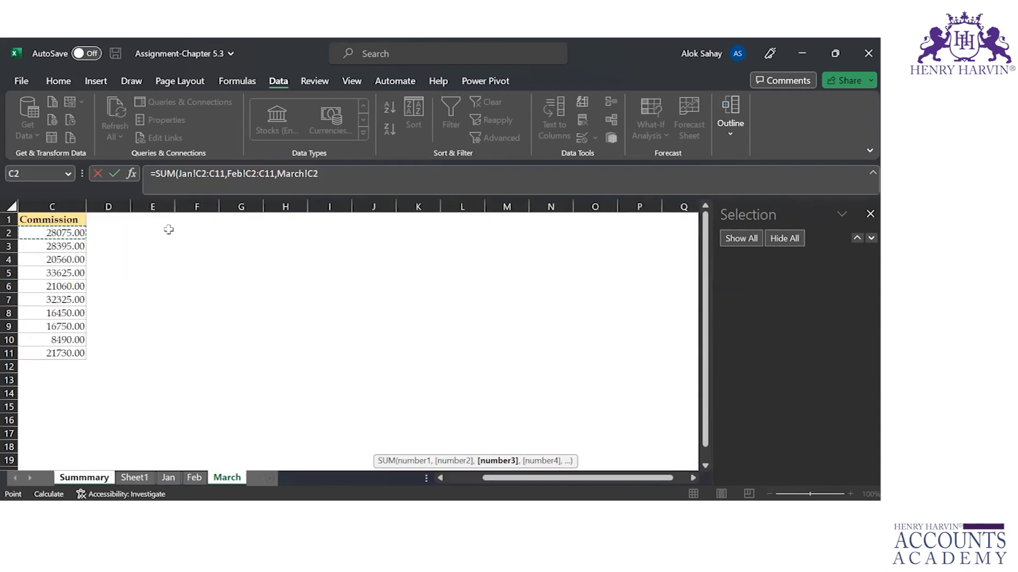
key(ctrl+shift+Down)
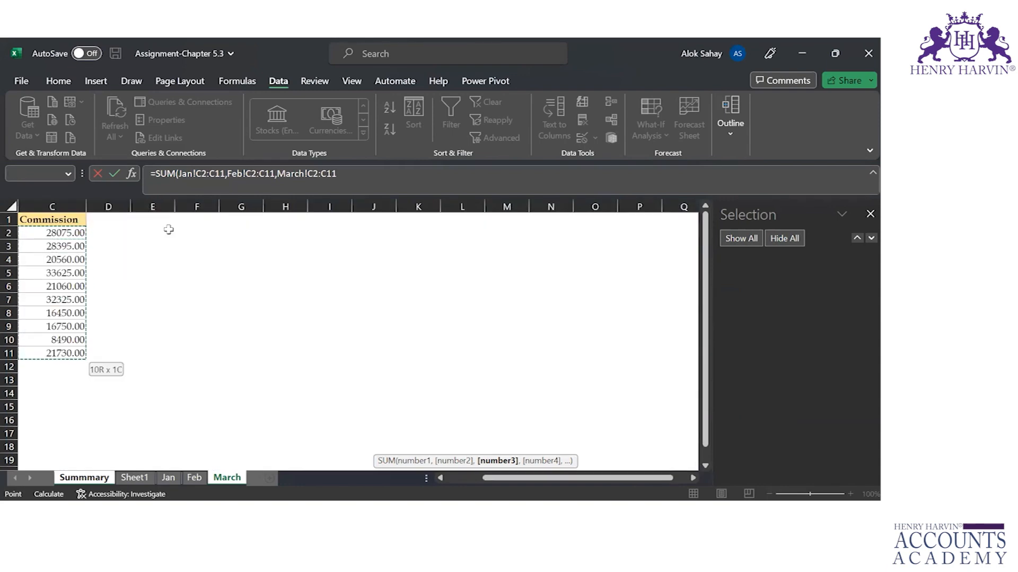
text())
key(Return)
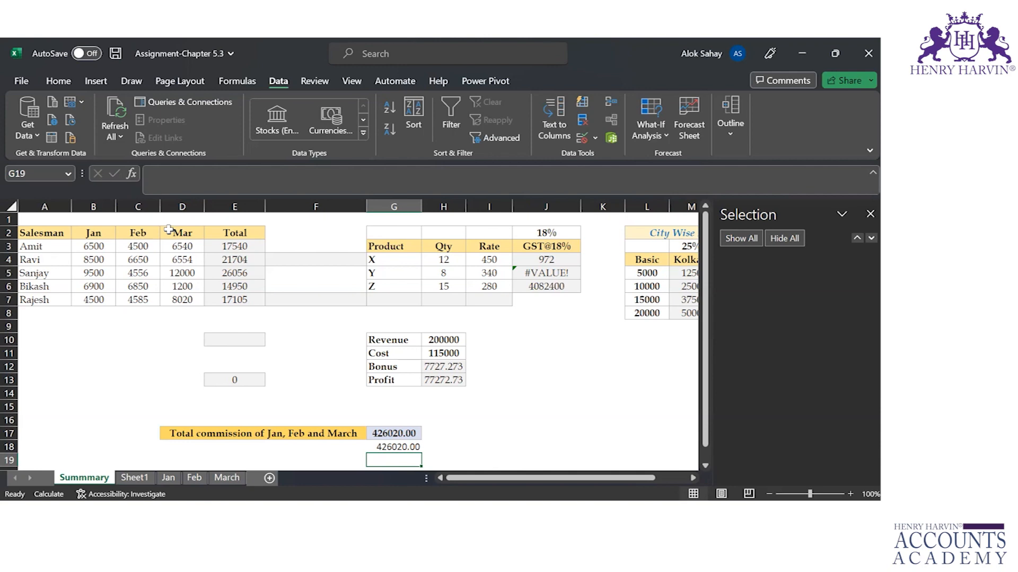
Open the G18 formula on the Summmary sheet for editing and examine its Jan and Feb sheet references.
key(Up)
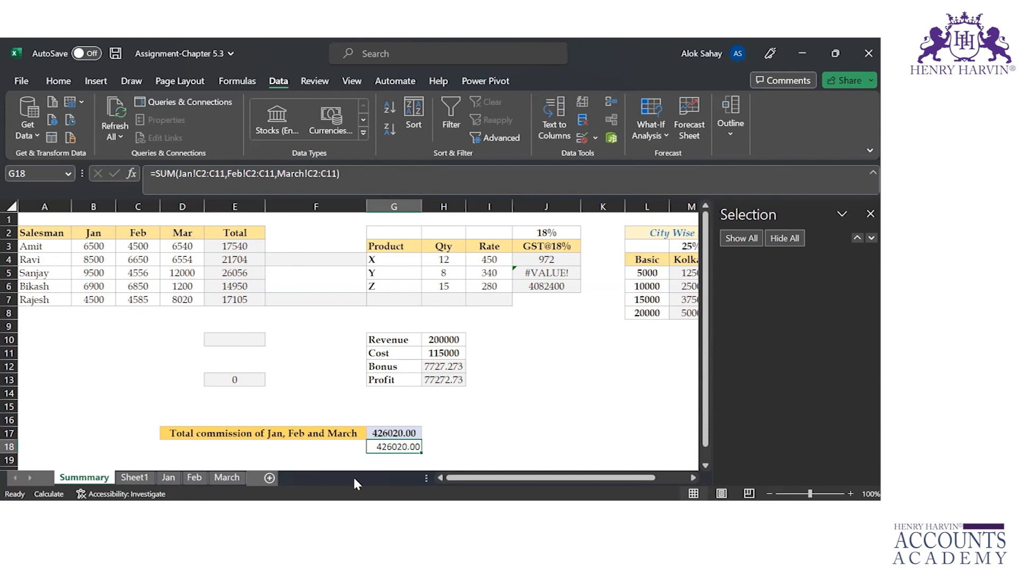
double_click(378, 447)
click(374, 447)
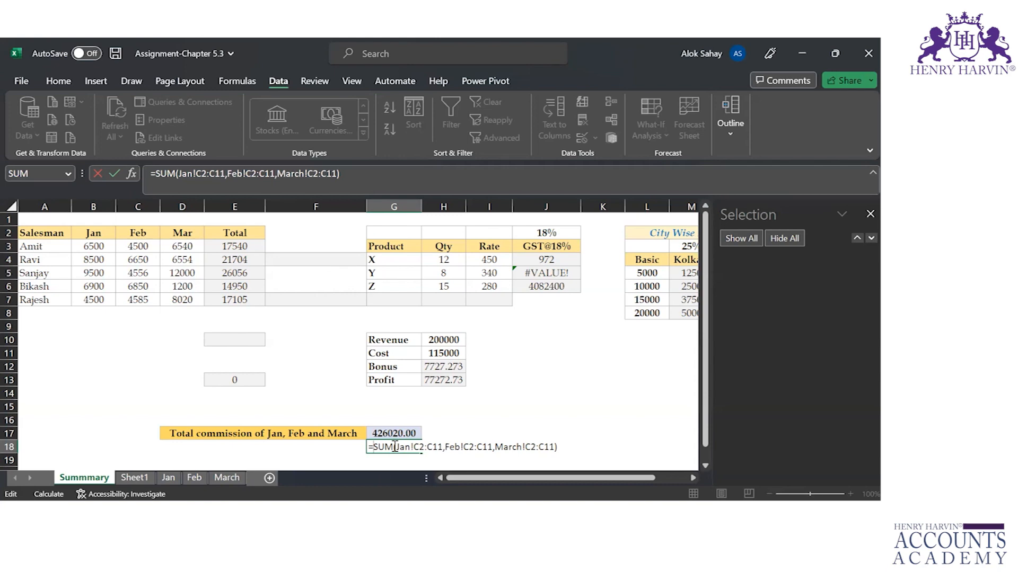
click(422, 447)
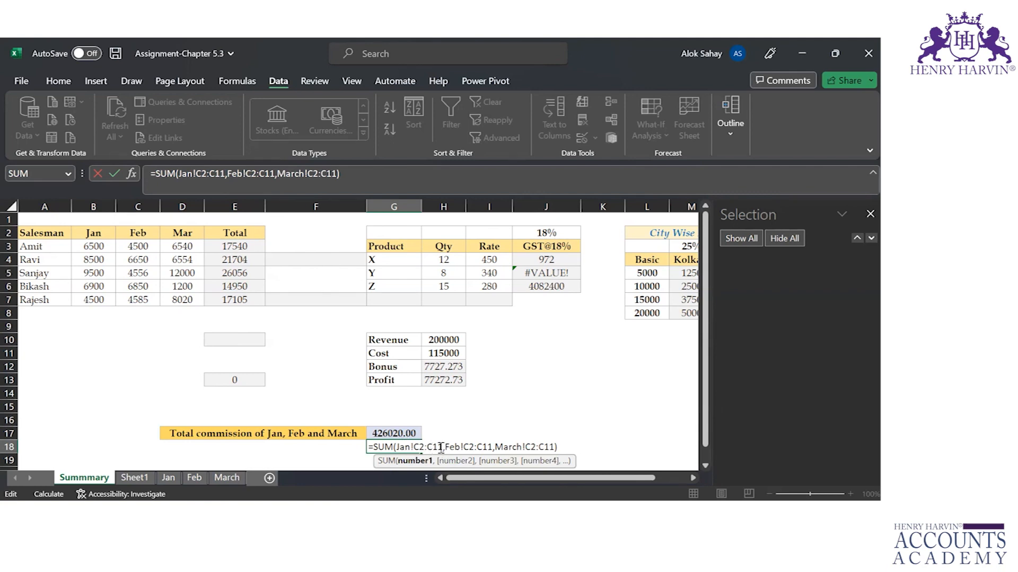
click(446, 448)
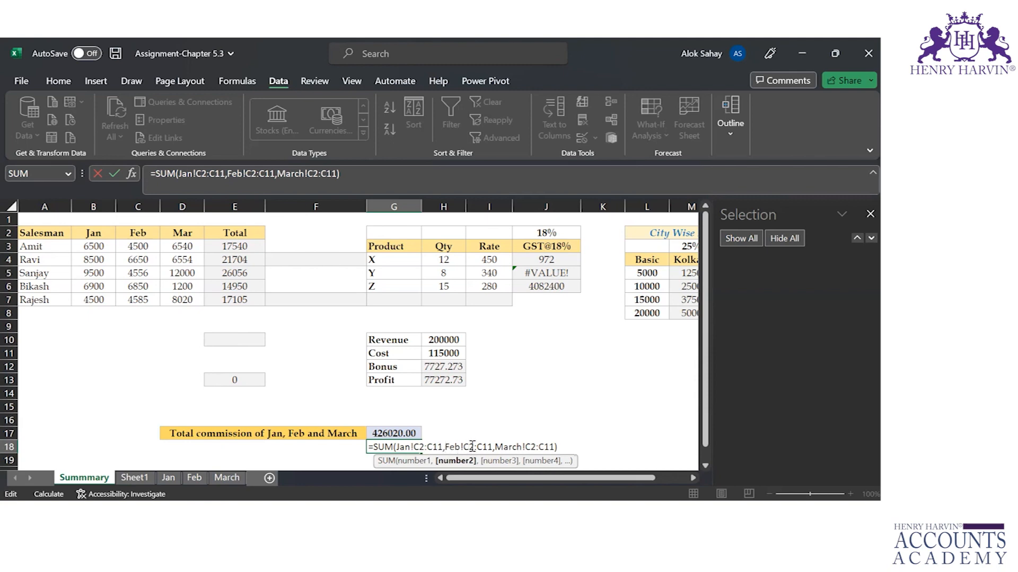